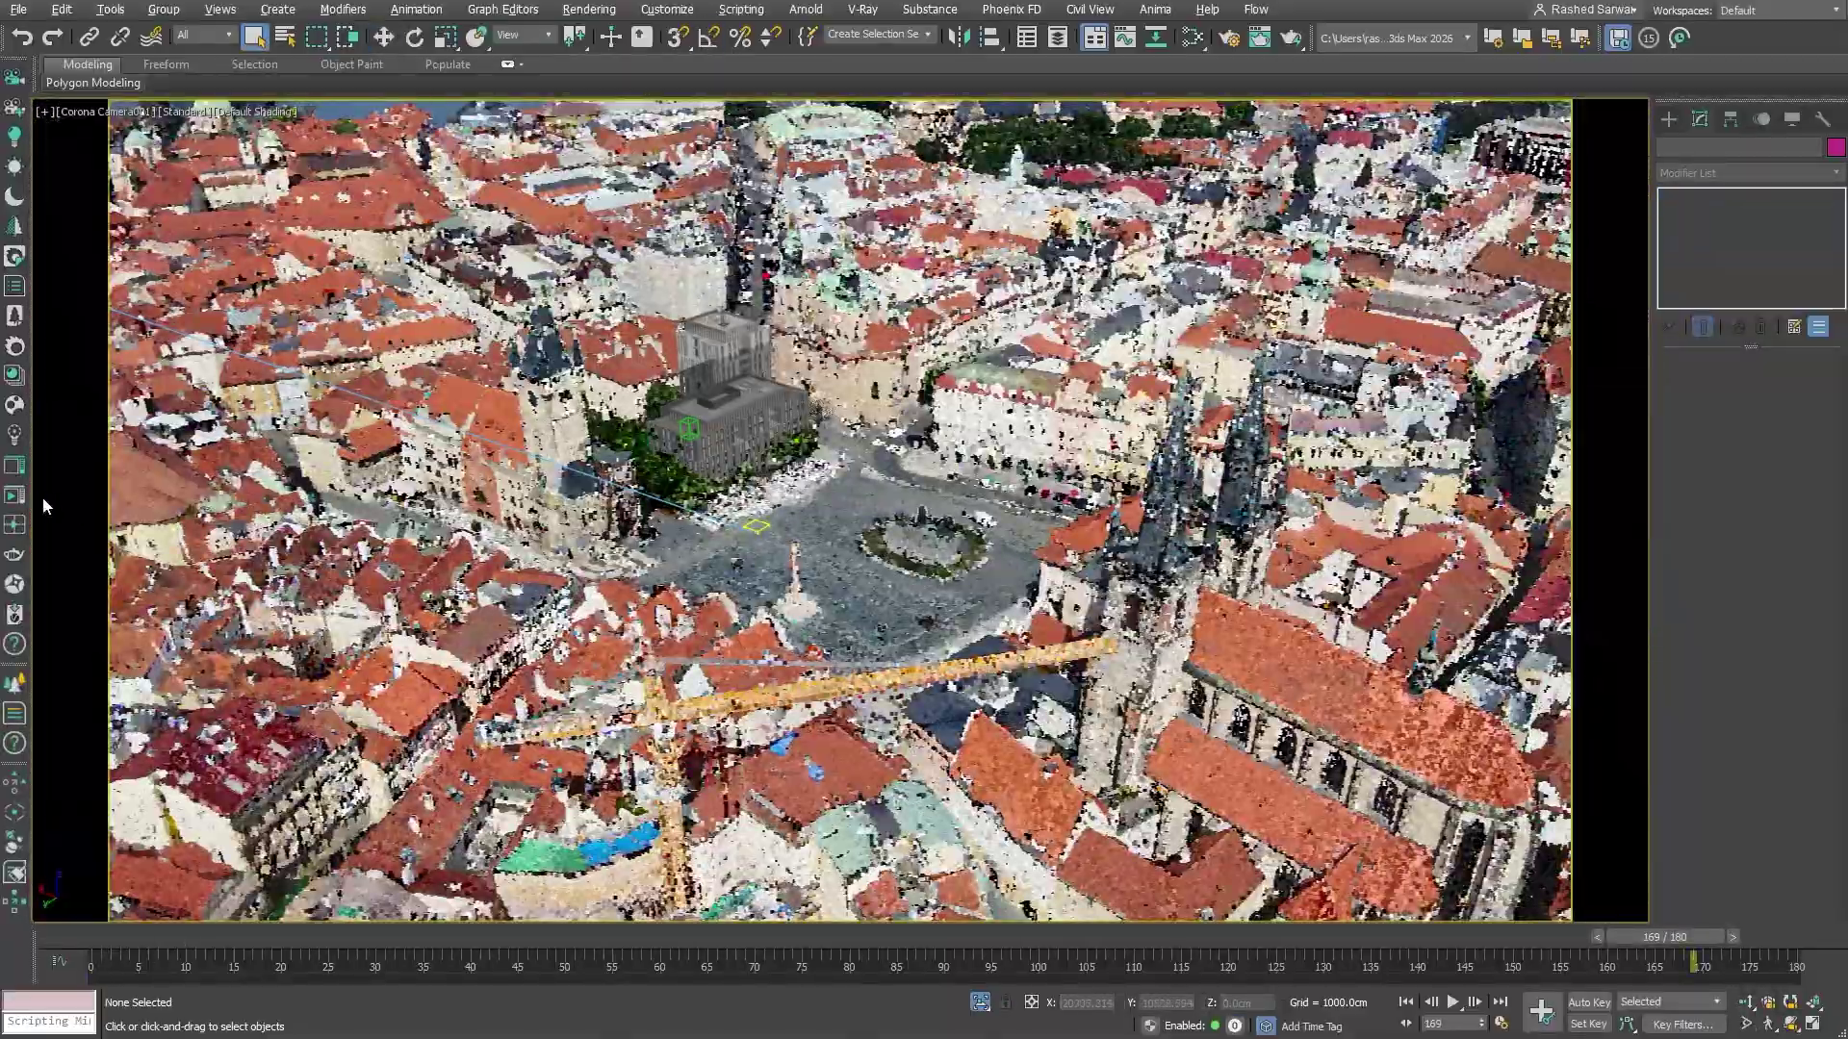
Step: Open the Corona render of the old town square from Corona Camera001 at frame 169
left_click(13, 498)
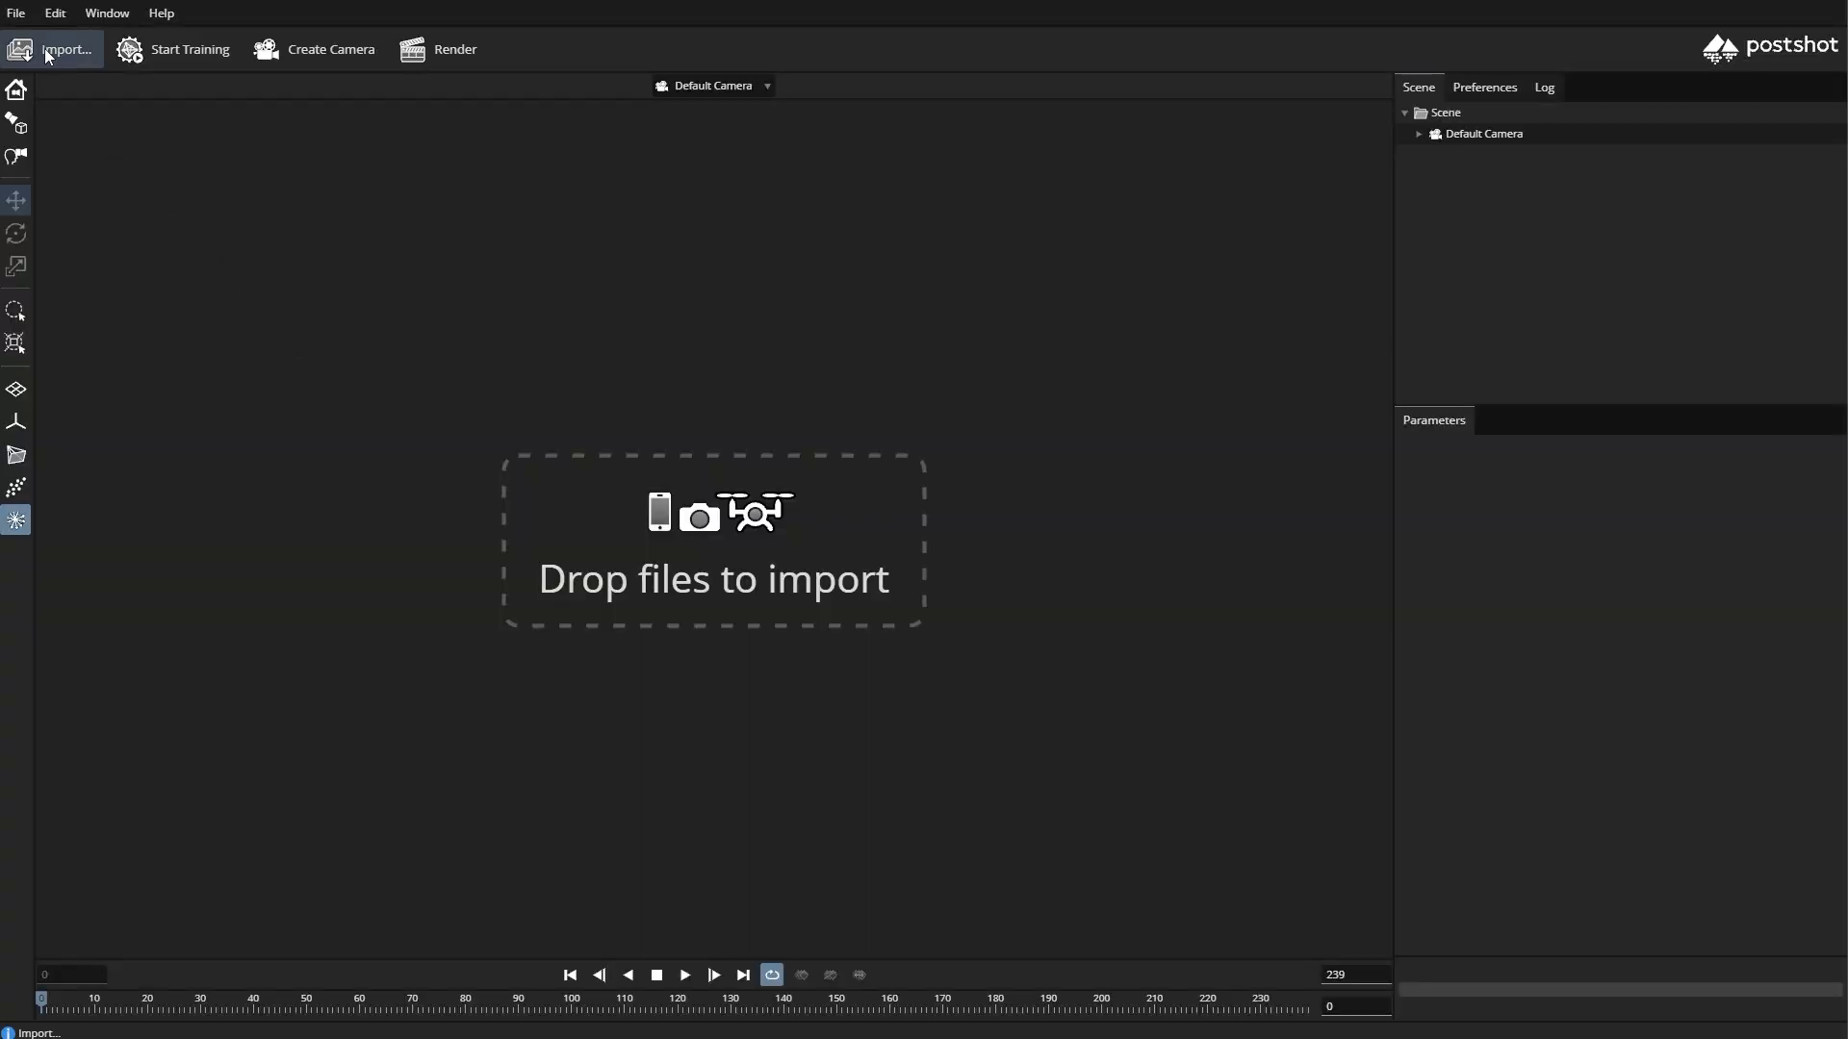
Step: Import all the exported test PNG frames into Postshot
left_click(44, 48)
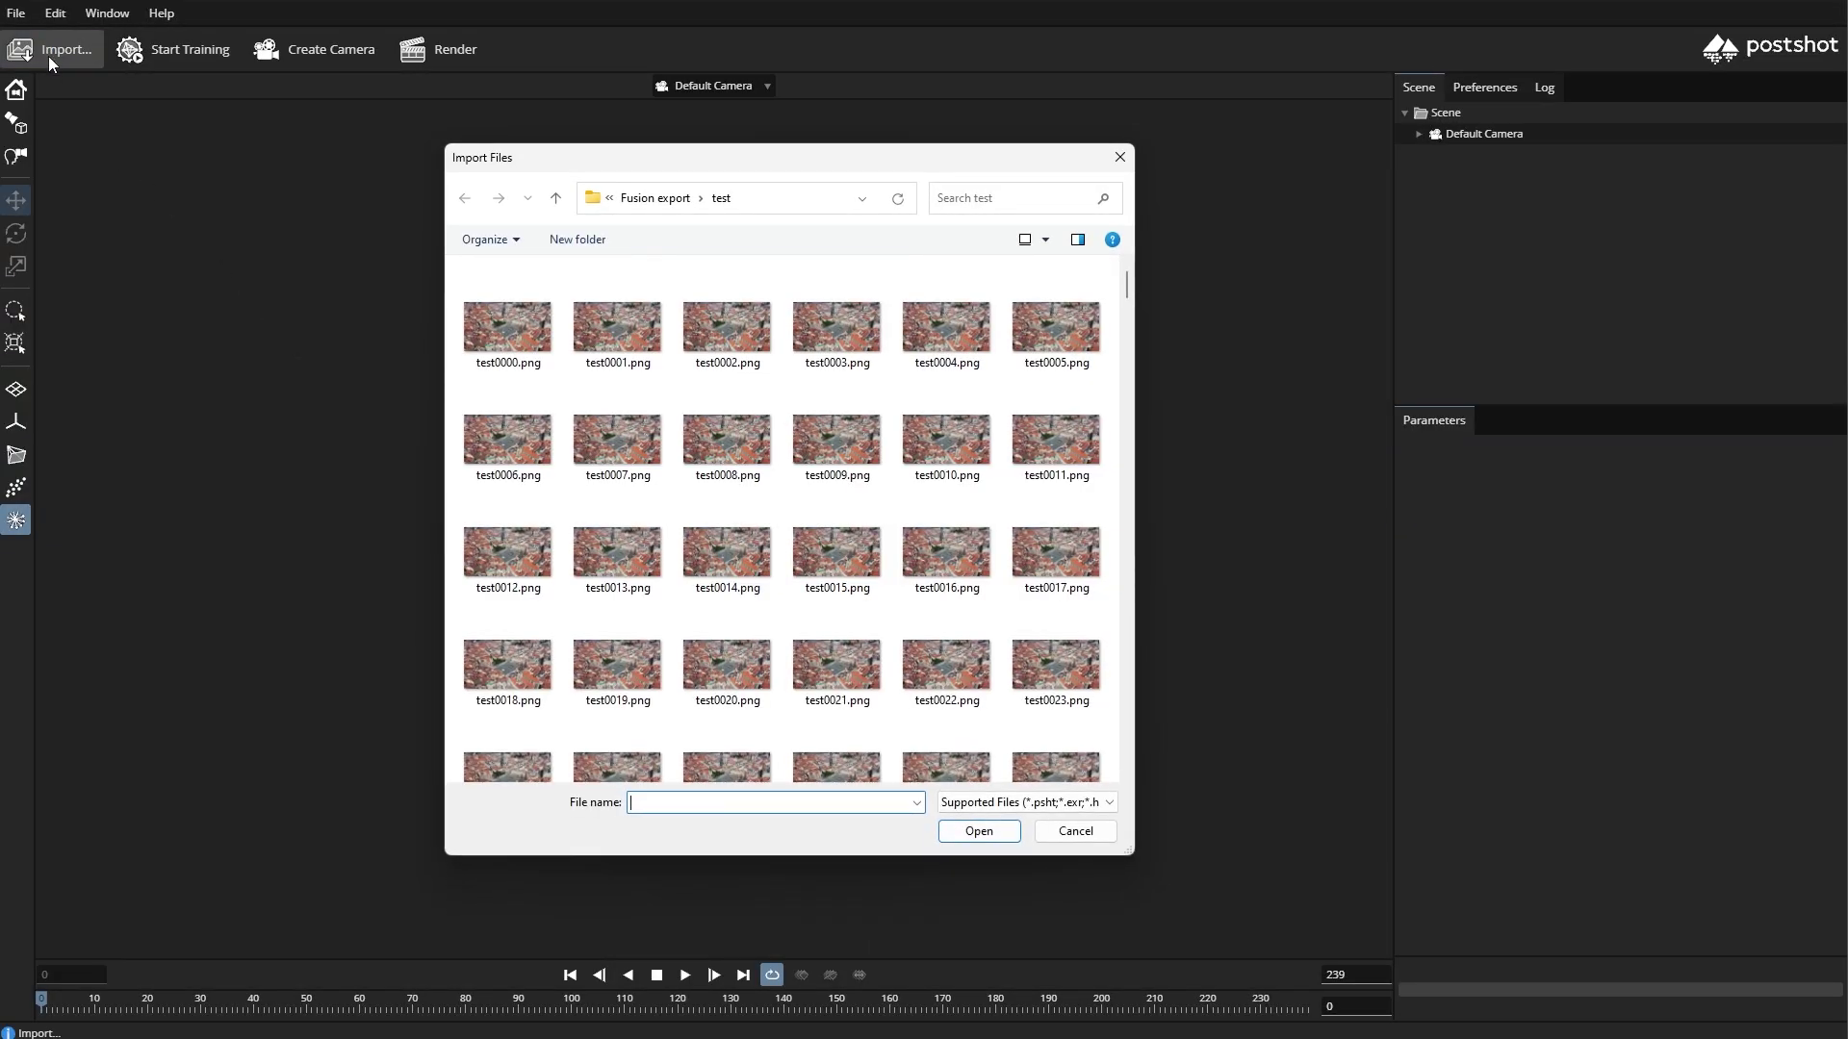
left_click(493, 331)
key("ctrl+a")
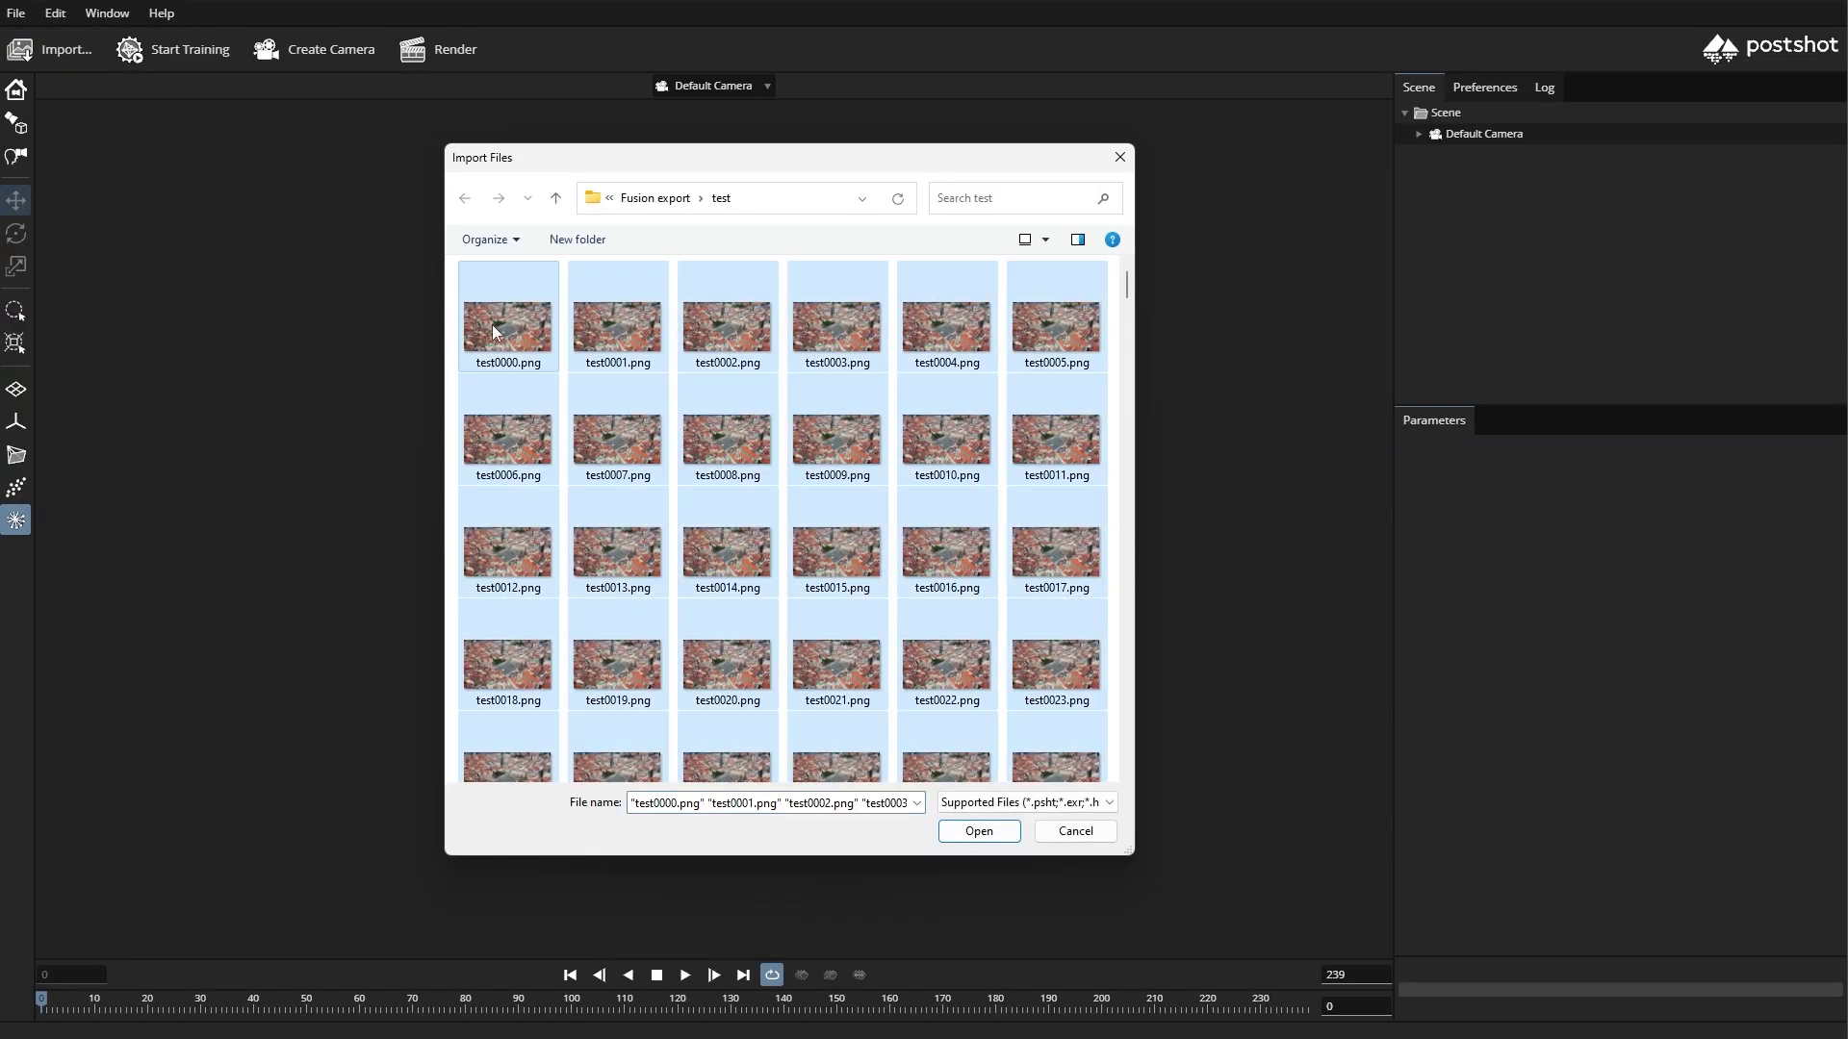
left_click(966, 831)
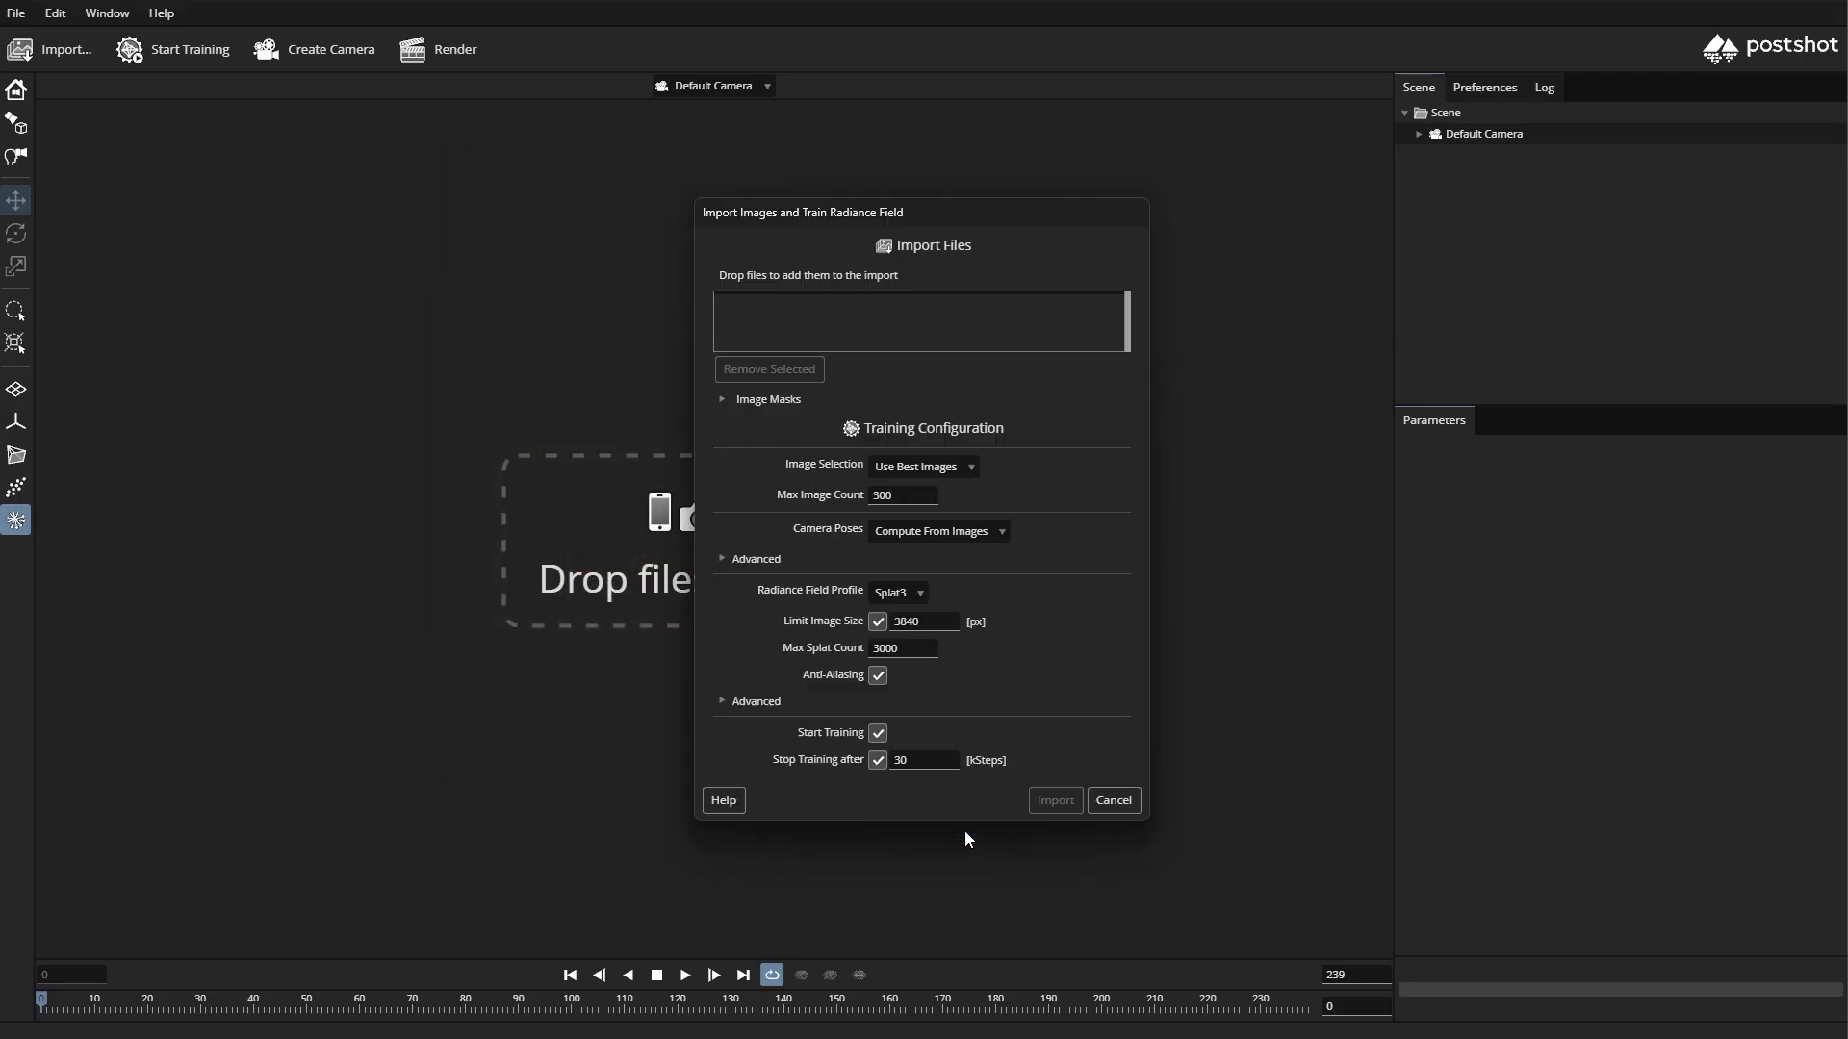
Step: Train on the best images with max 150 images, splat count 5, stopping after 50 kSteps
left_click(938, 470)
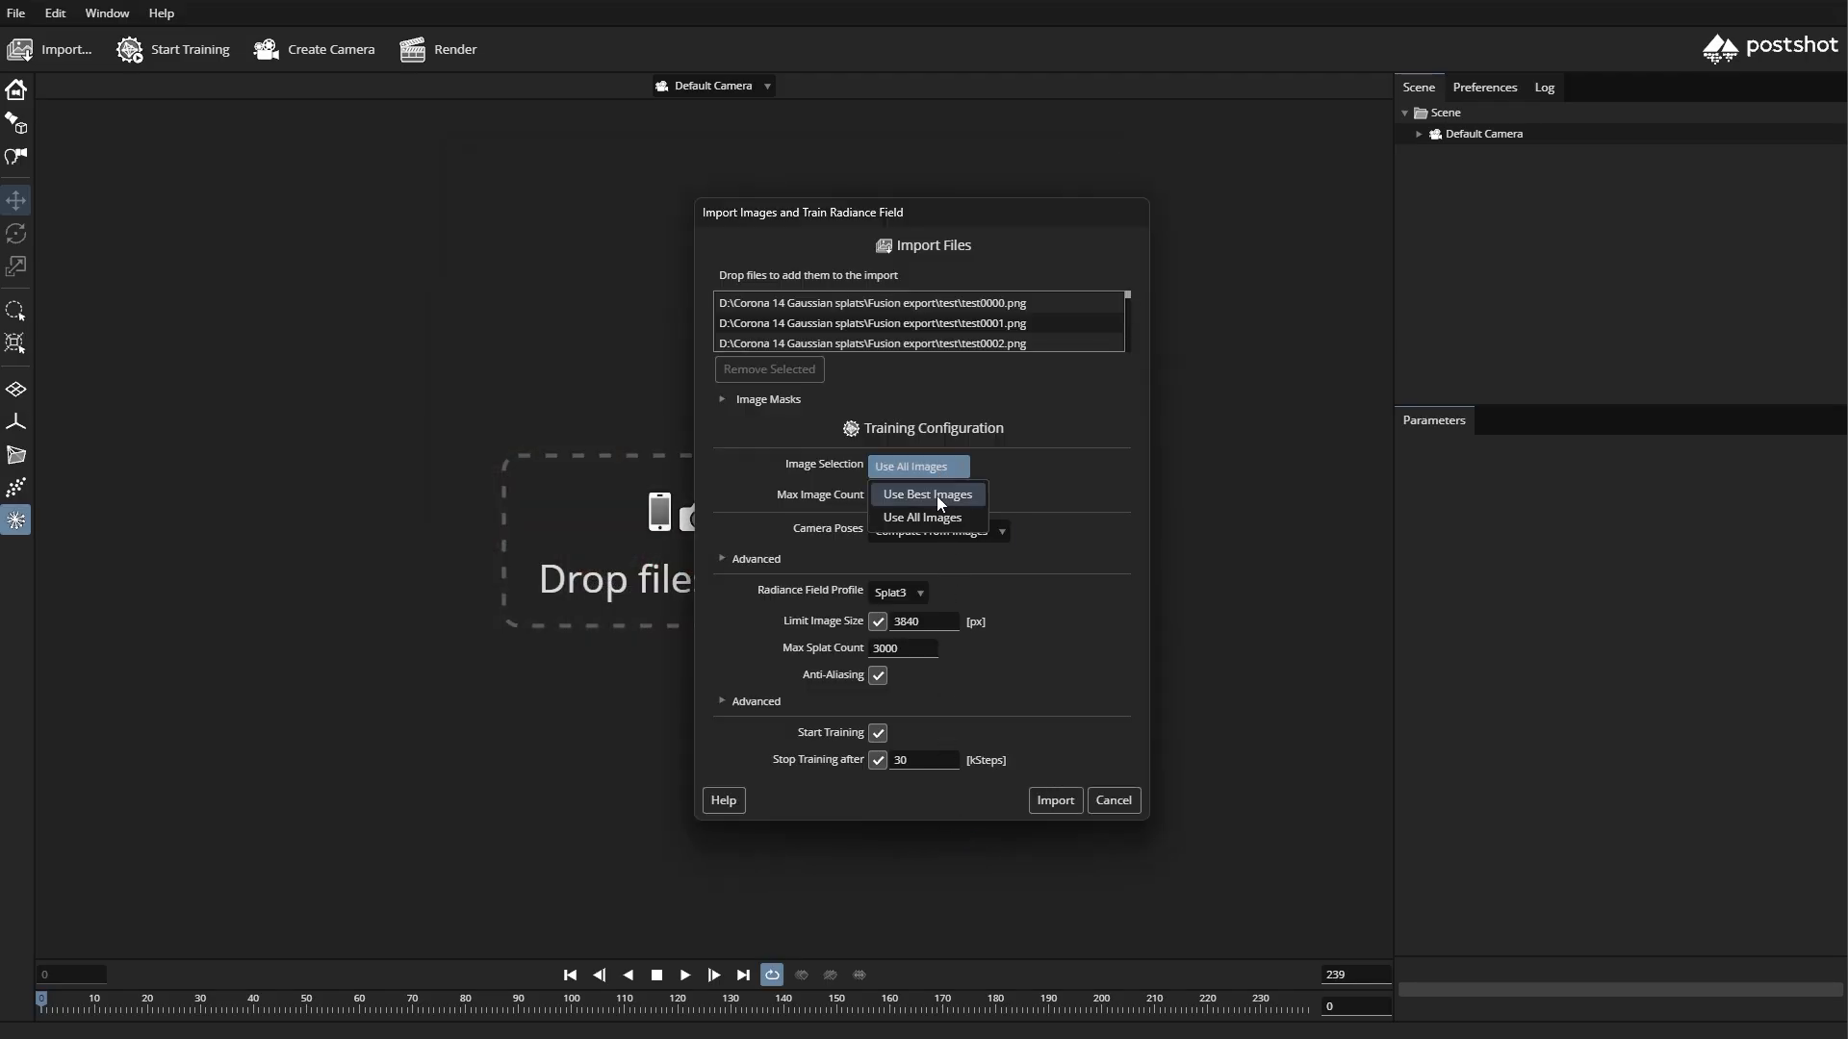
left_click(937, 495)
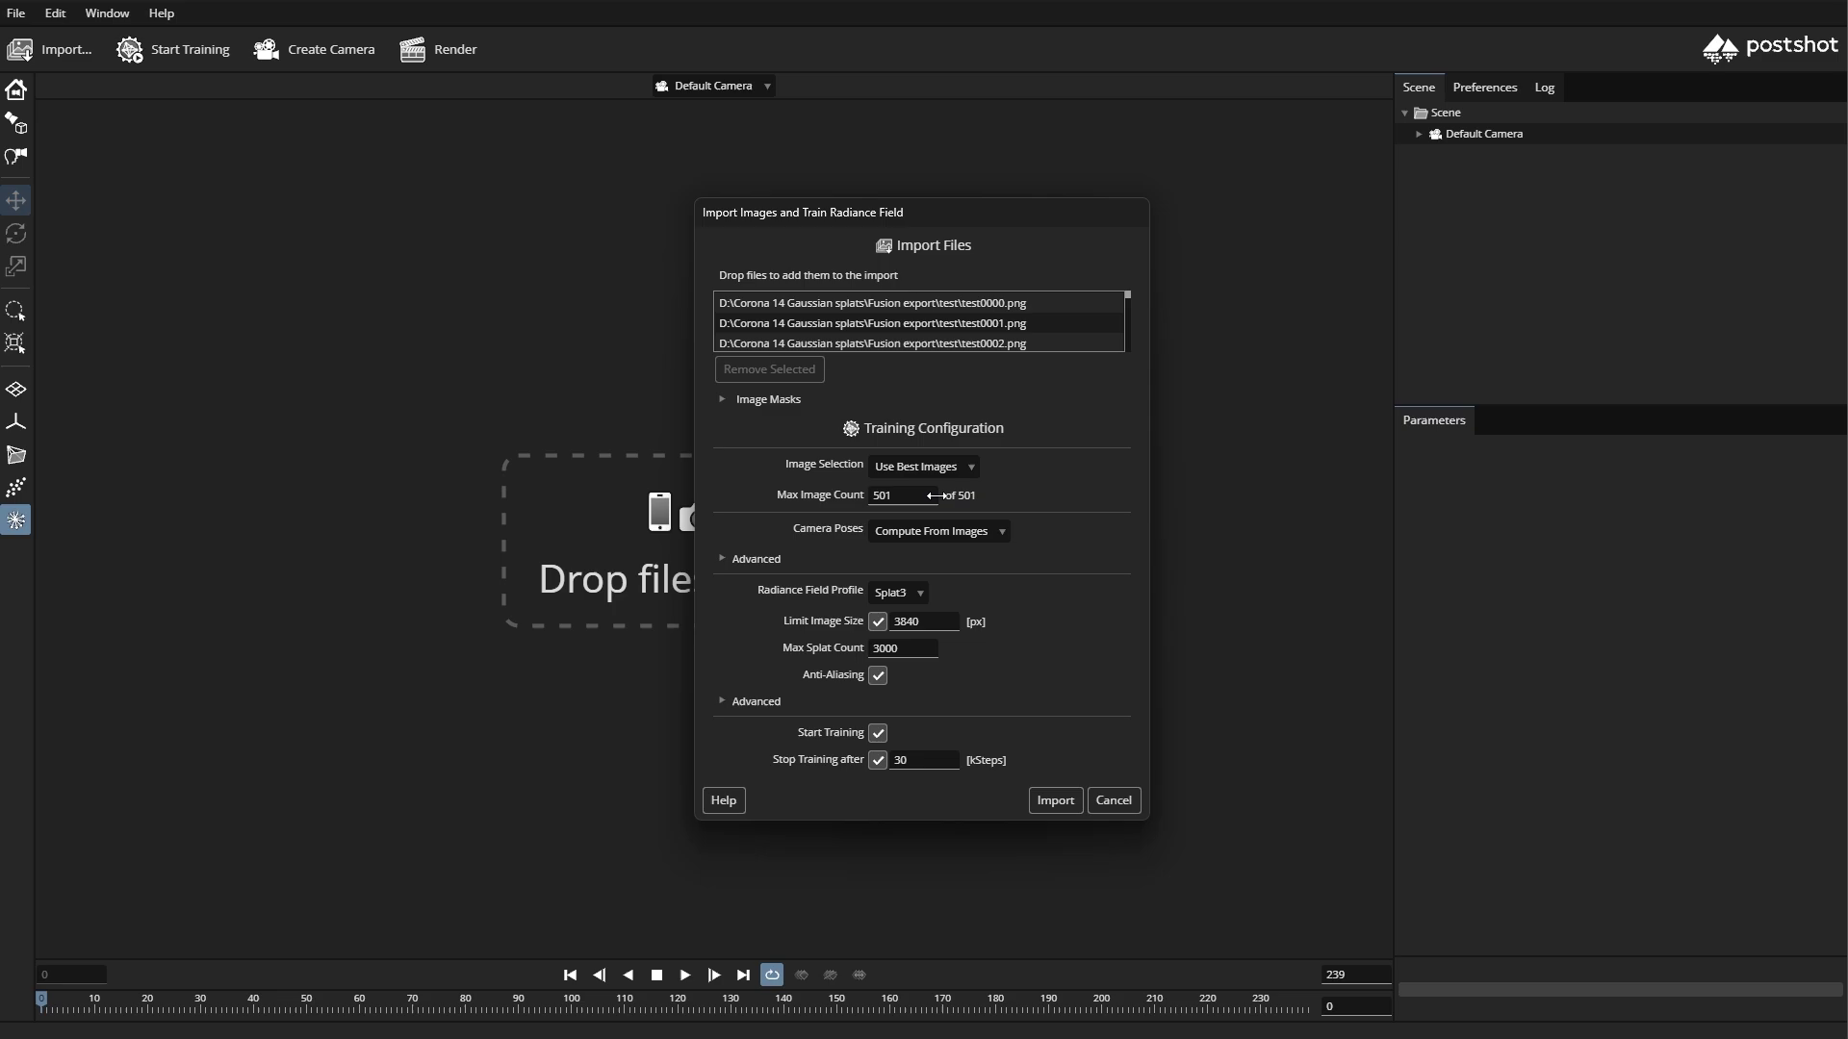
double_click(885, 497)
type("150")
double_click(871, 648)
type("5")
double_click(920, 757)
type("50")
key("Return")
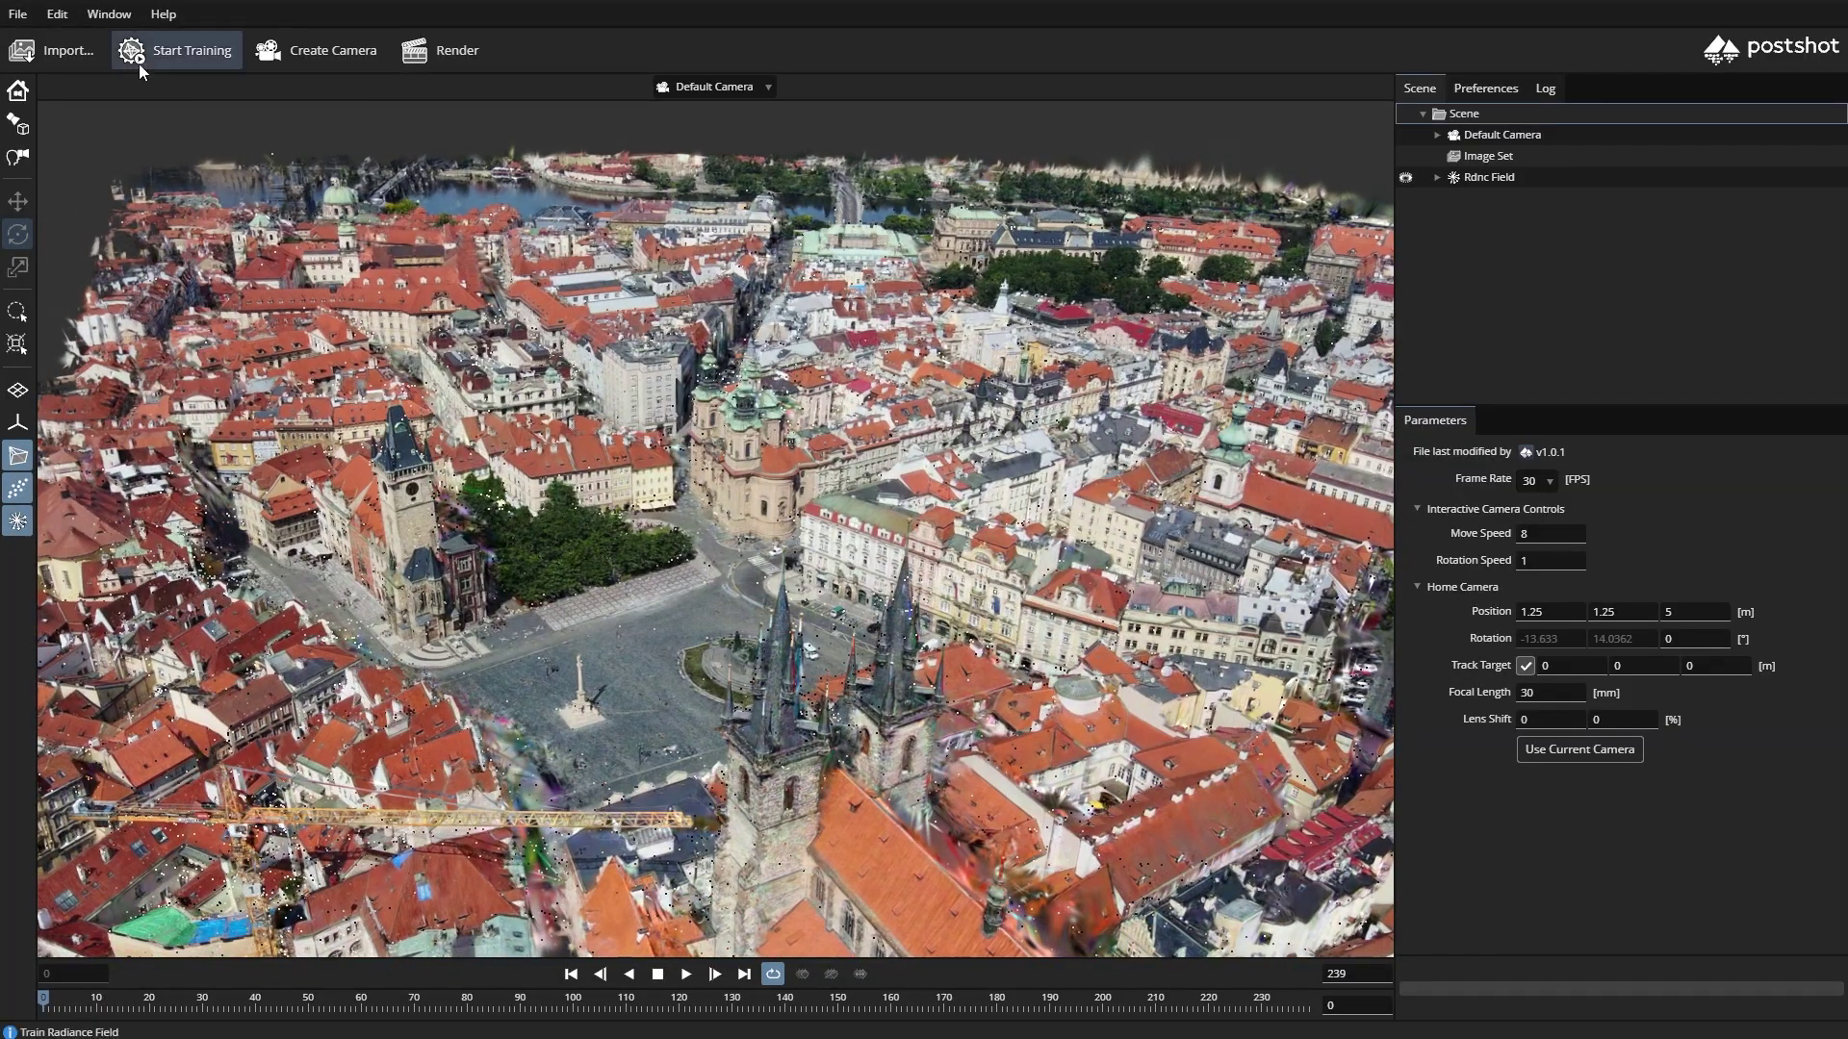
Step: Export the radiance field as Stare Mesto_Final.ply
left_click(17, 13)
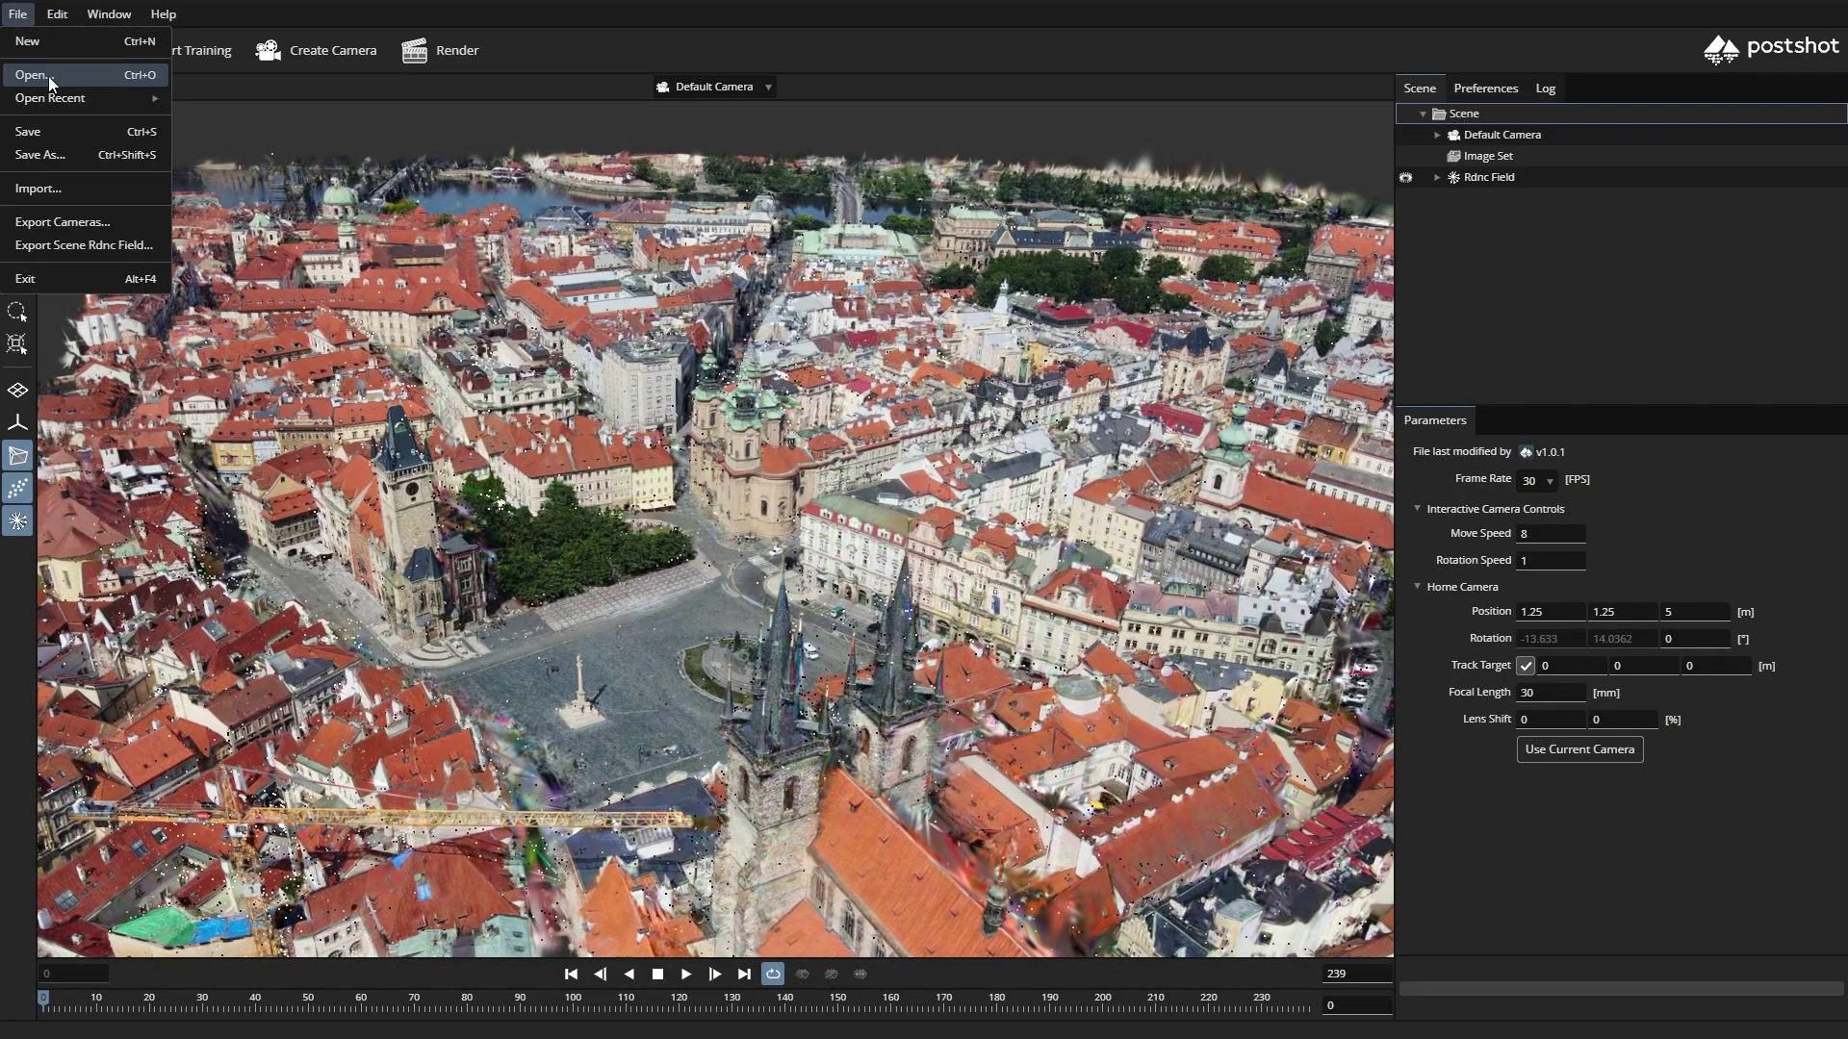
left_click(87, 227)
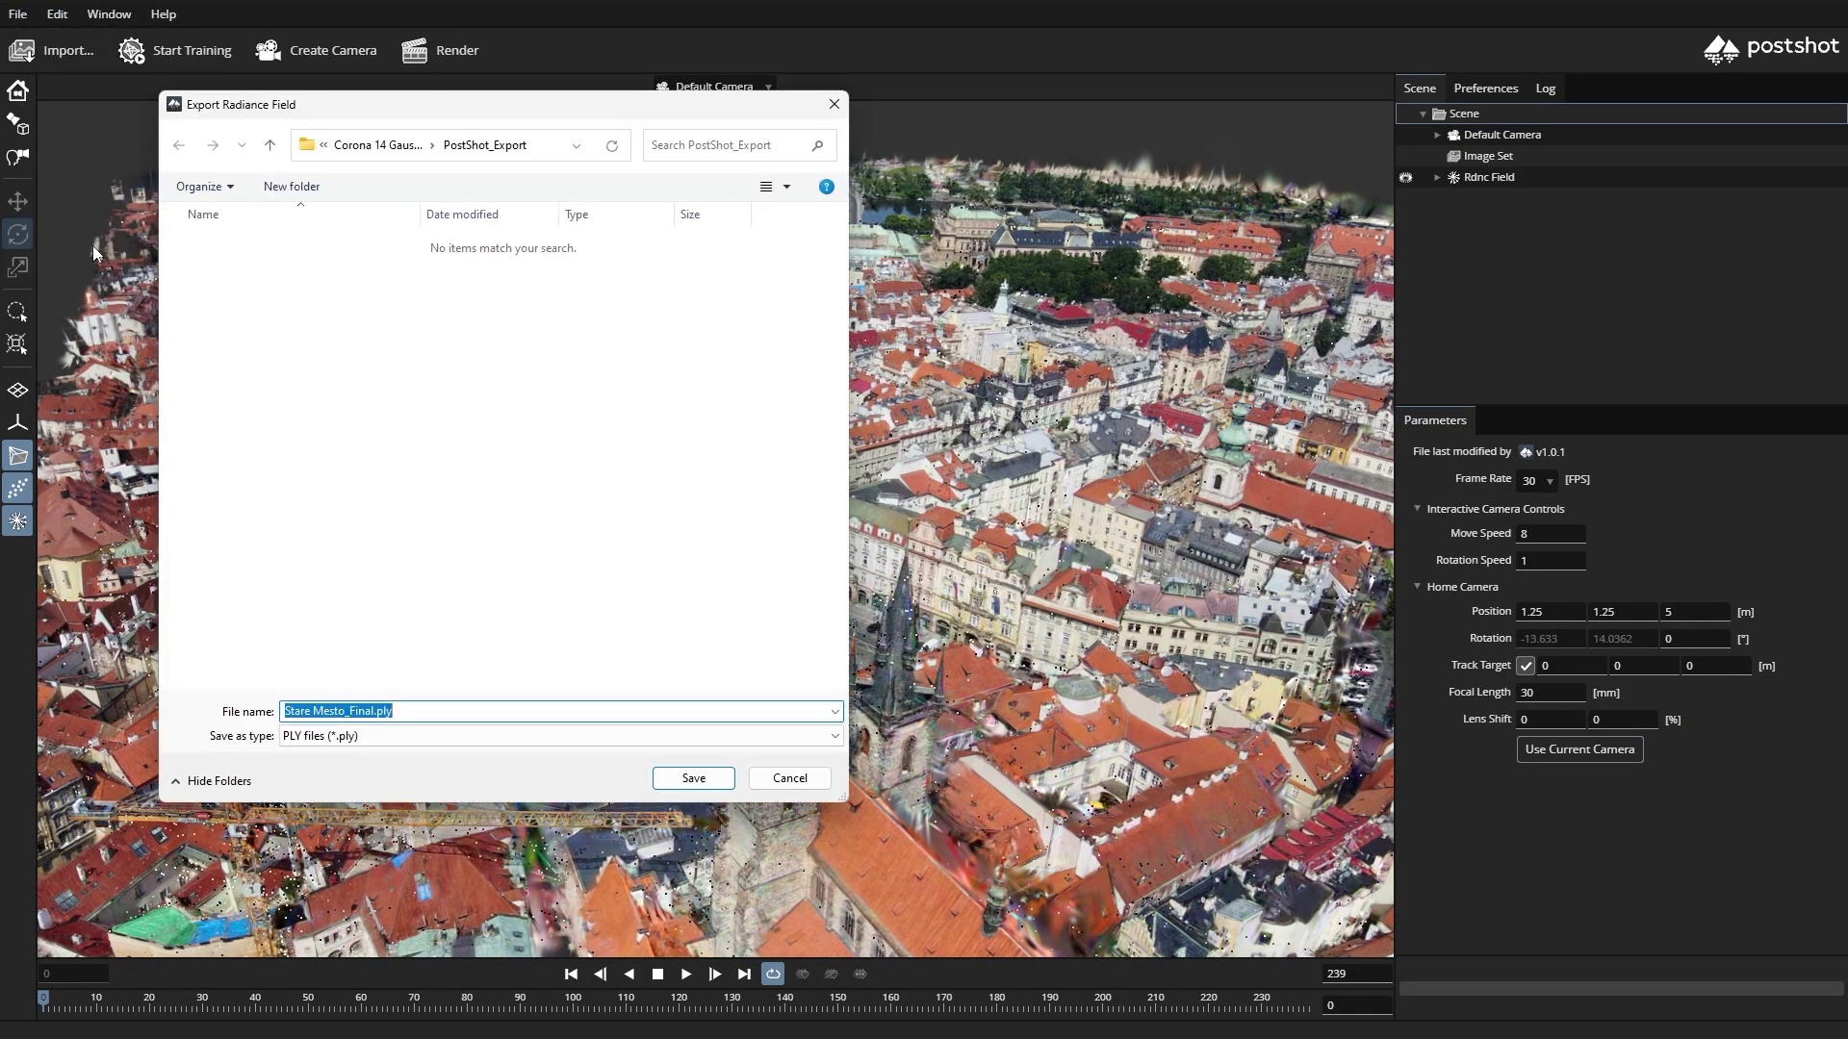
left_click(689, 779)
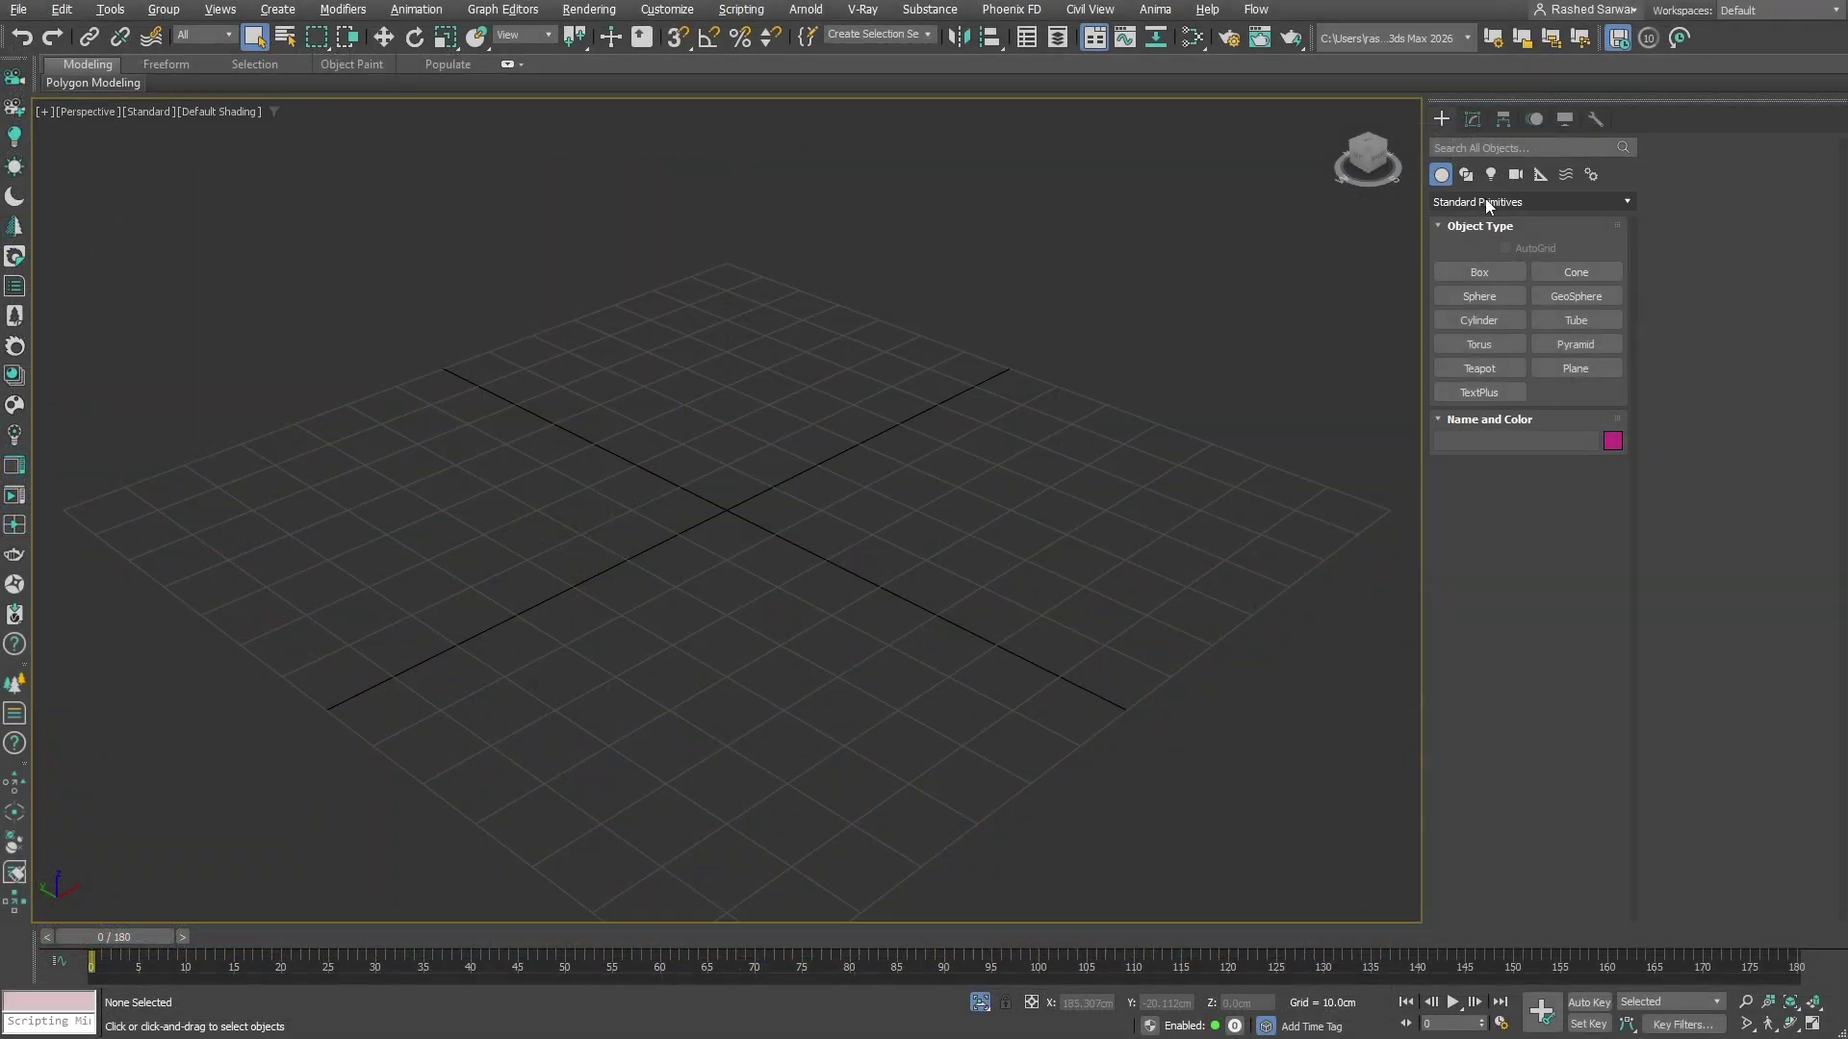
Step: Create a Corona Gaussian Splats object and load Stare Mesto_Final.ply into it
left_click(1487, 198)
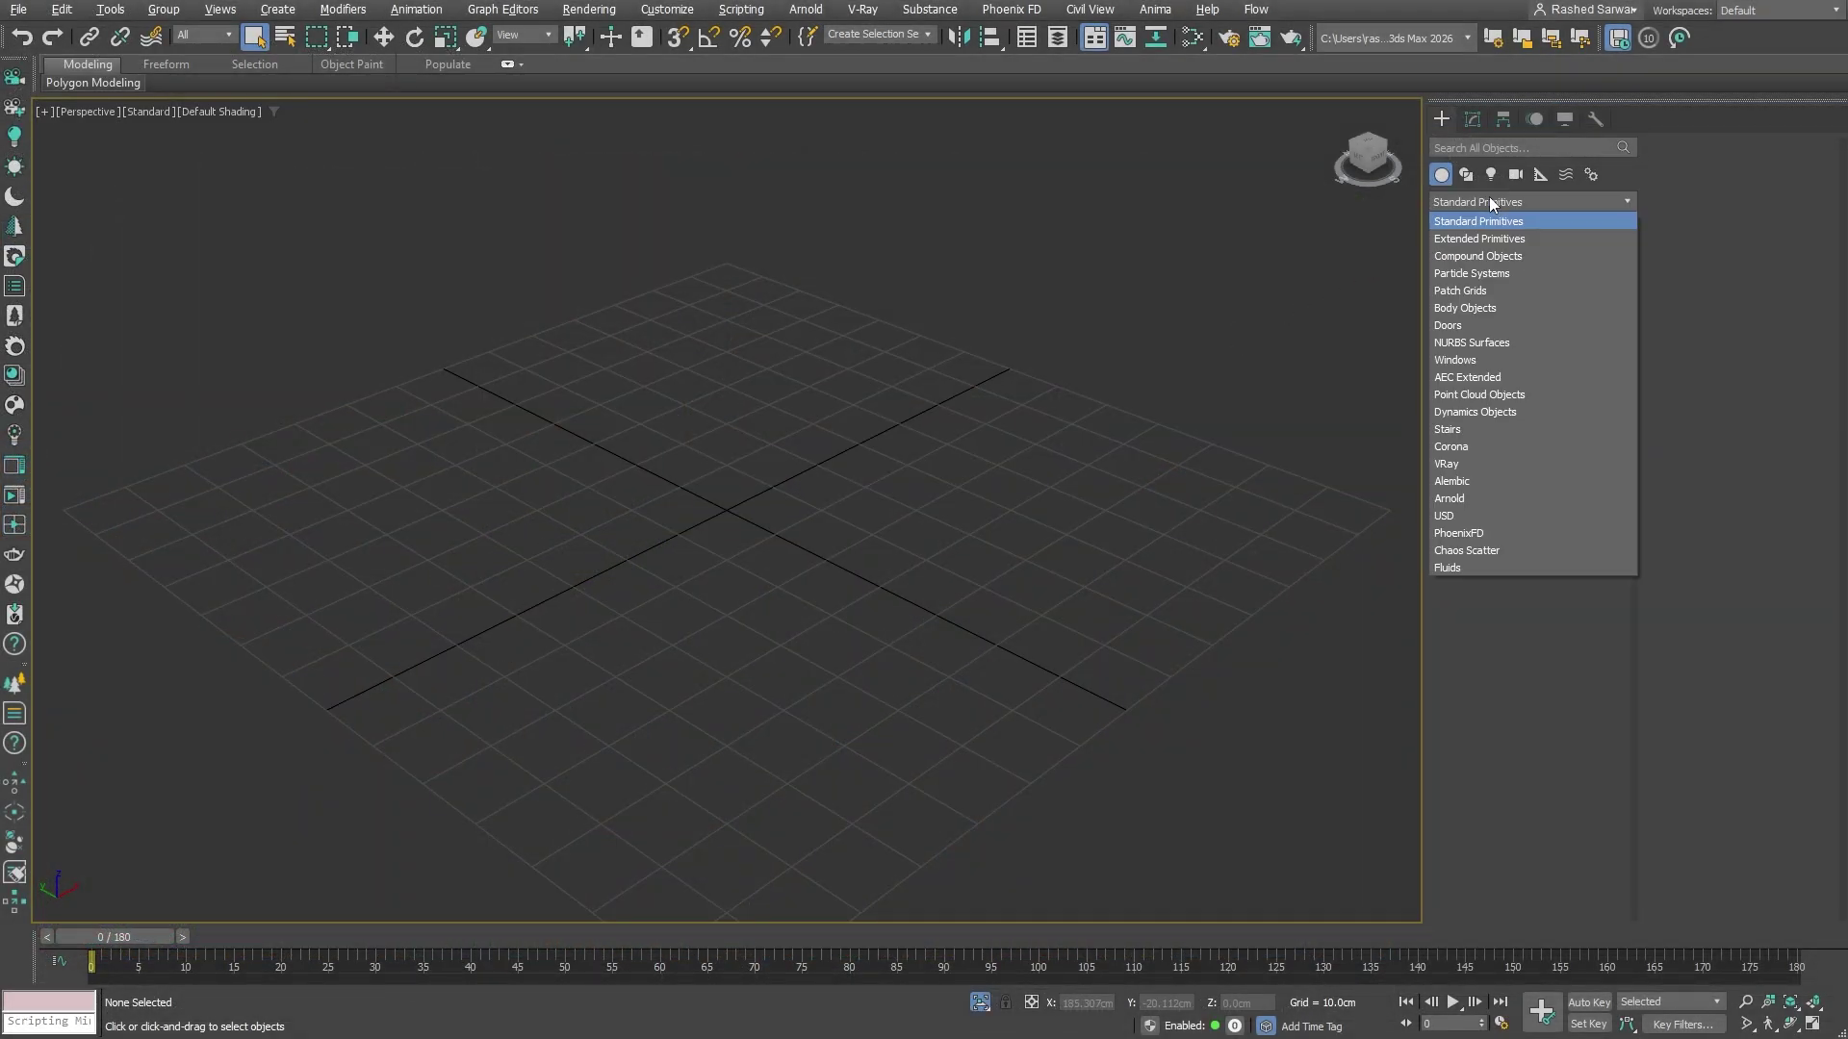
left_click(1459, 445)
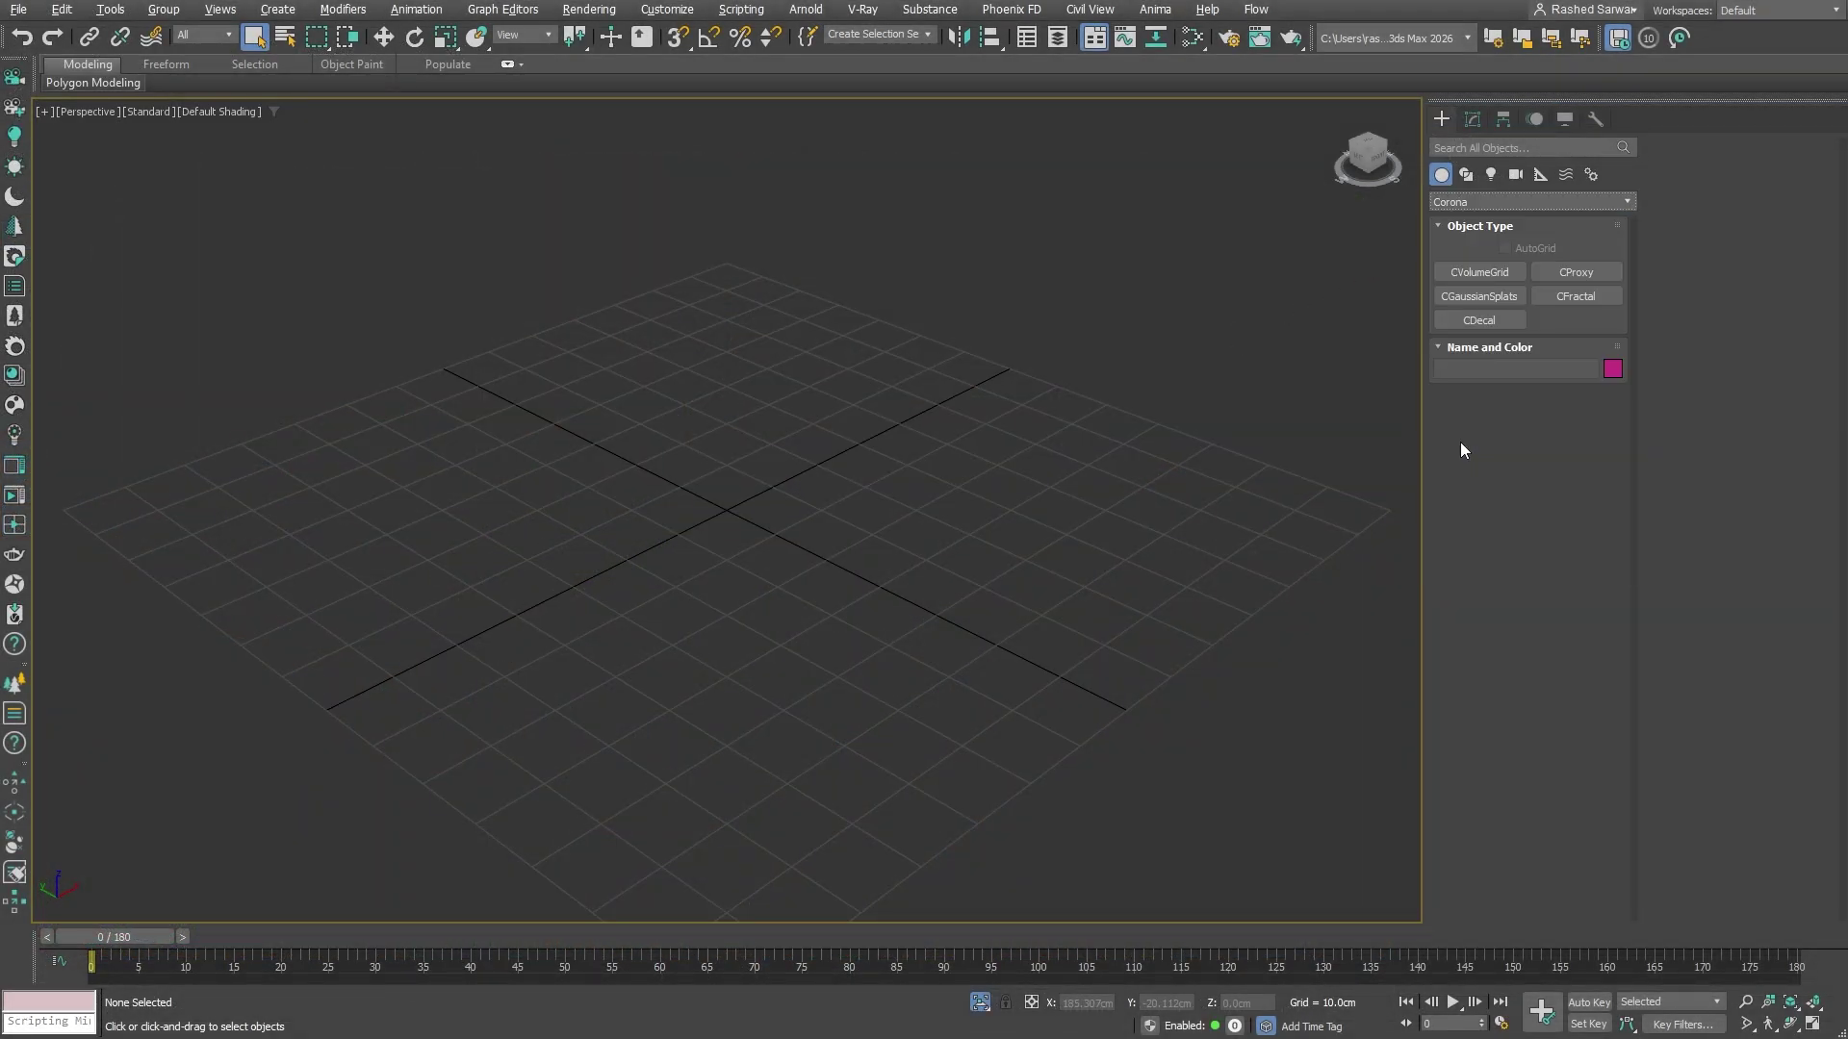
left_click(1463, 294)
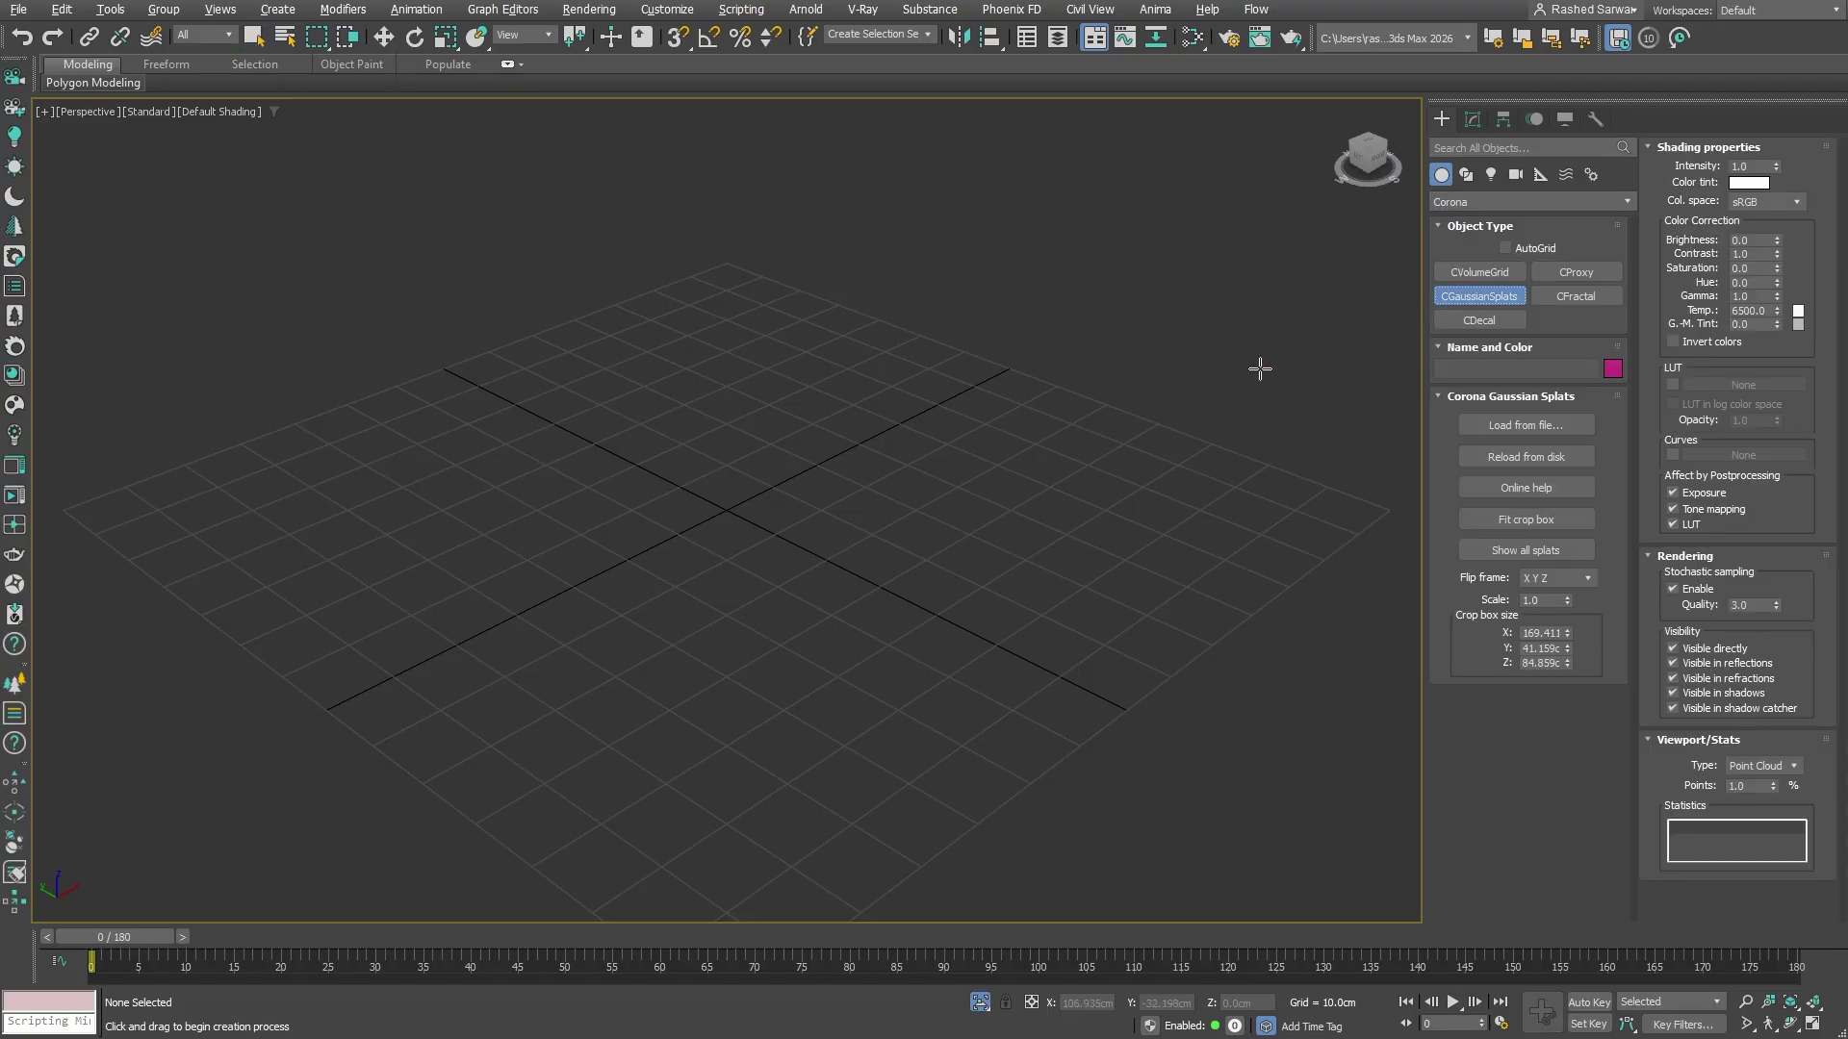
left_click_drag(731, 507, 956, 639)
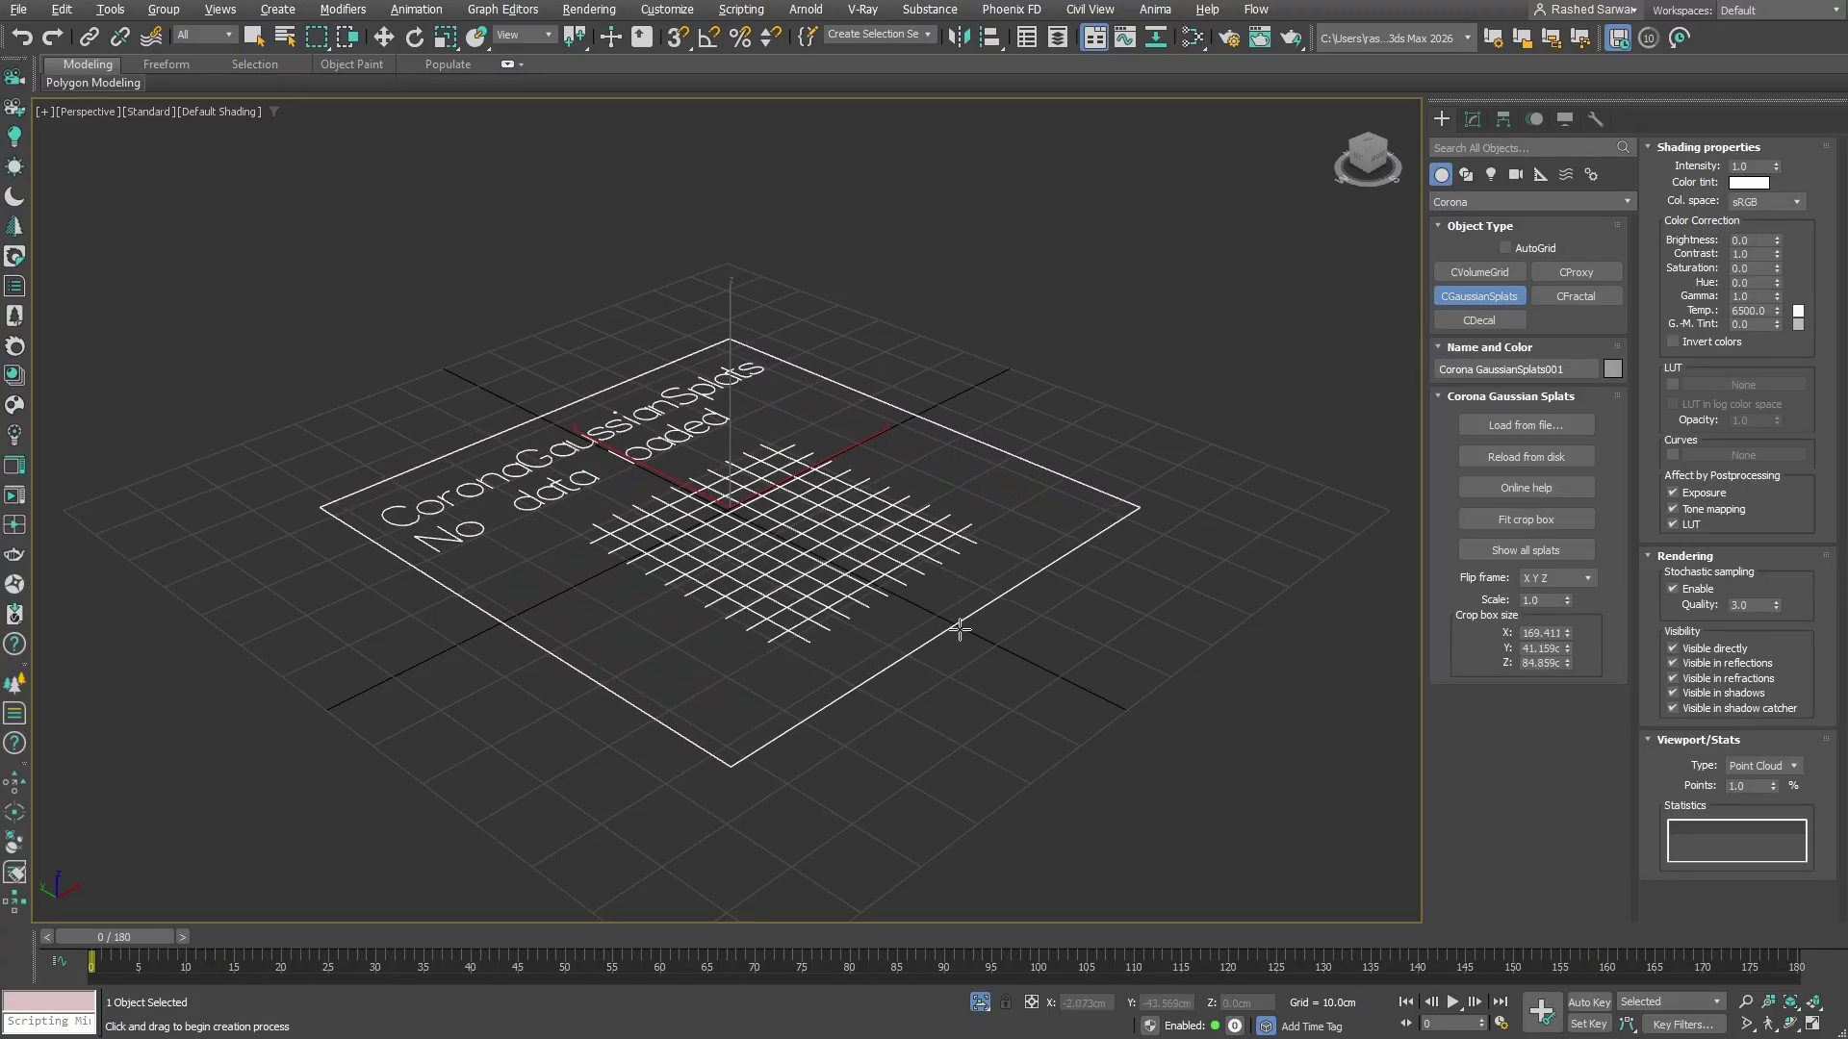
left_click(1525, 425)
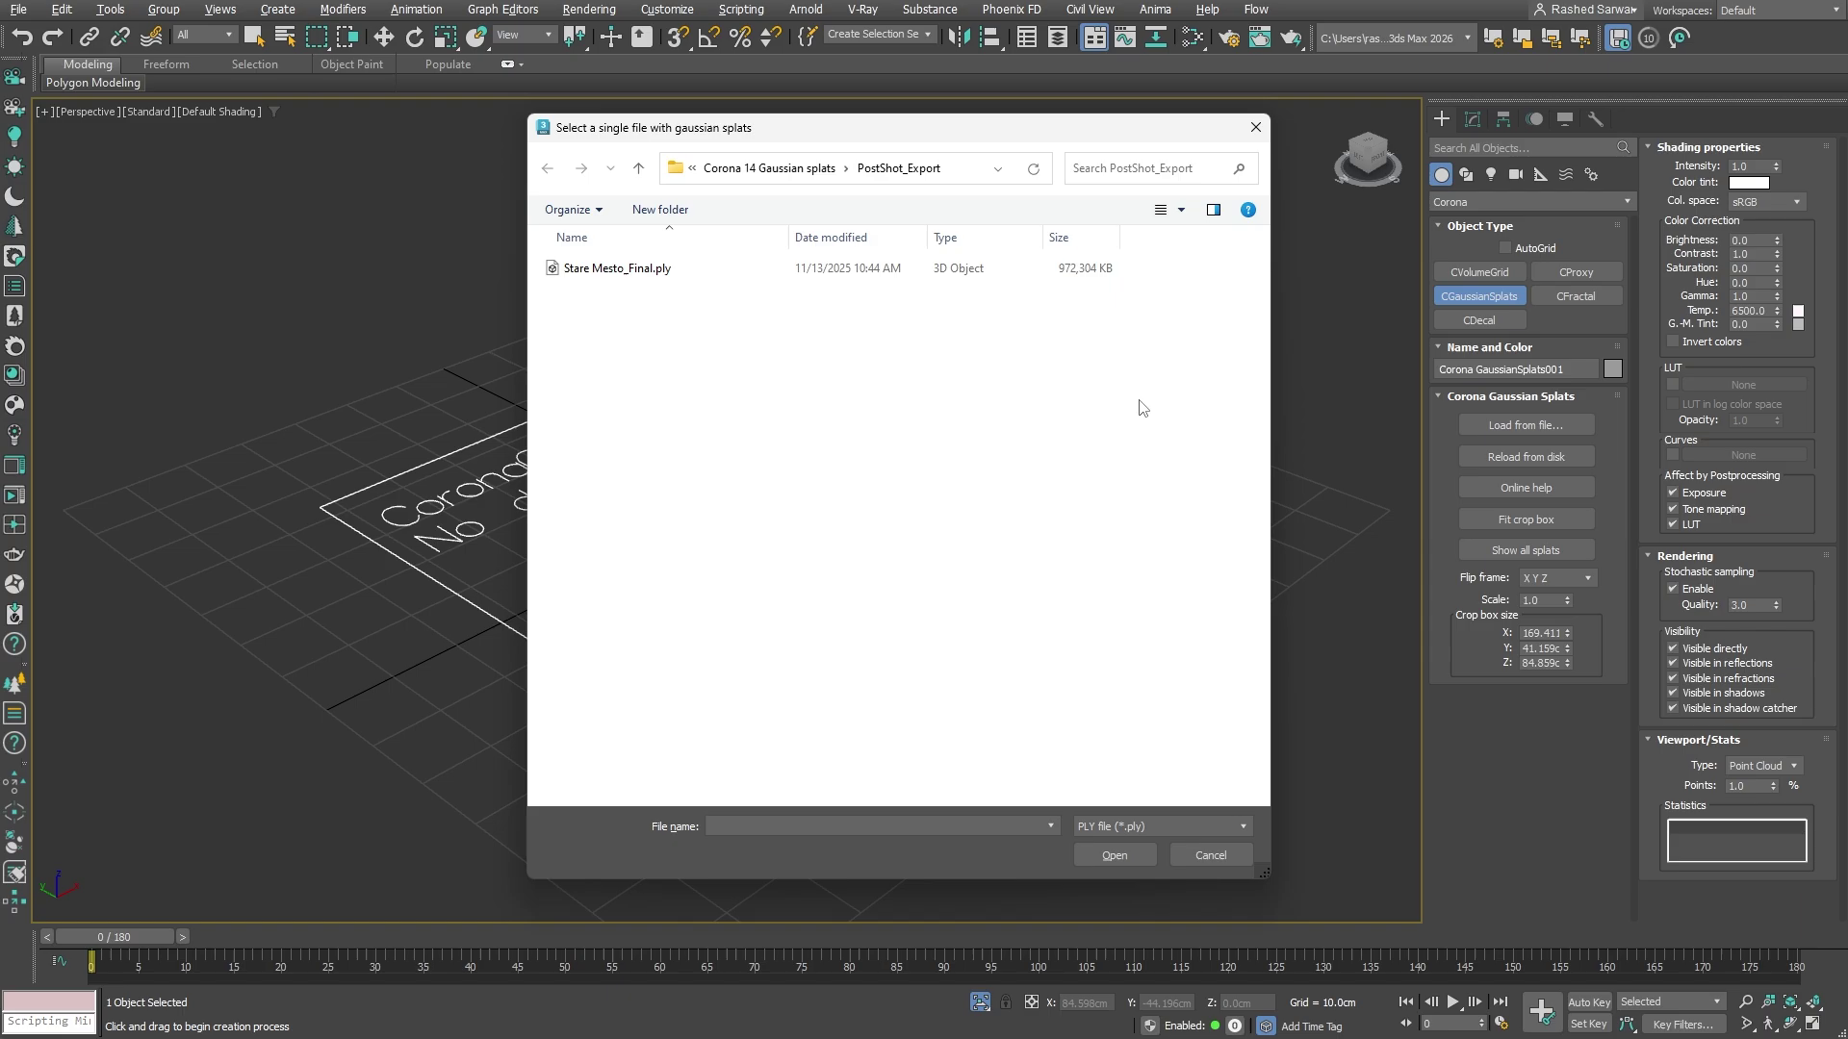
left_click(676, 275)
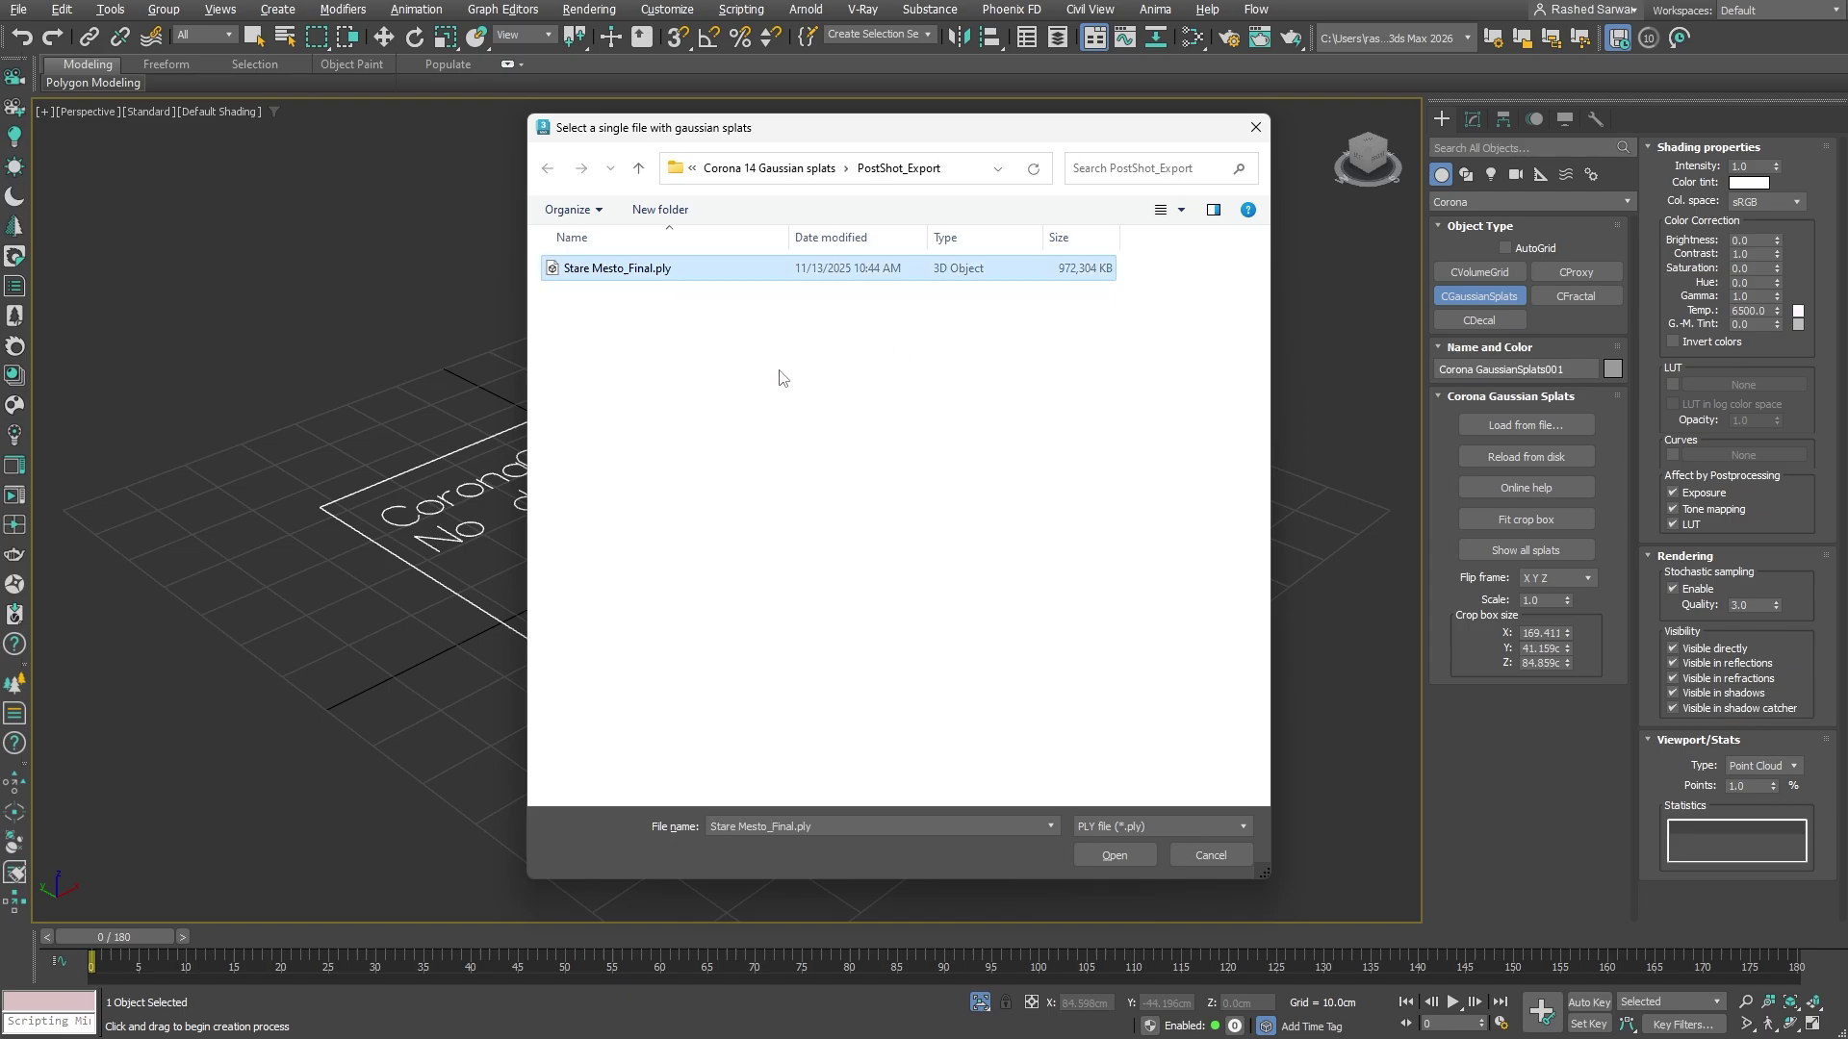
left_click(1103, 849)
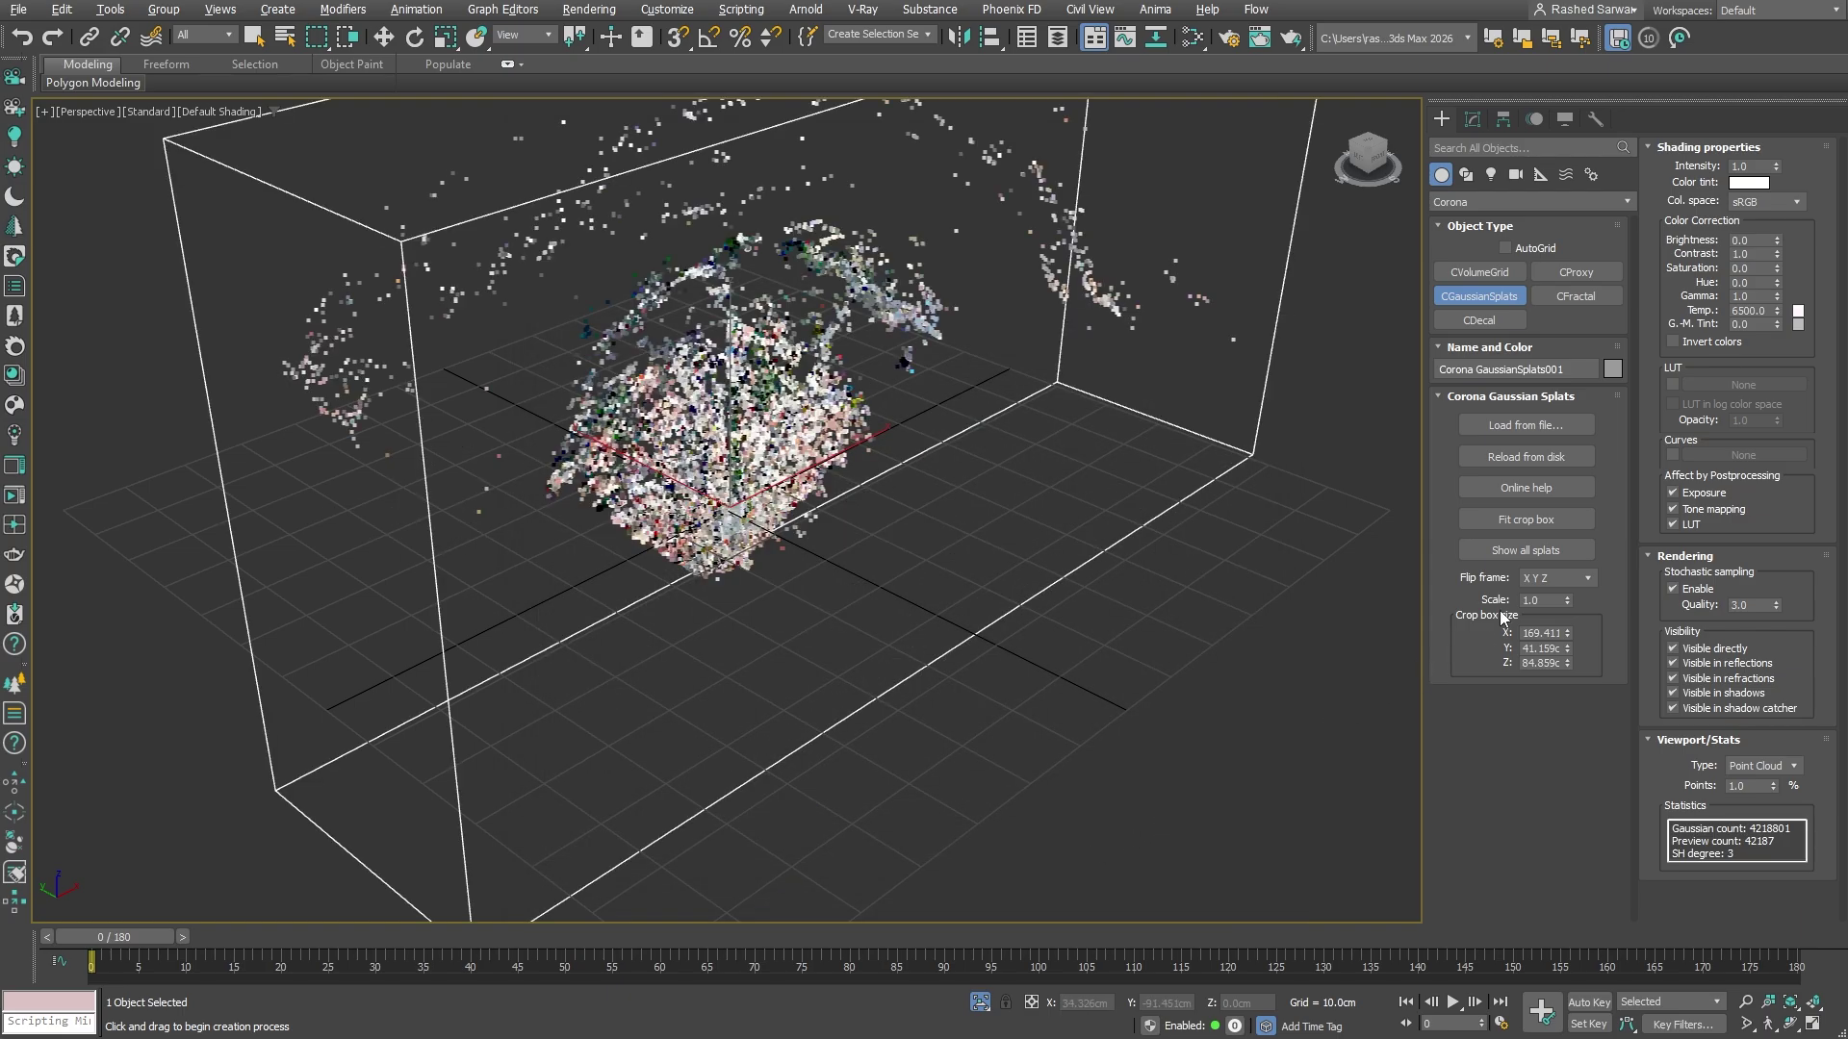
Step: Set the splats' flip frame to Z X Y, scale to 2000 and viewport points to 10%
left_click(1540, 577)
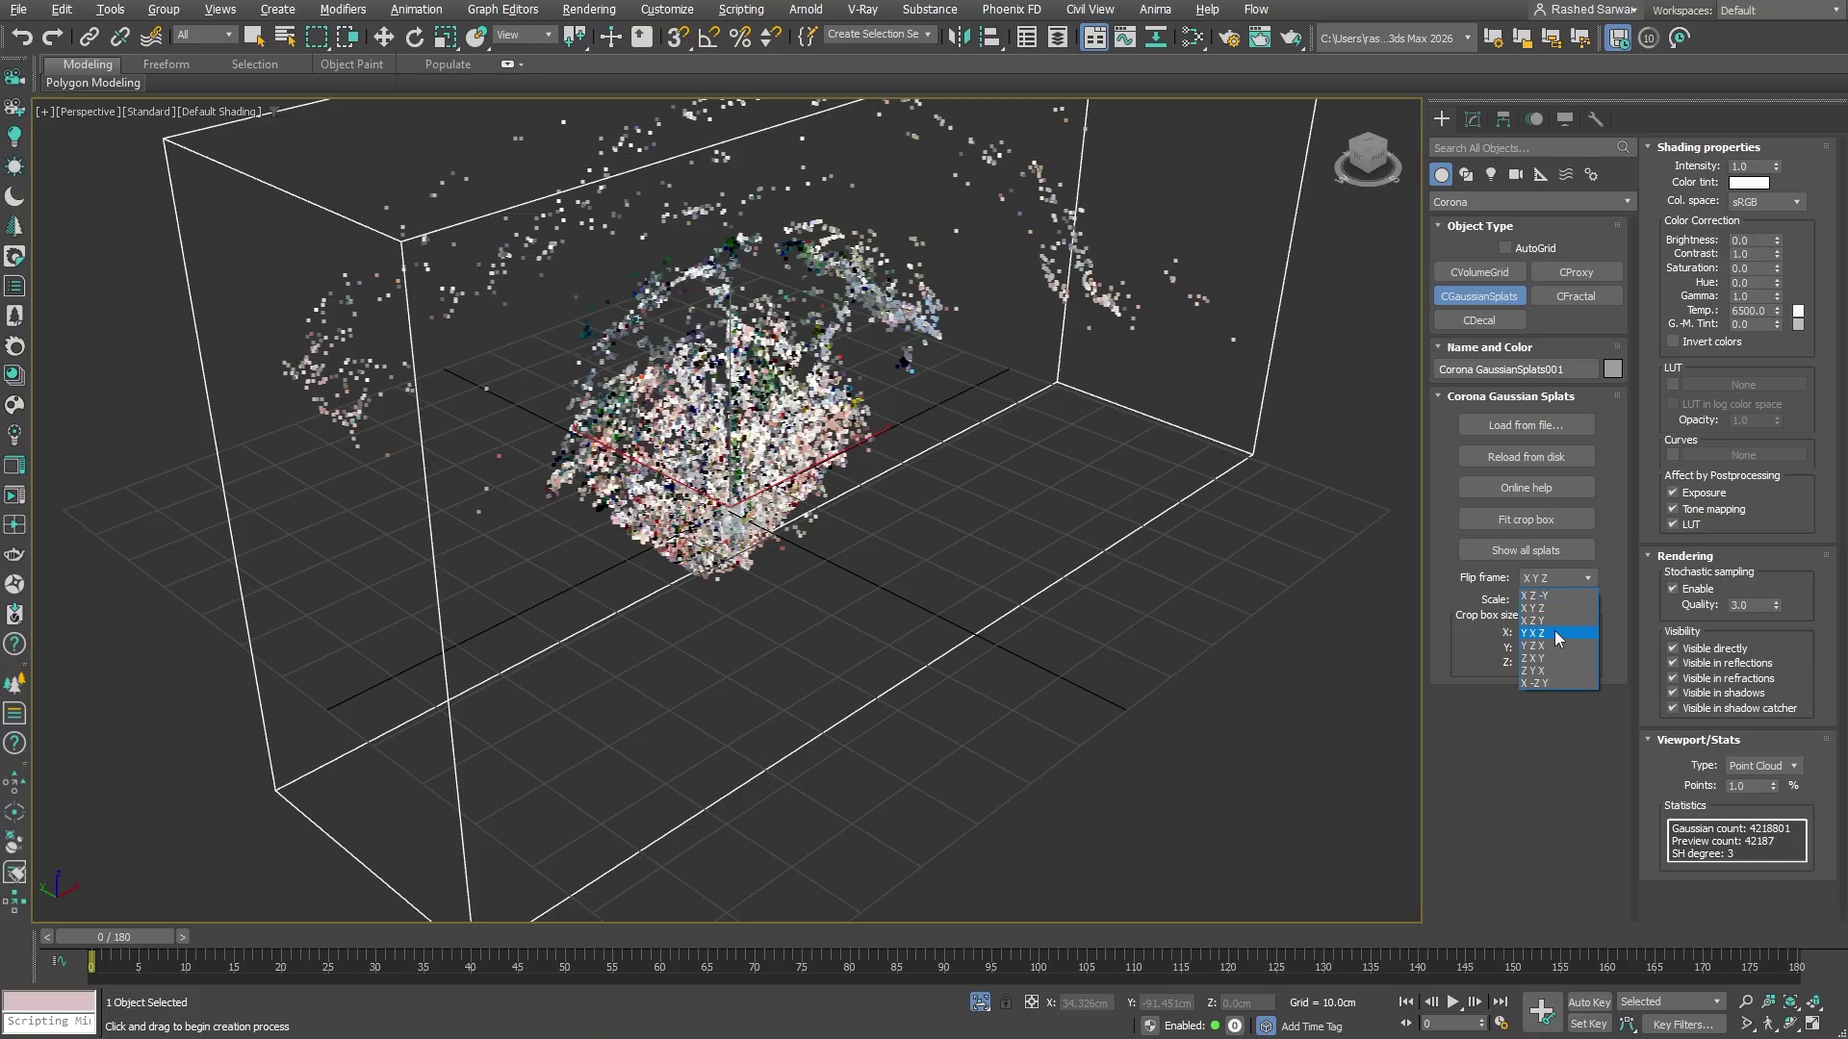
left_click(1559, 658)
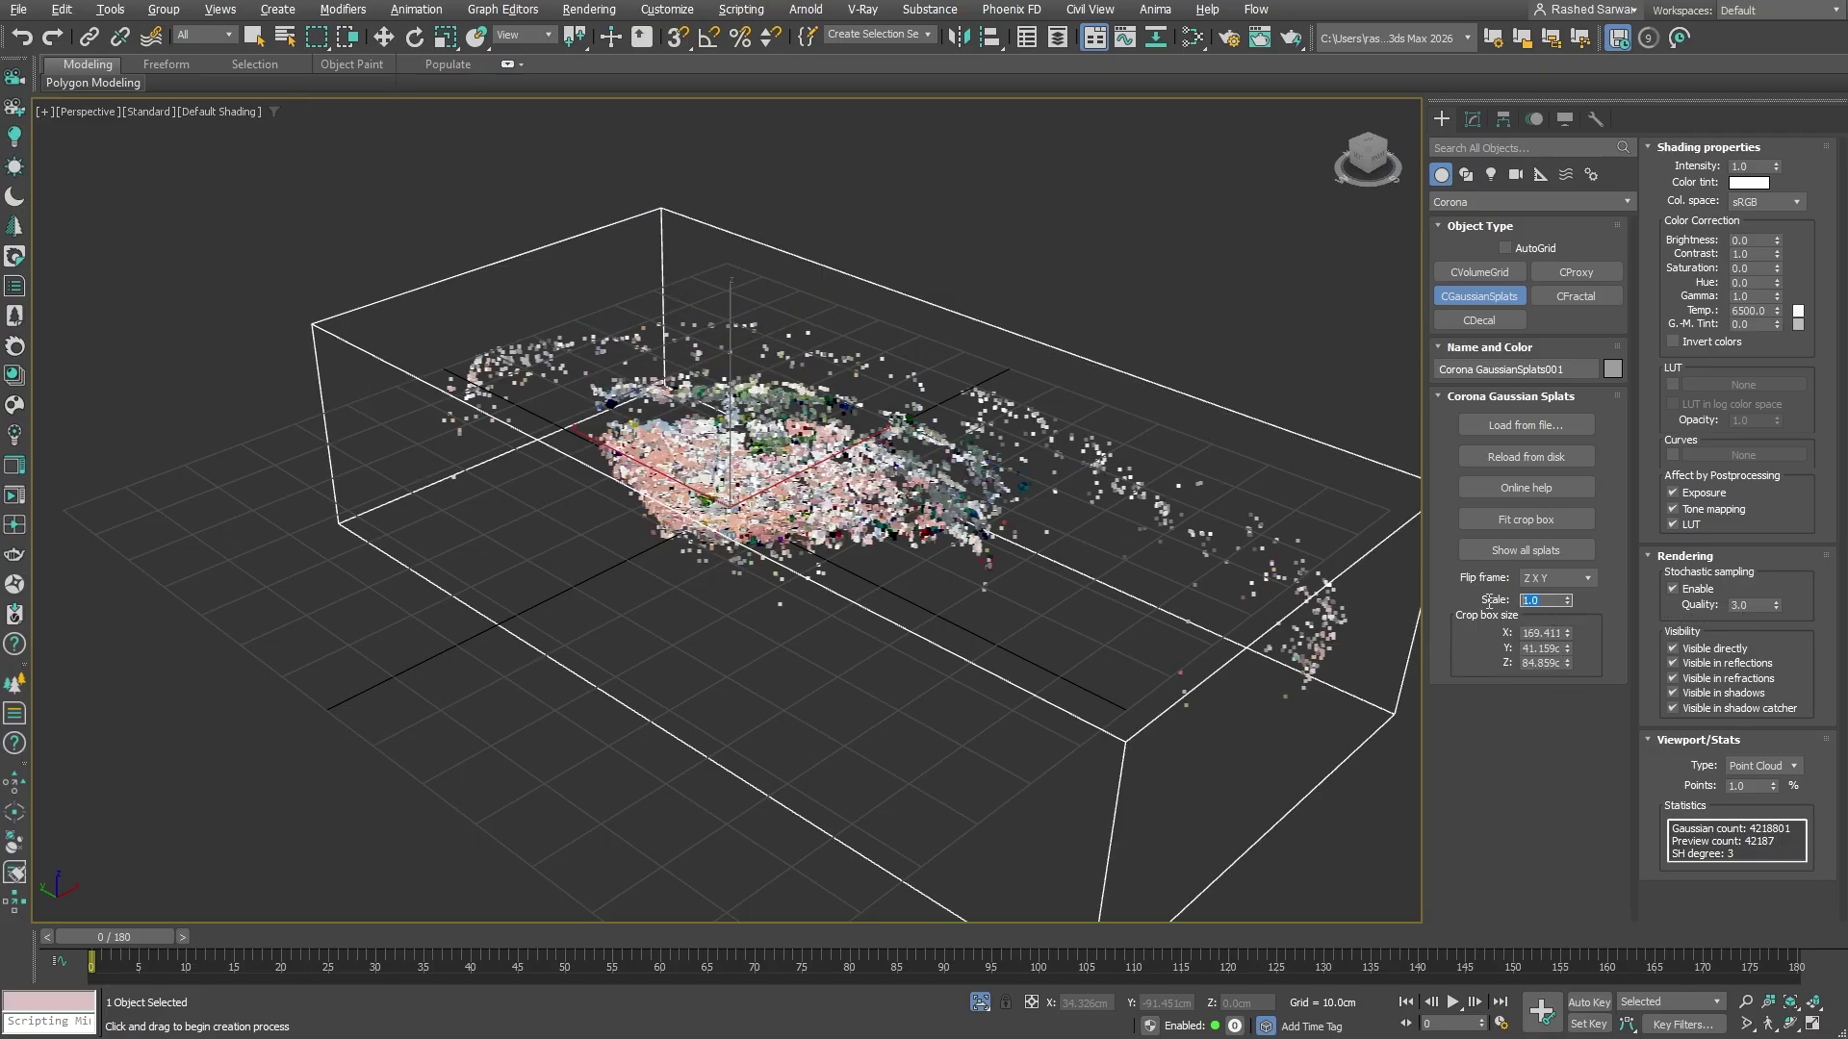
double_click(1544, 601)
type("2000")
key("Return")
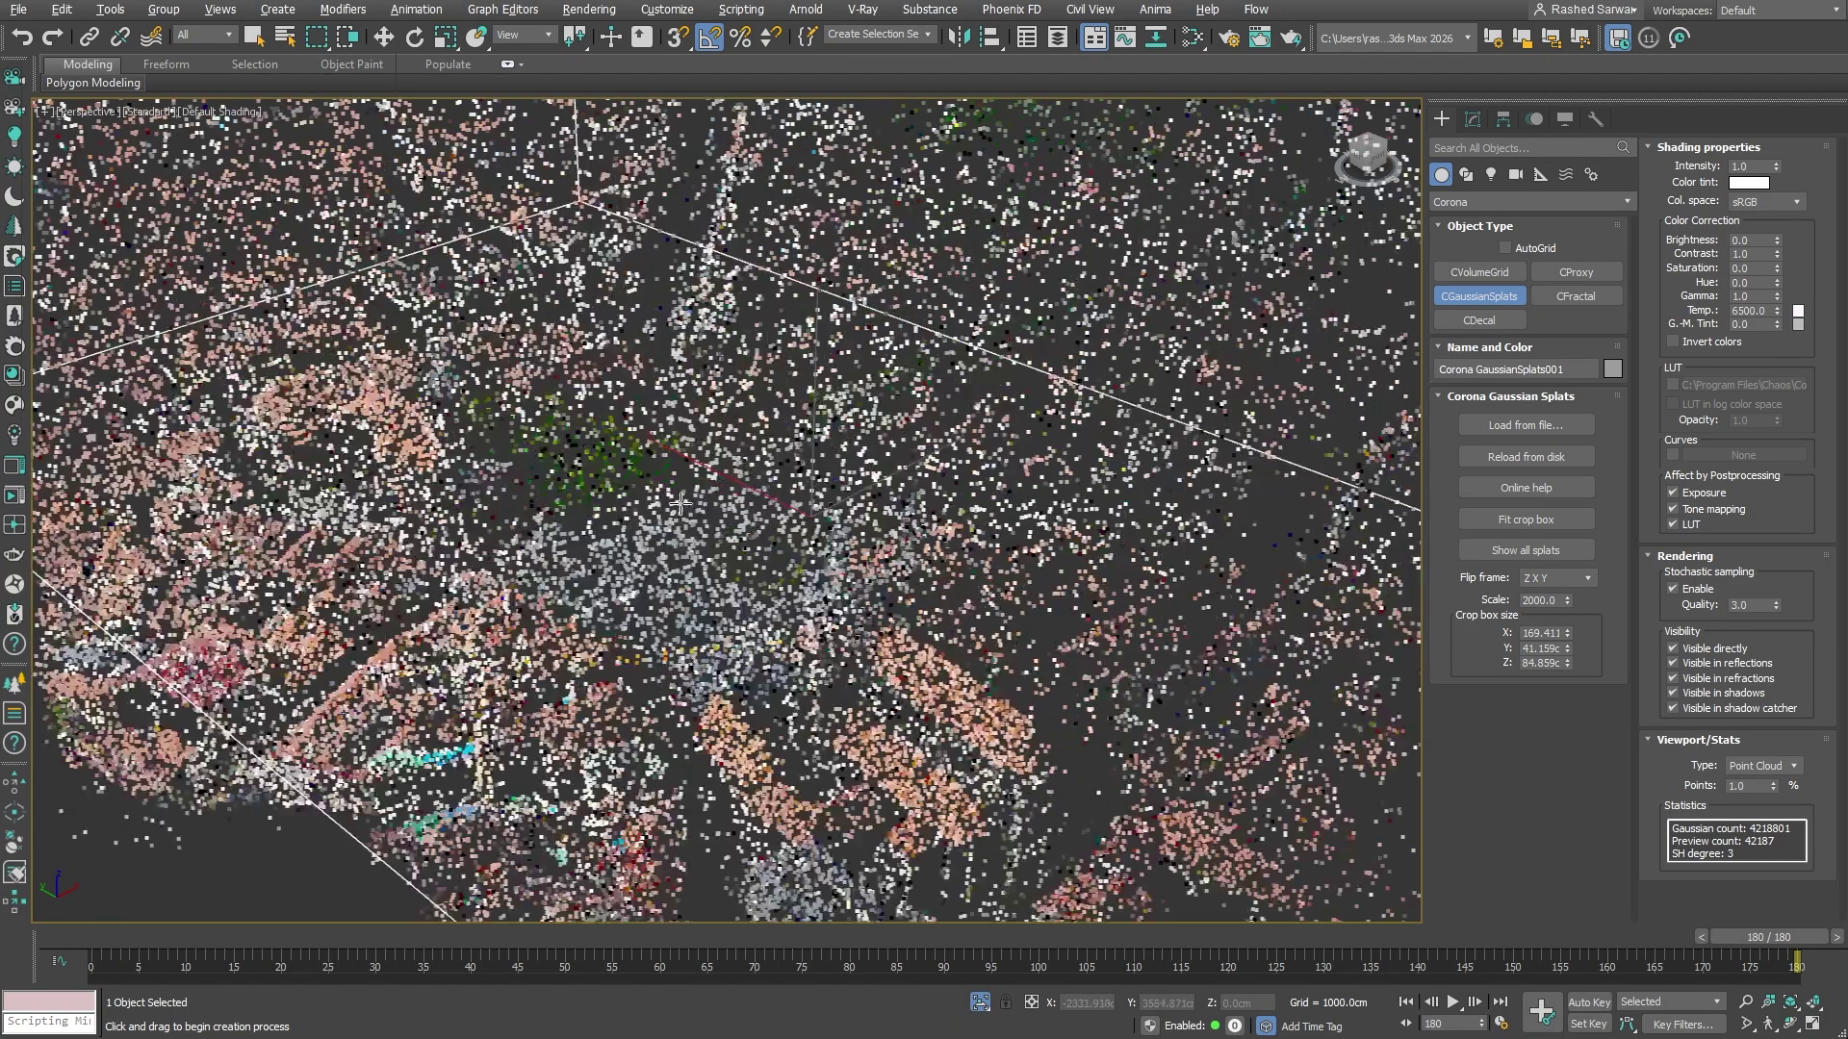
scroll(680, 501, "up", 3)
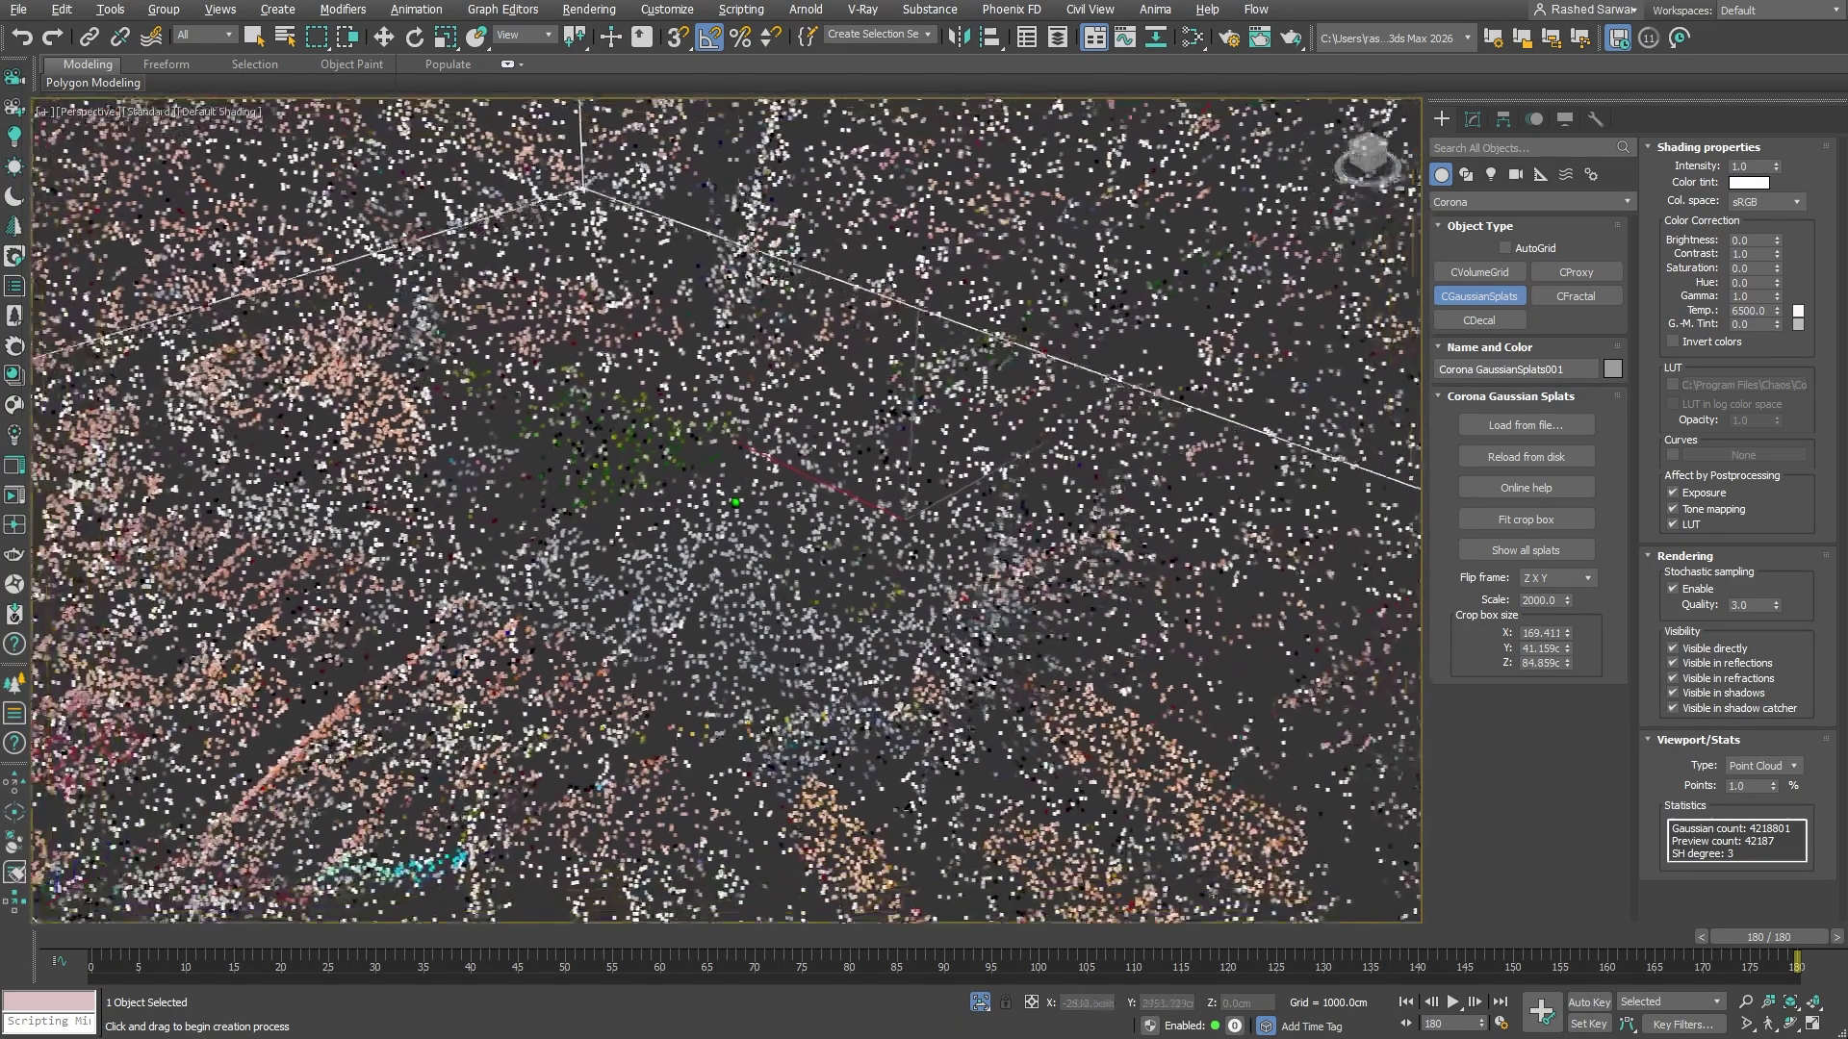
double_click(1741, 786)
type("10")
key("Return")
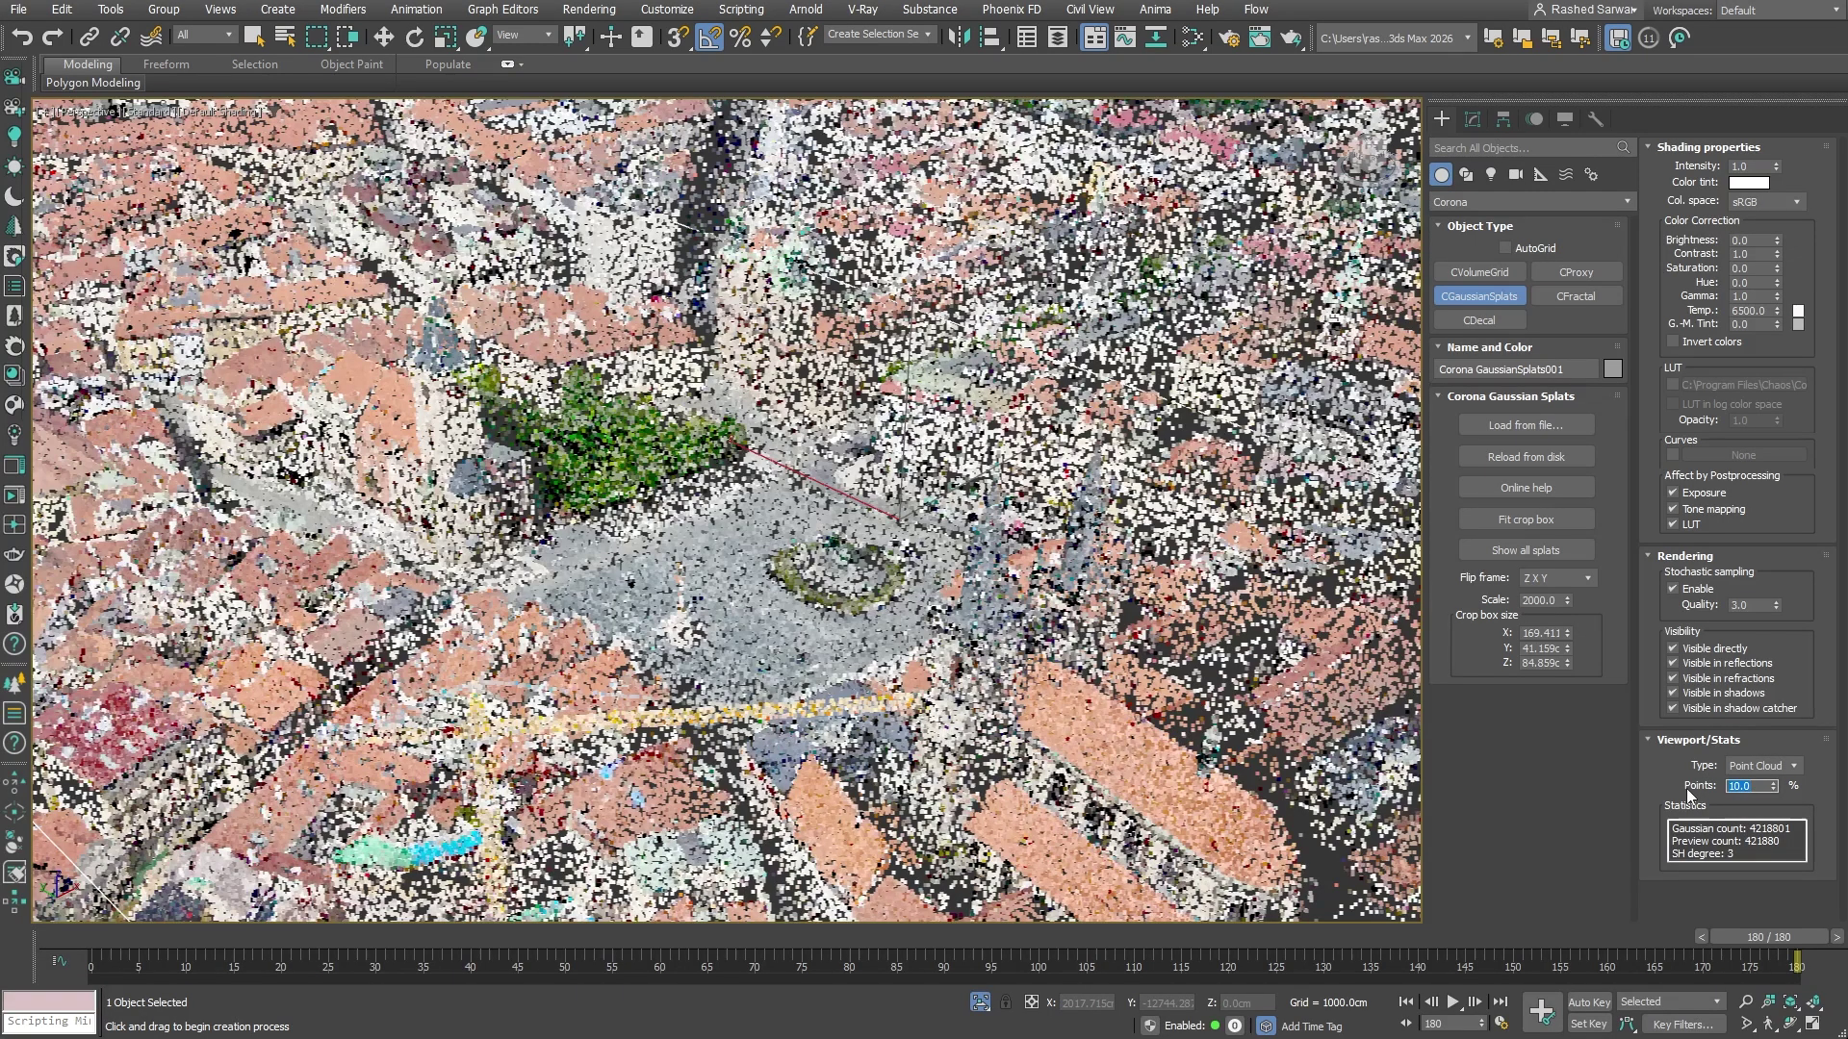
Step: Start an interactive Corona render and toggle off ACES tone mapping in the Post settings
left_click(12, 499)
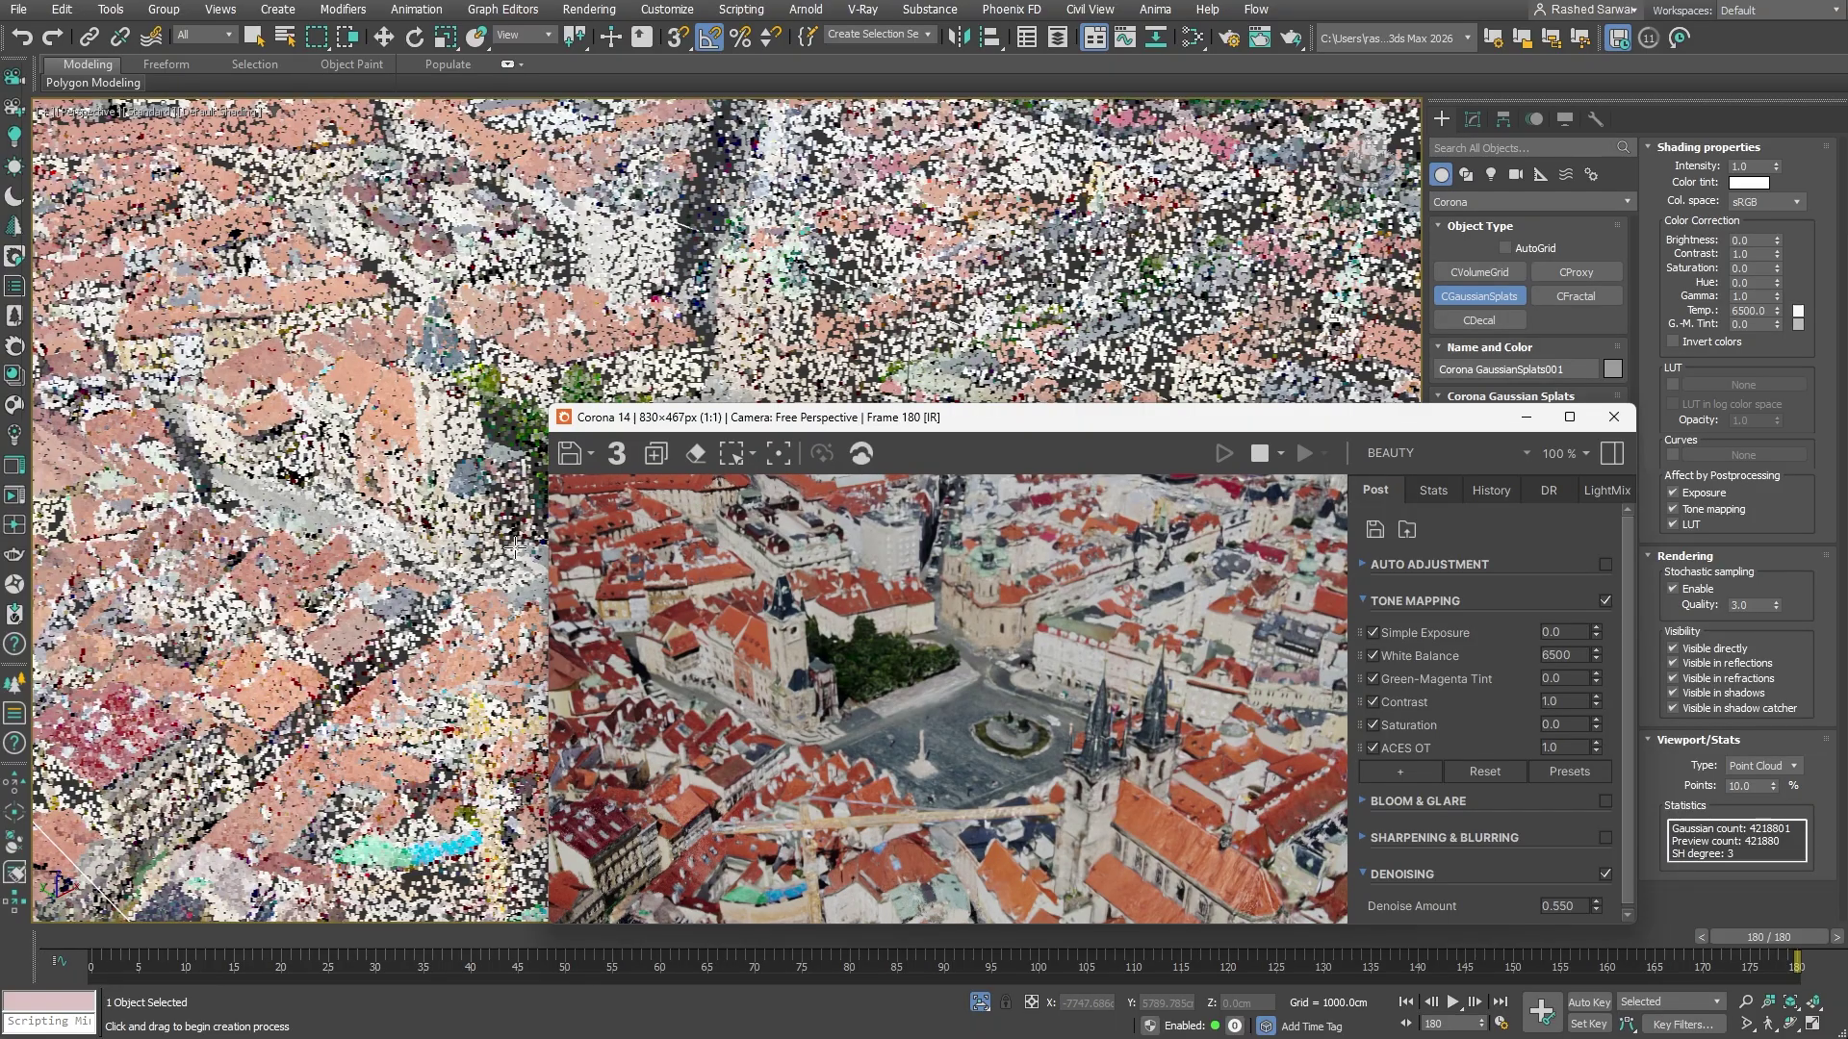
scroll(515, 549, "up", 5)
scroll(481, 587, "up", 3)
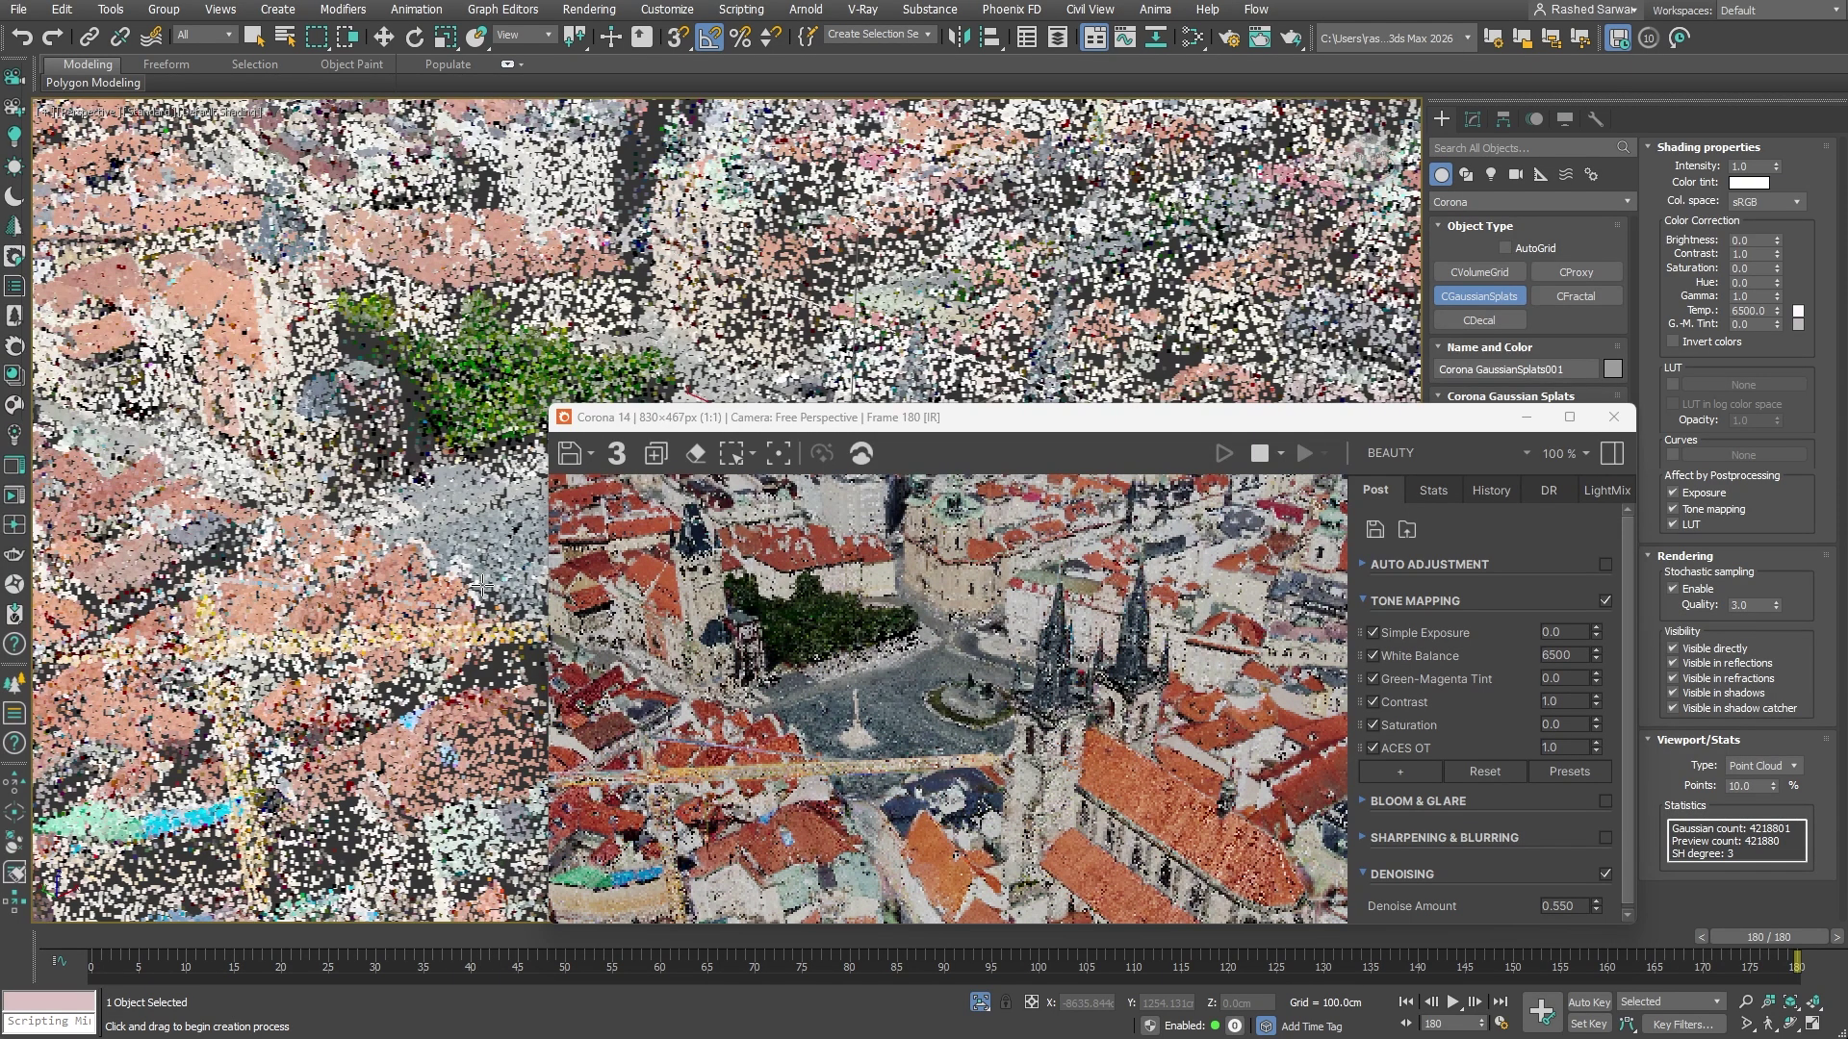
left_click(1373, 749)
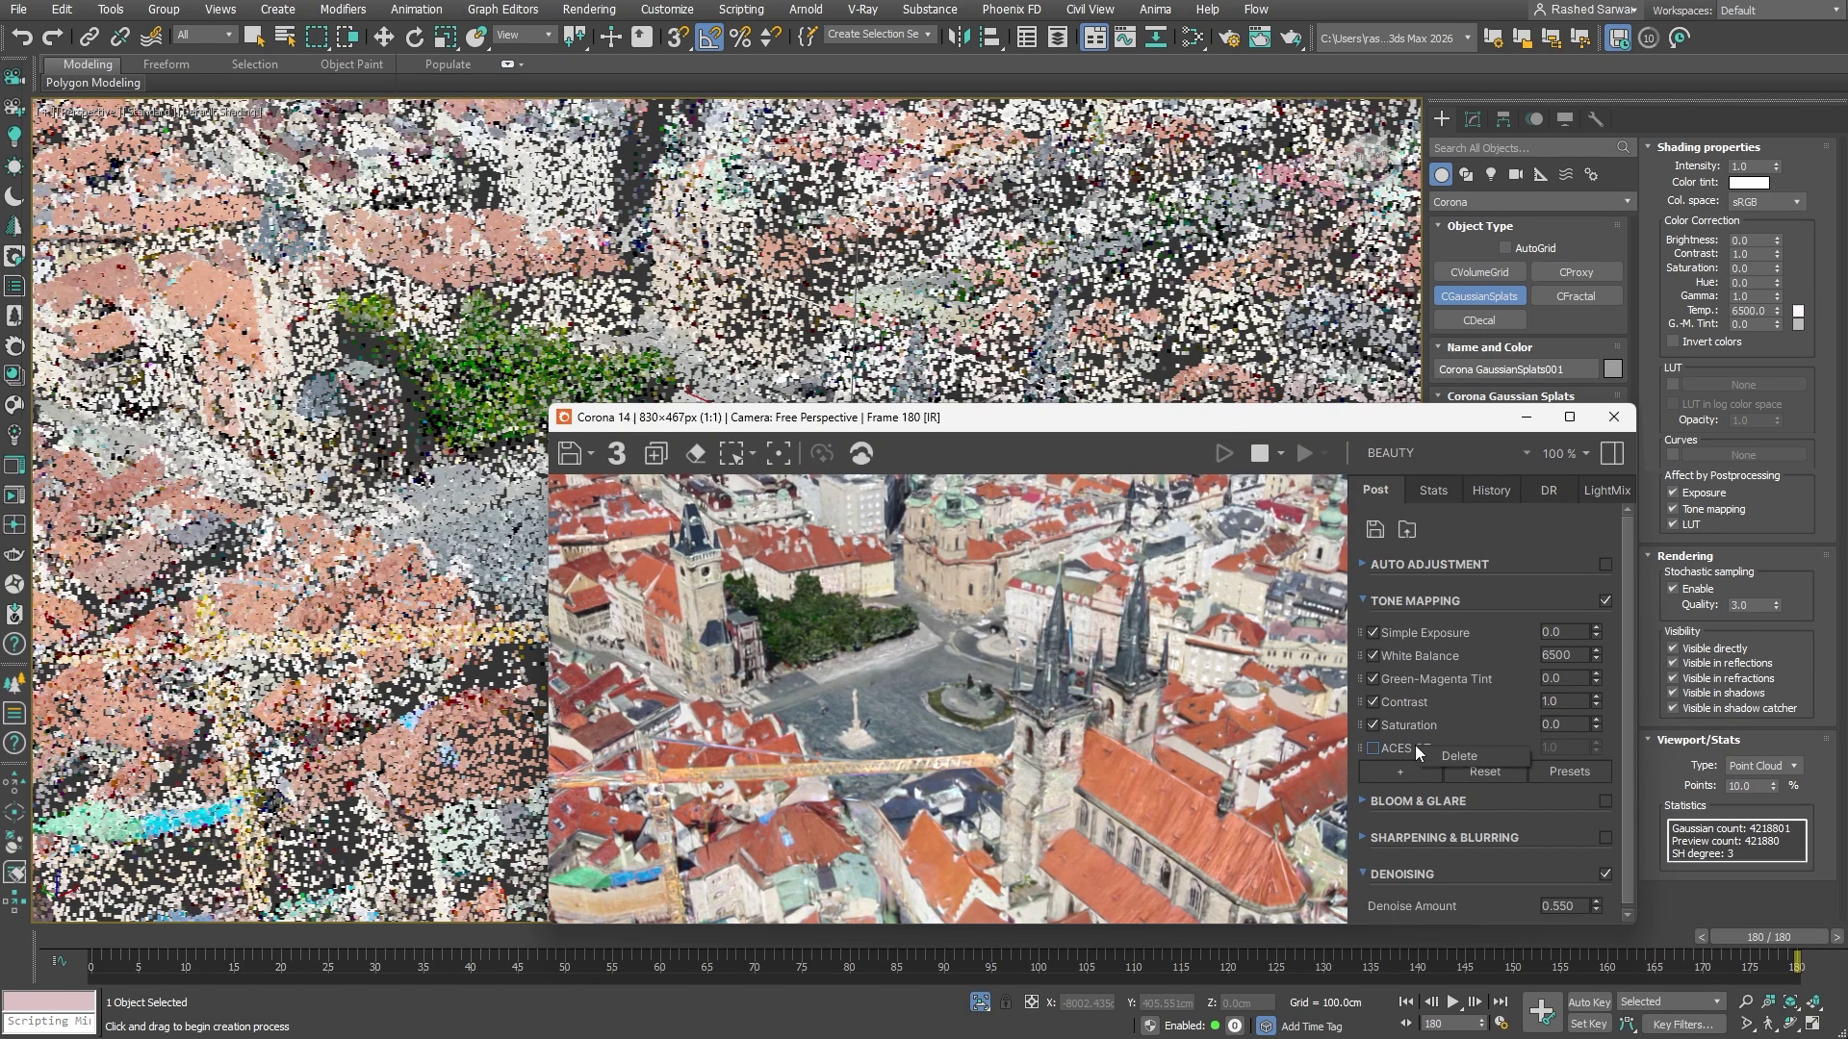
Step: Delete the ACES OT operator from tone mapping and close the render window
right_click(1415, 747)
left_click(1442, 754)
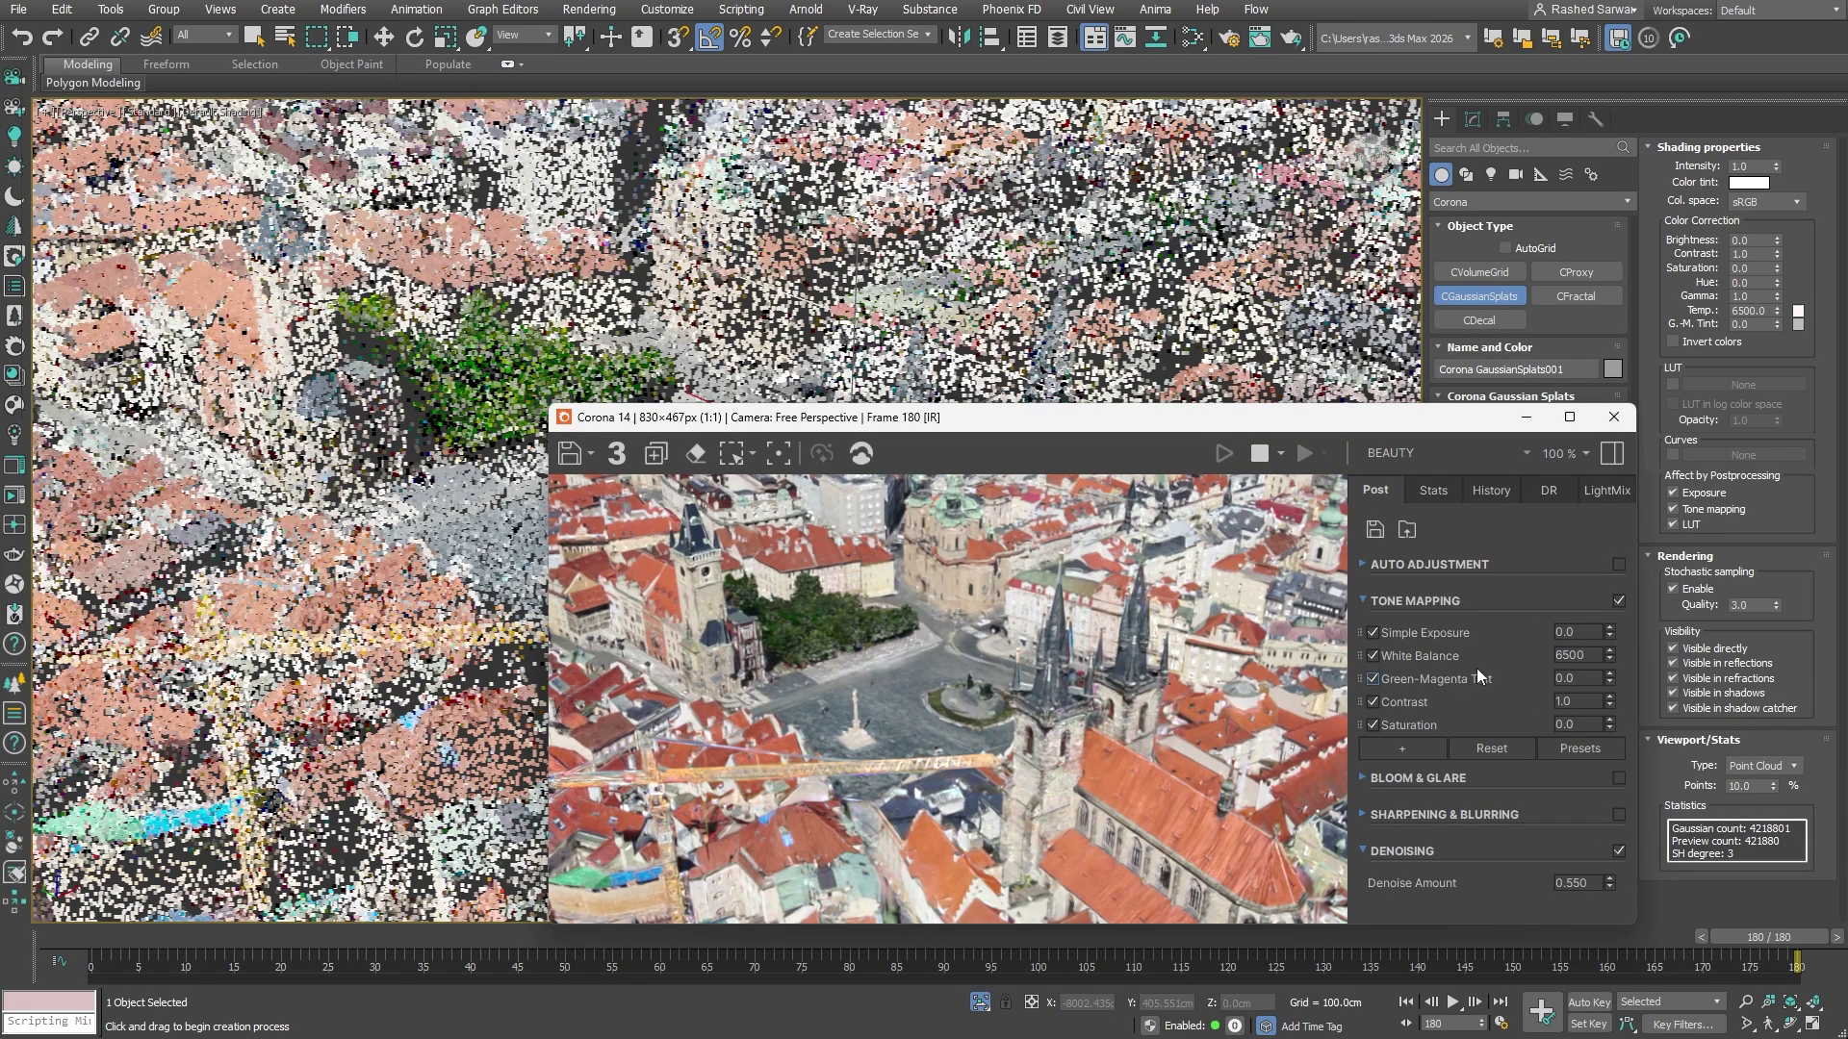
left_click(1614, 418)
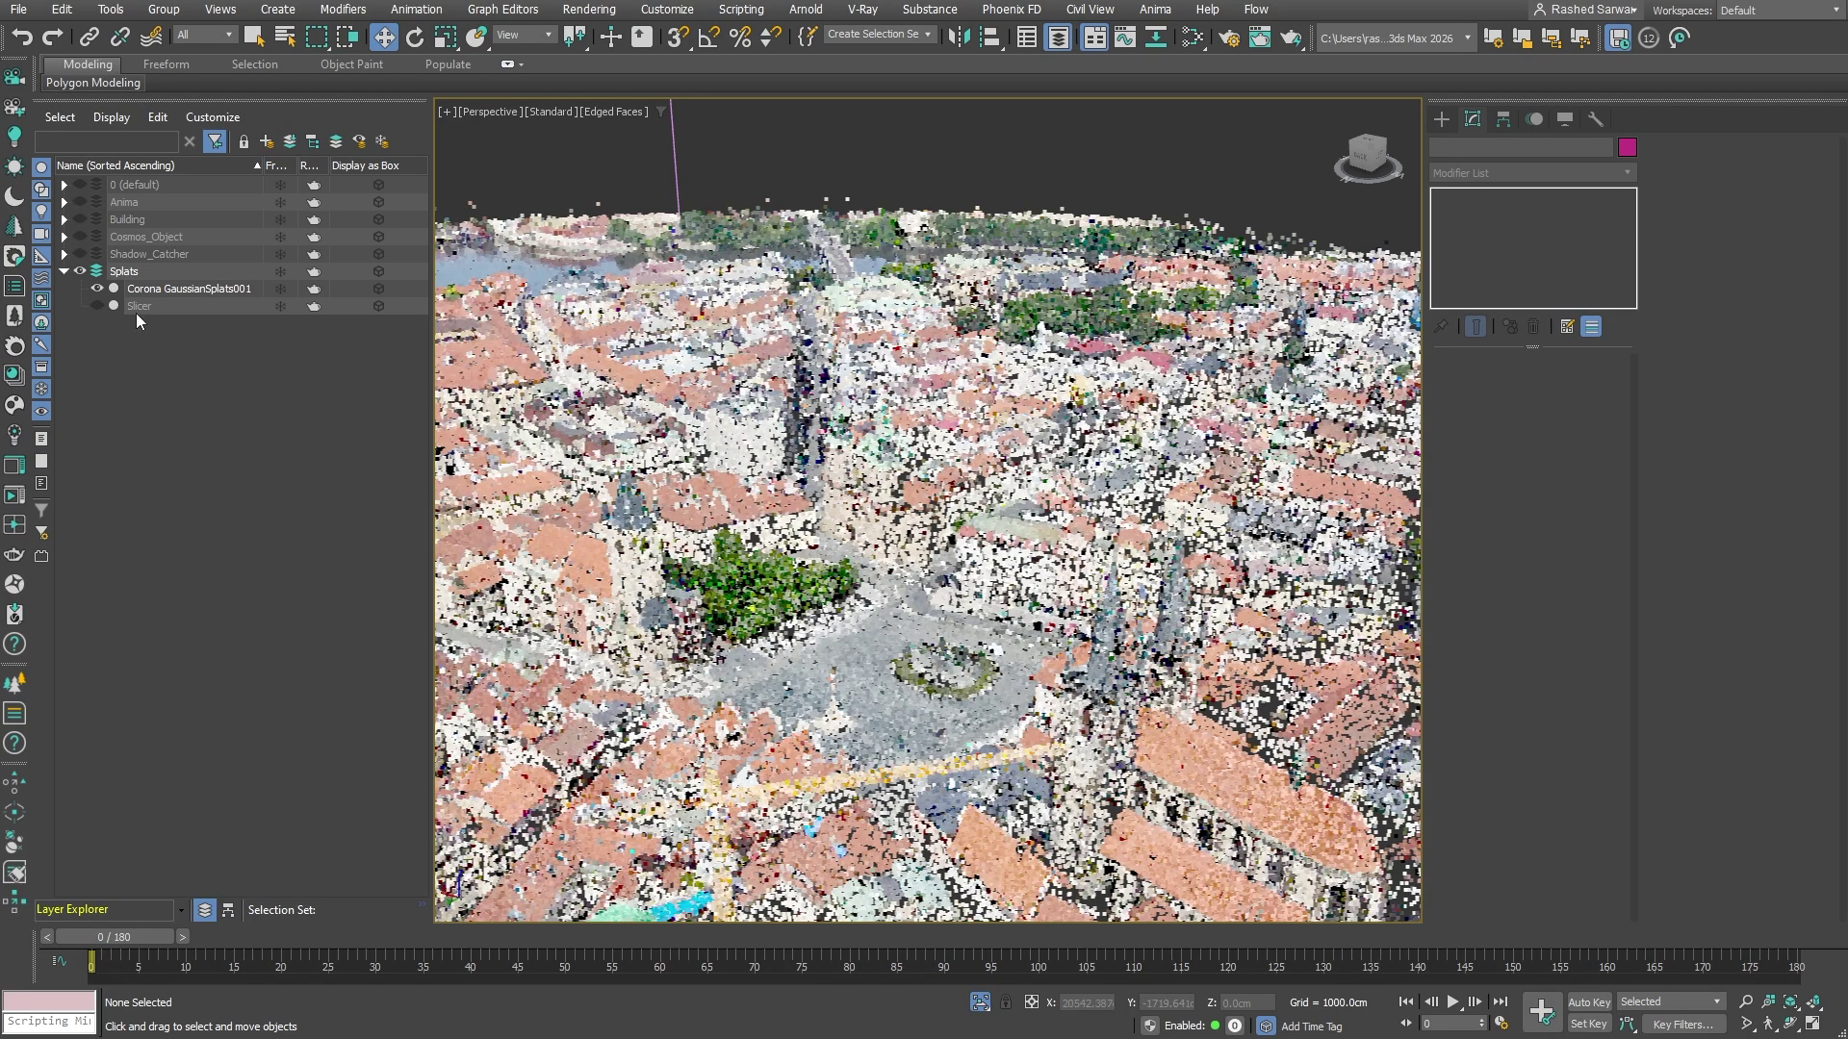
Step: Unhide and select the Slicer box, then add a CoronaSlicerMtl in the Slate Material Editor
left_click(97, 305)
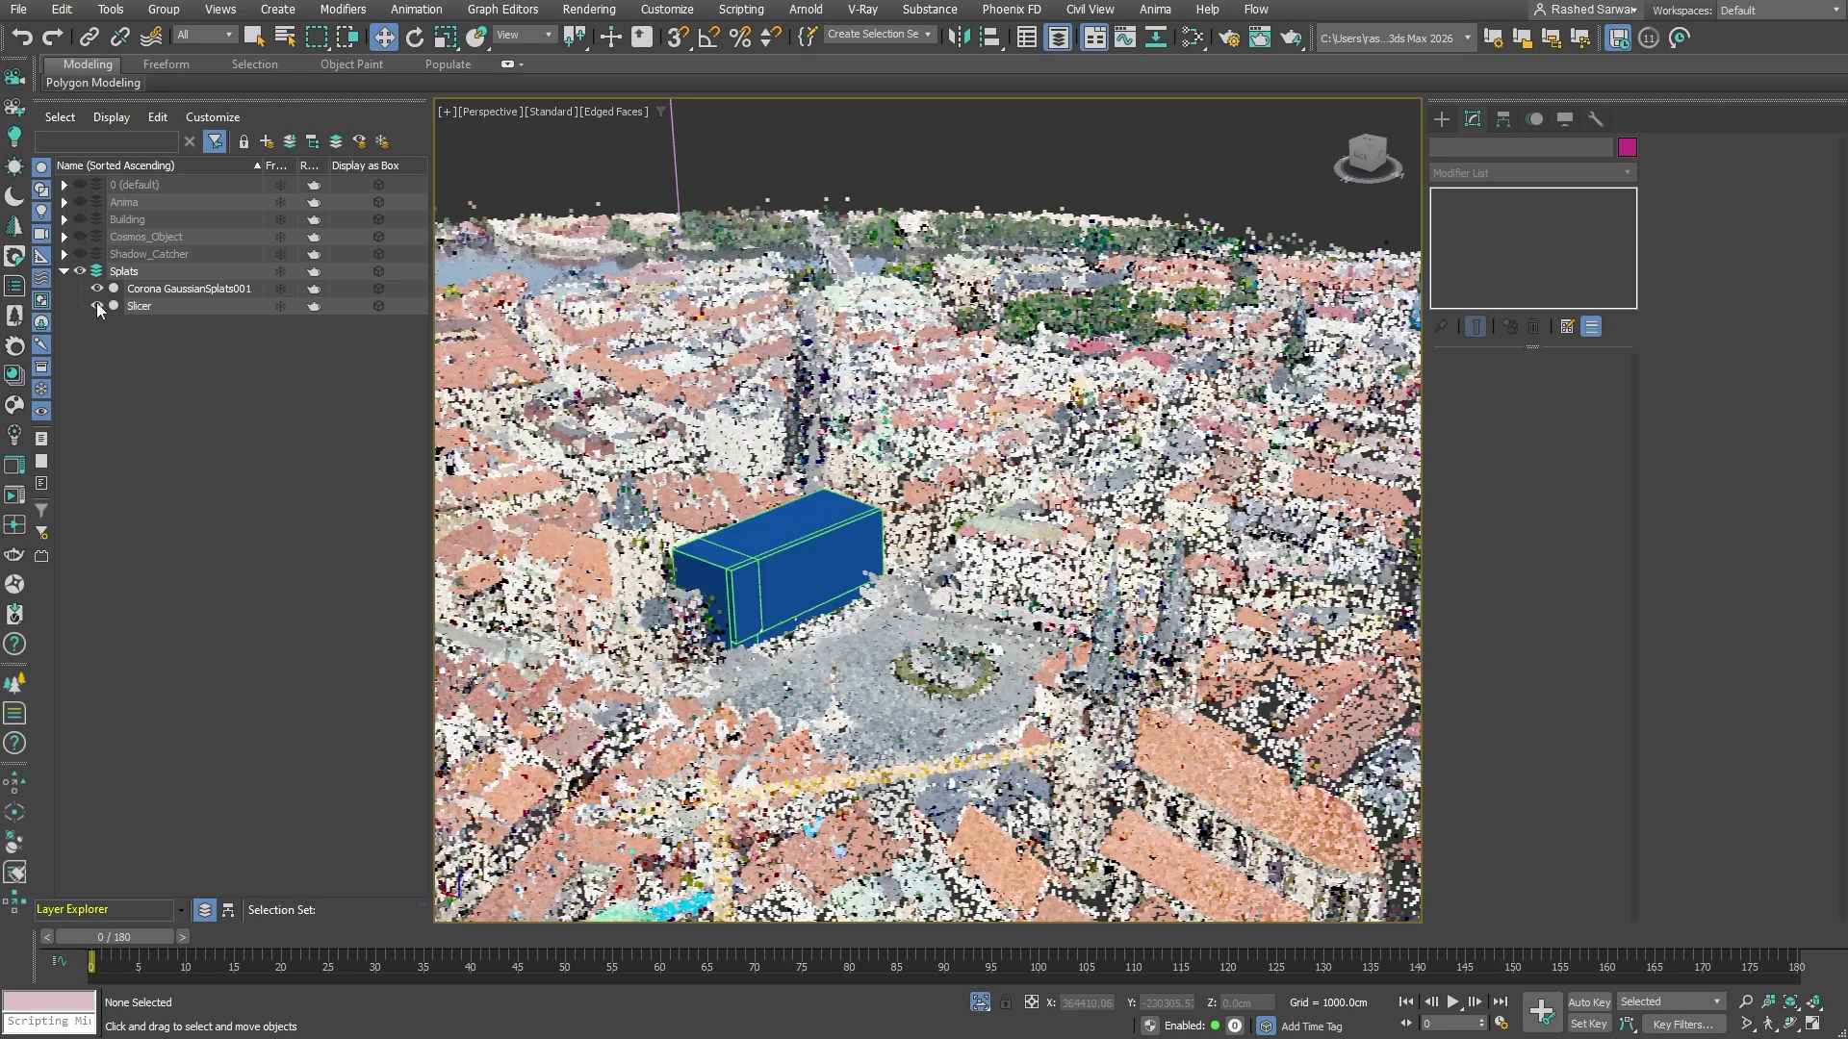
left_click(168, 309)
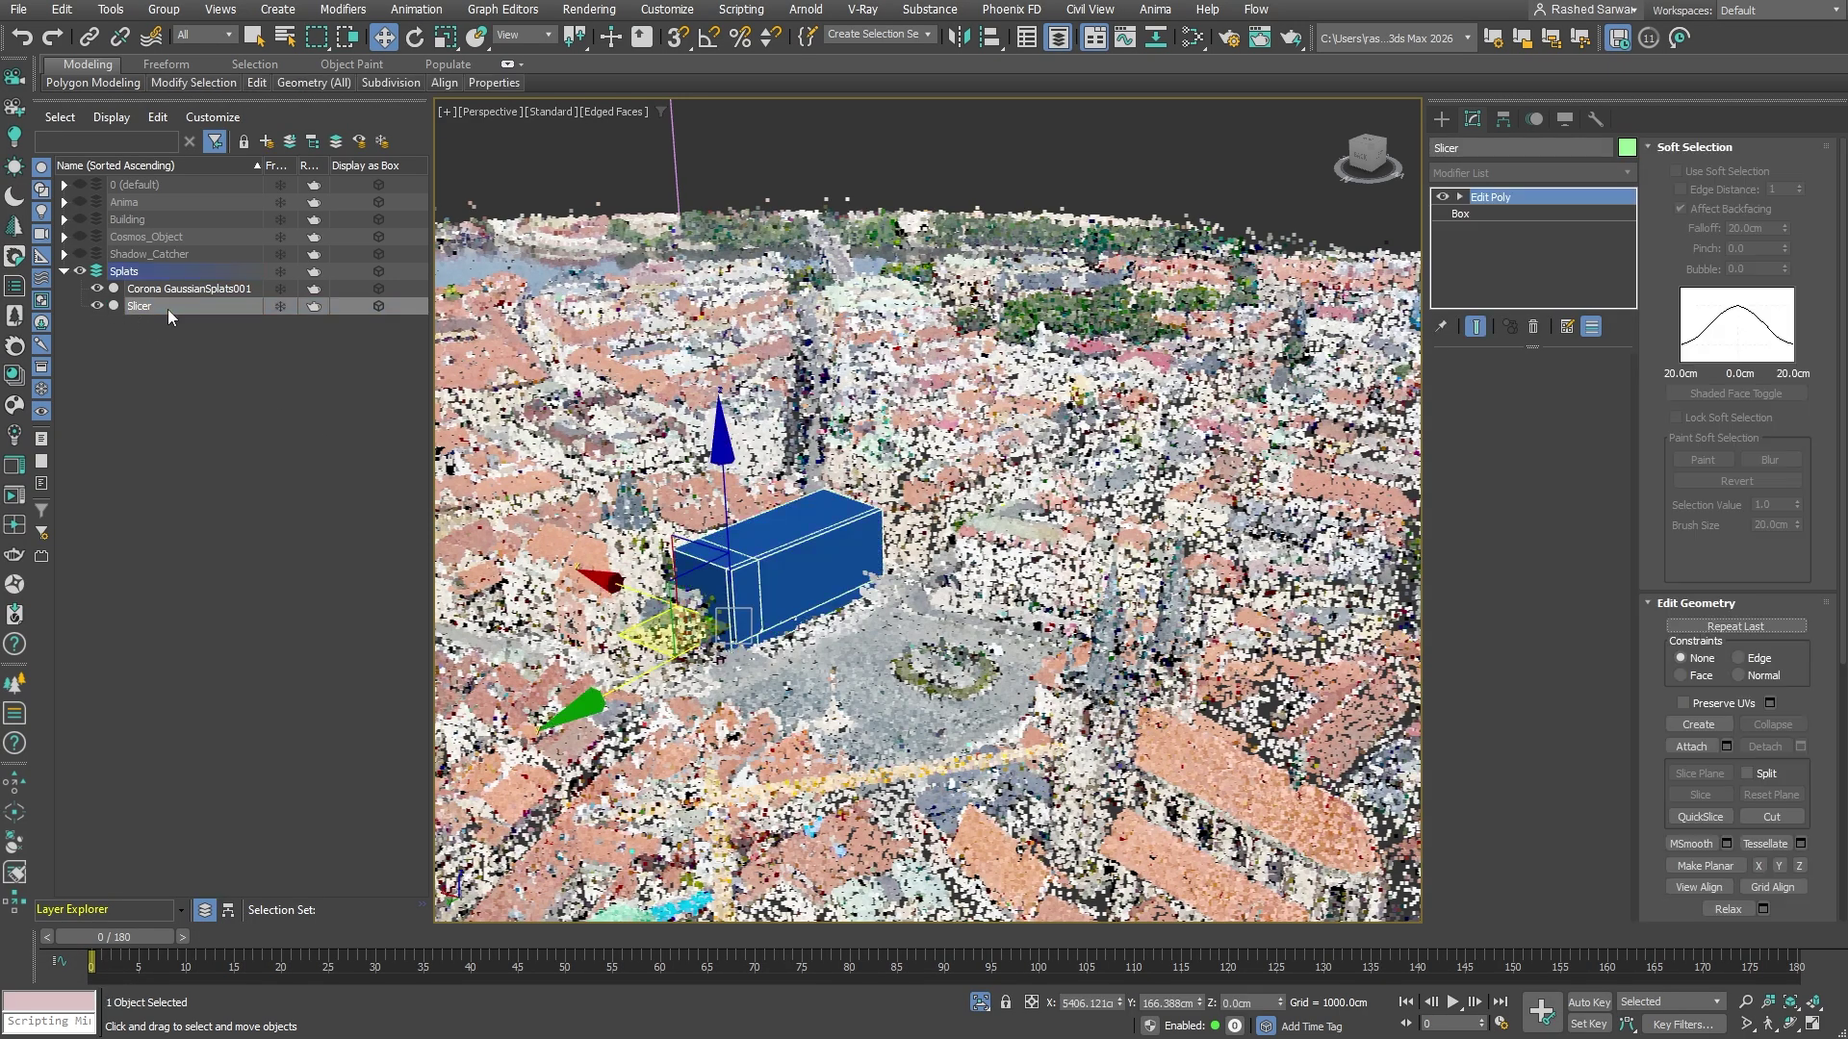
key("m")
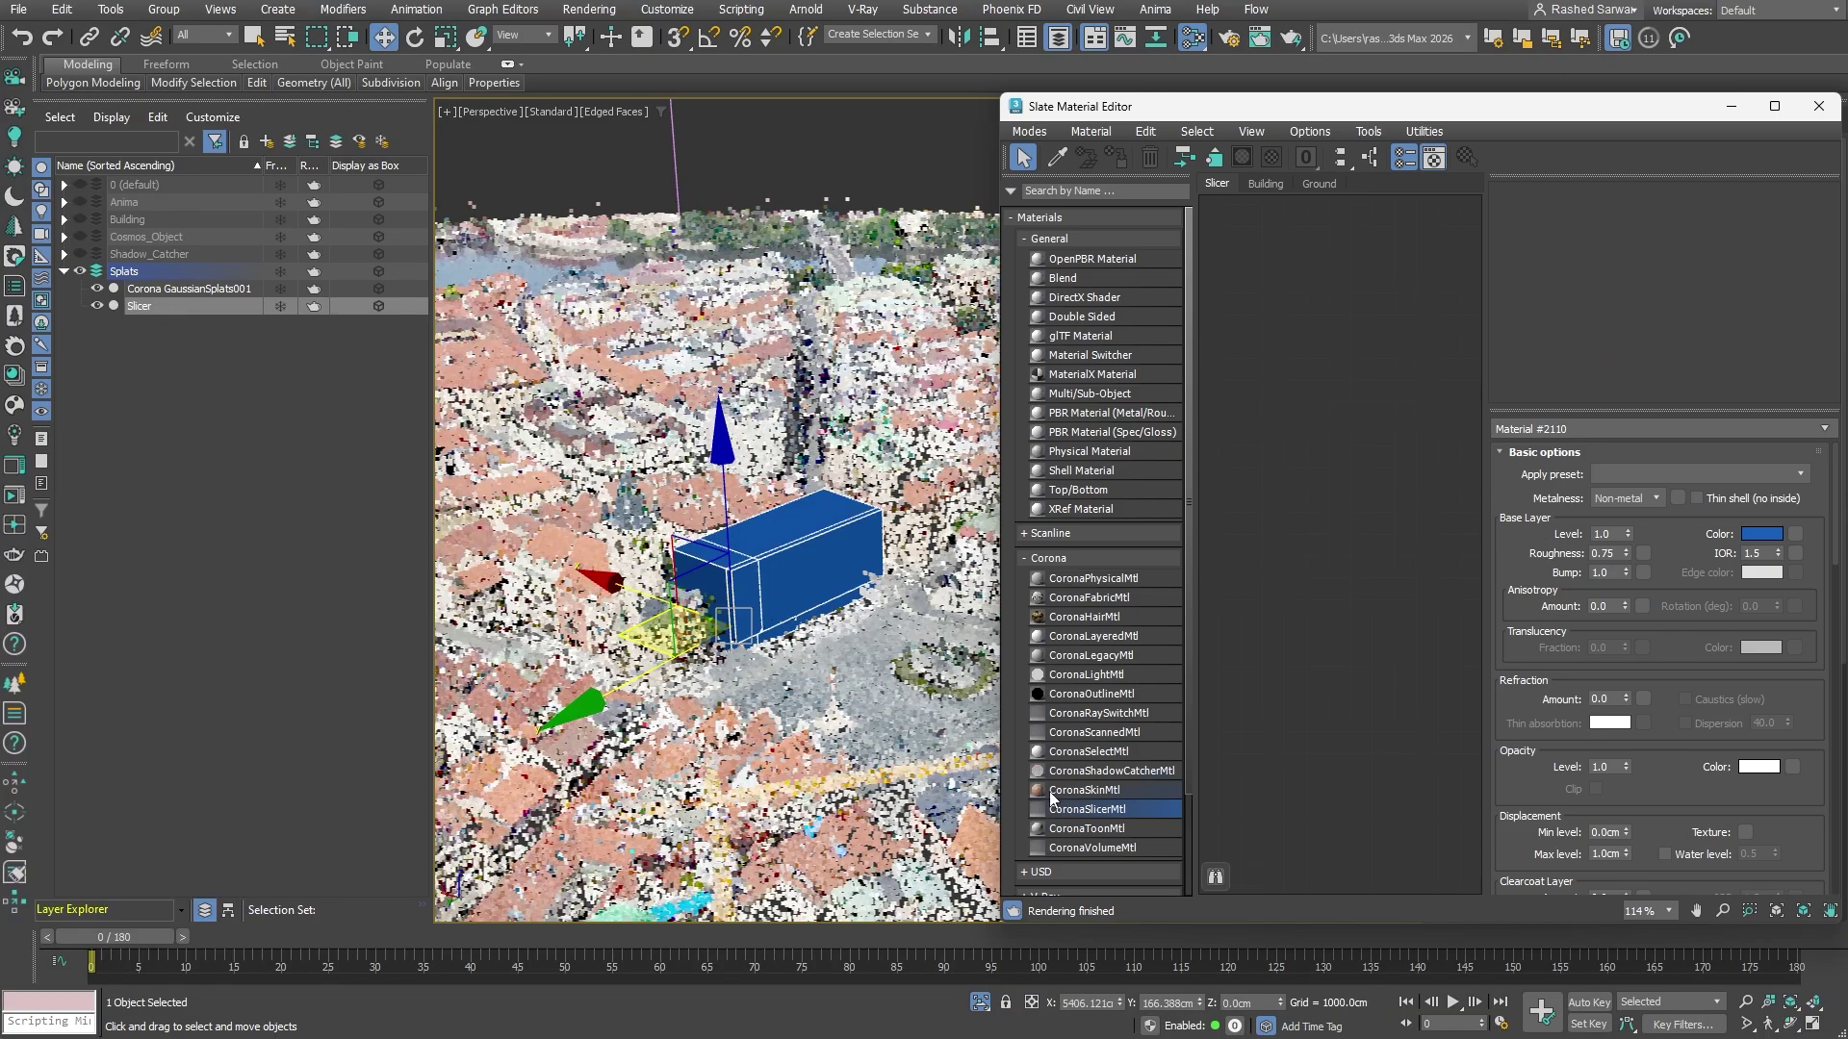
left_click_drag(1066, 811, 1328, 398)
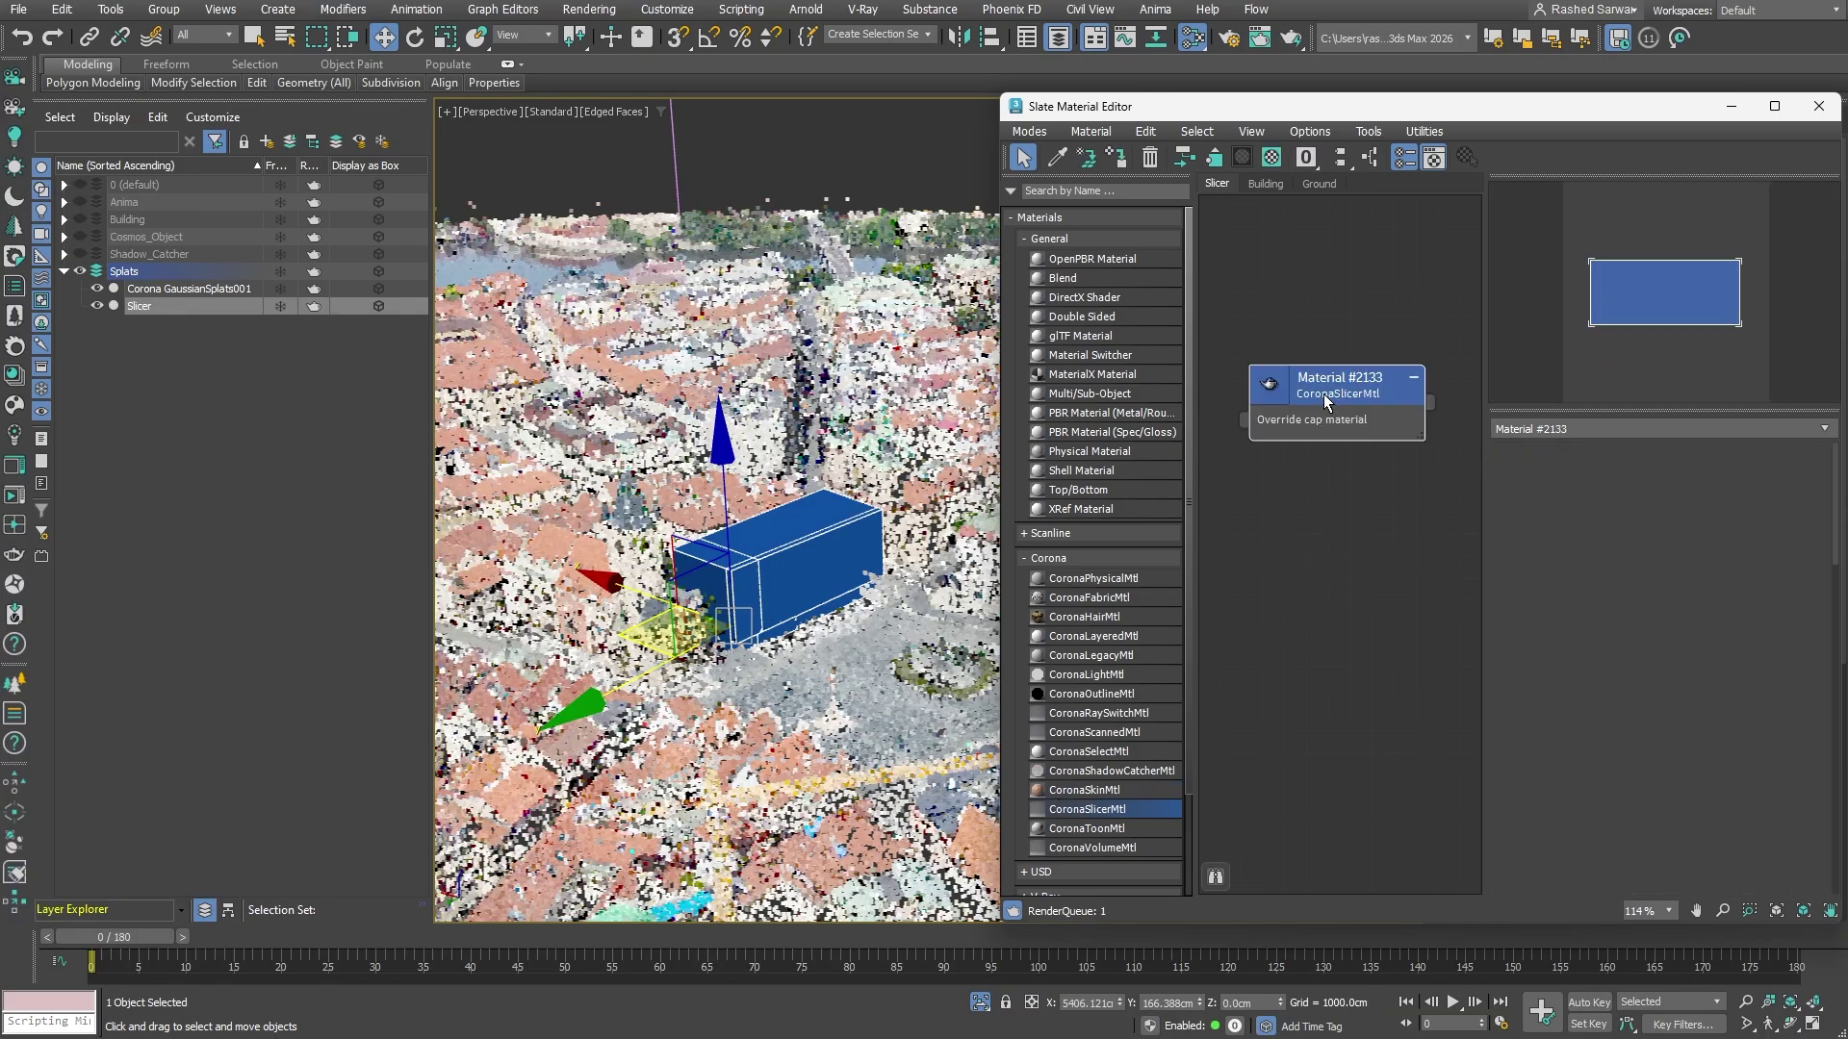
Step: Set the slicer material to include only Corona GaussianSplats001
left_click(1692, 520)
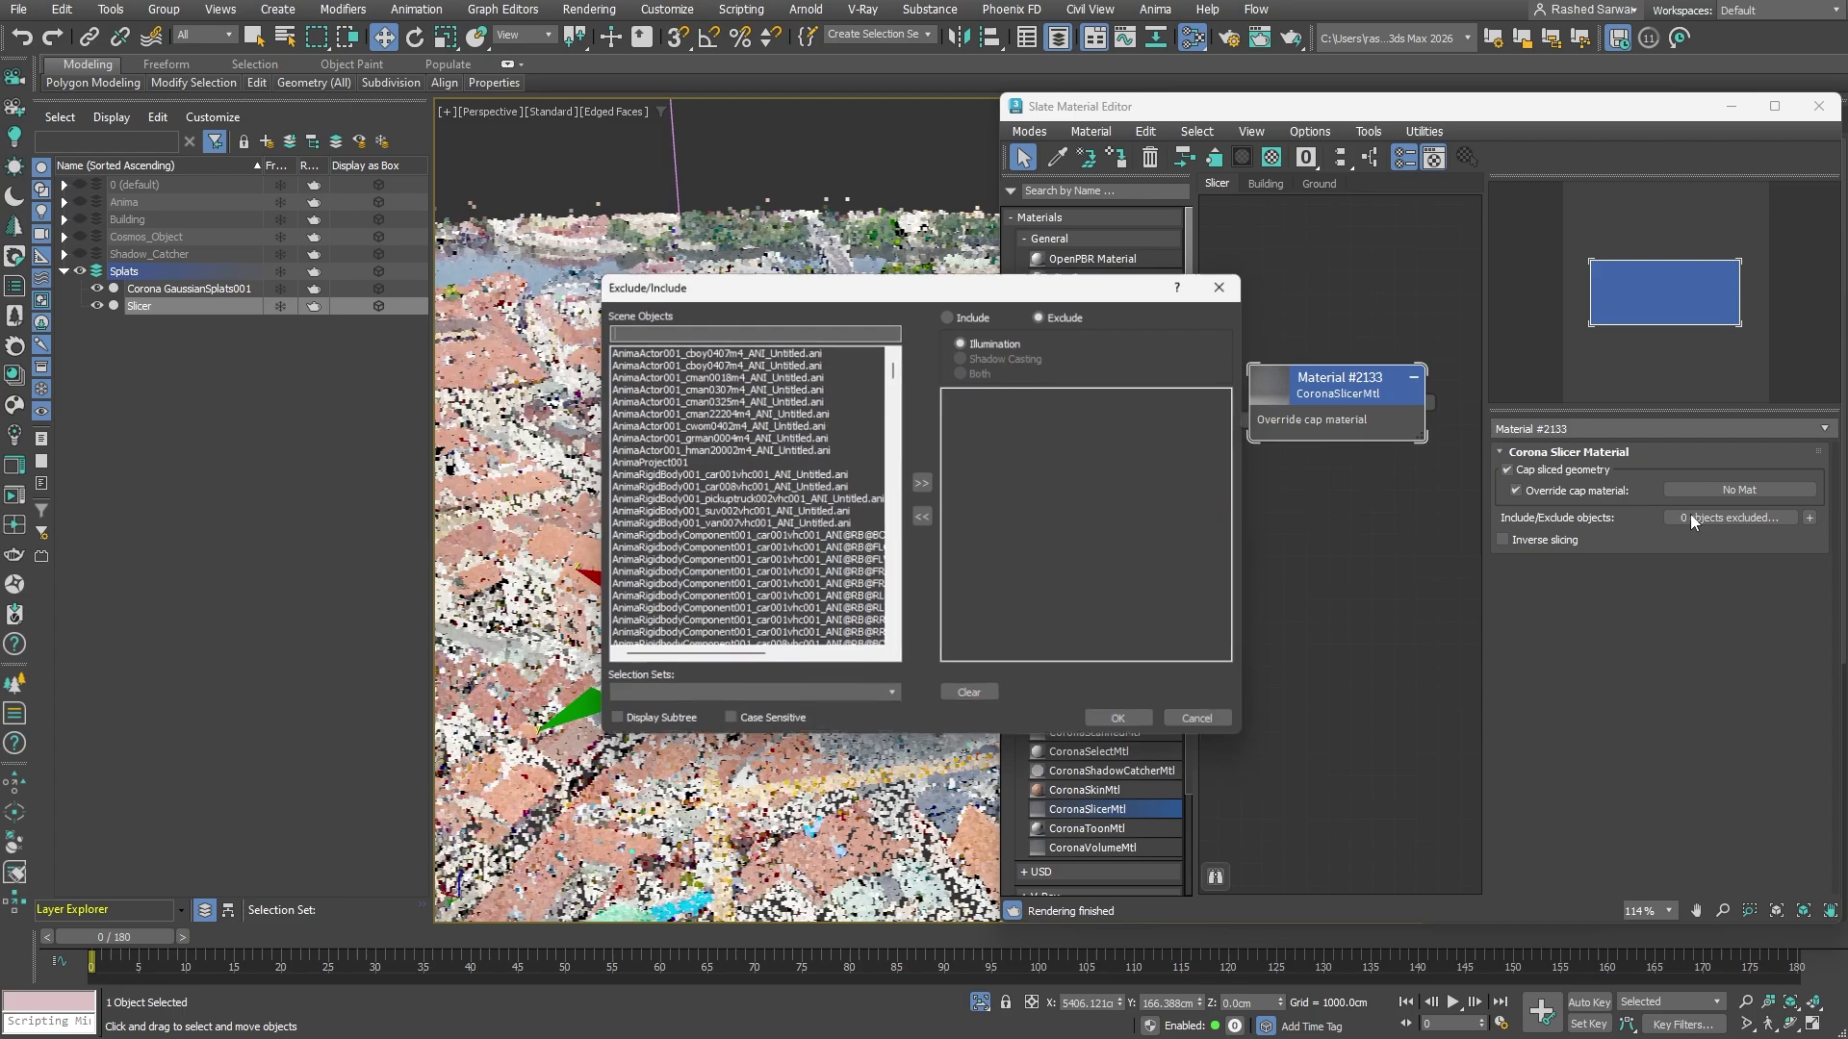
left_click(950, 313)
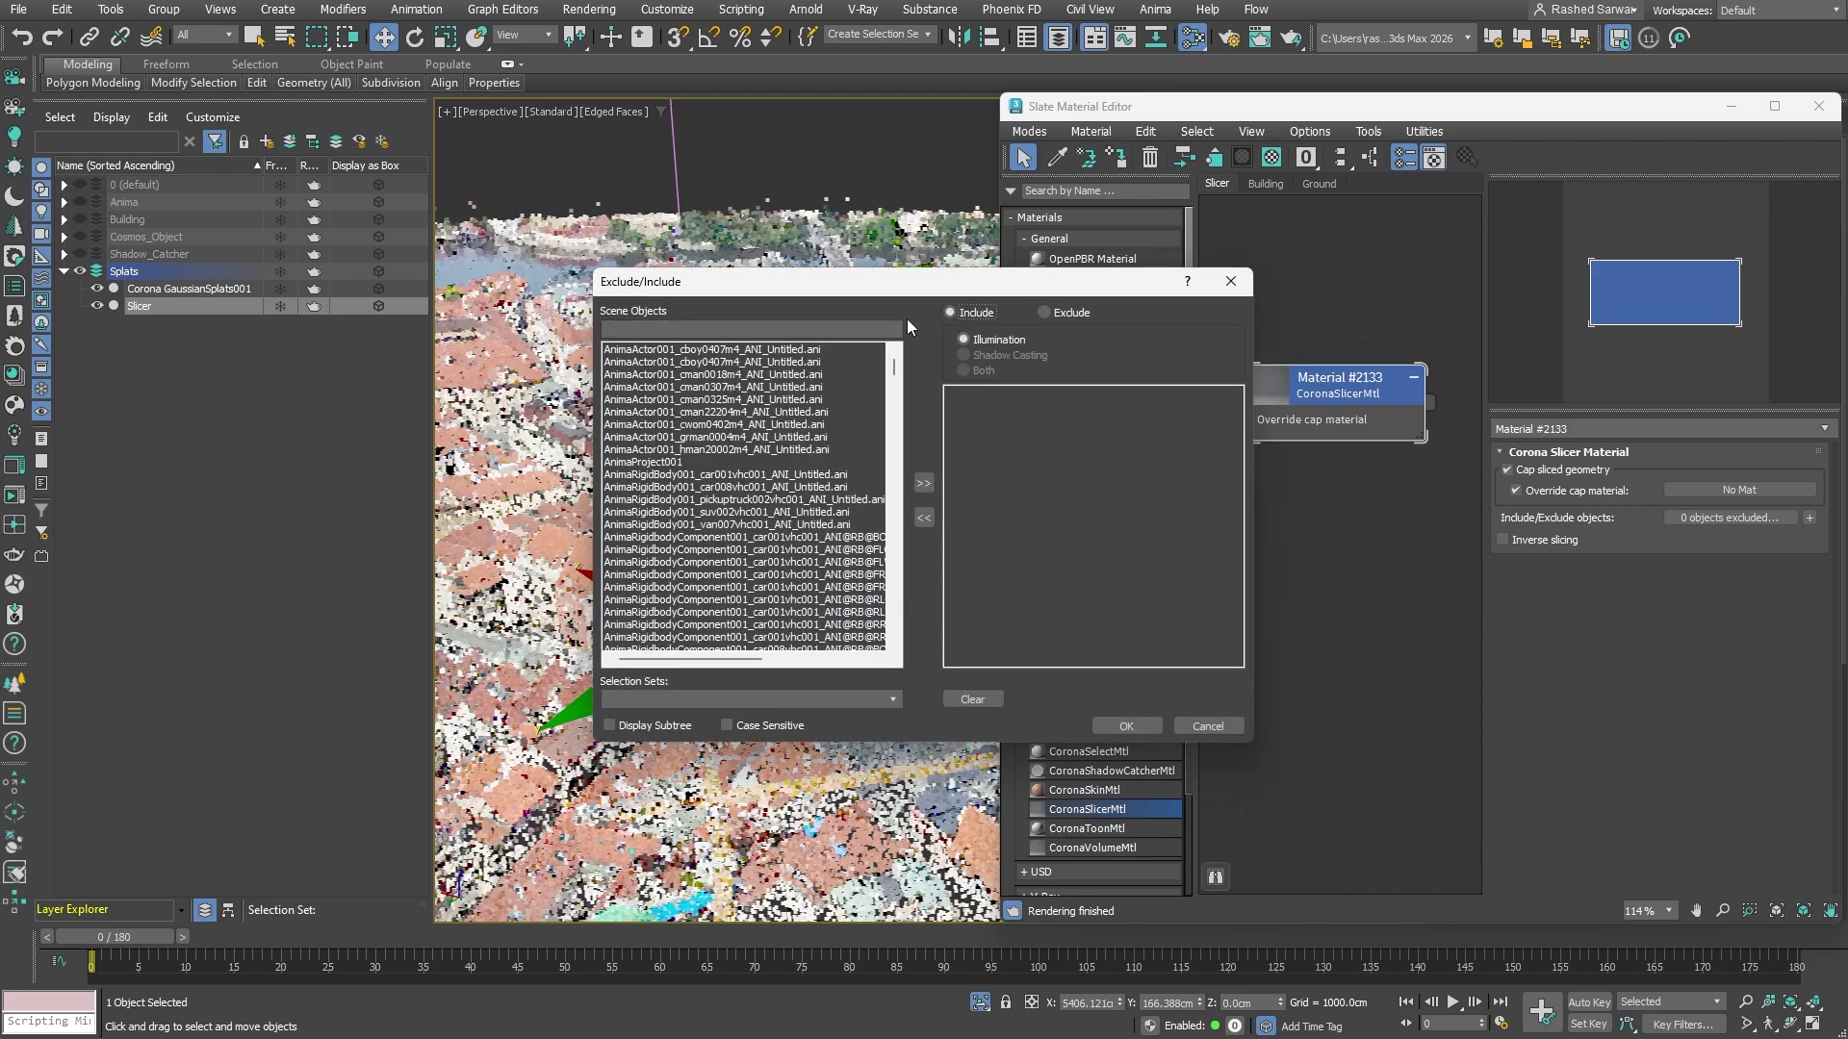
left_click(866, 329)
type("corona")
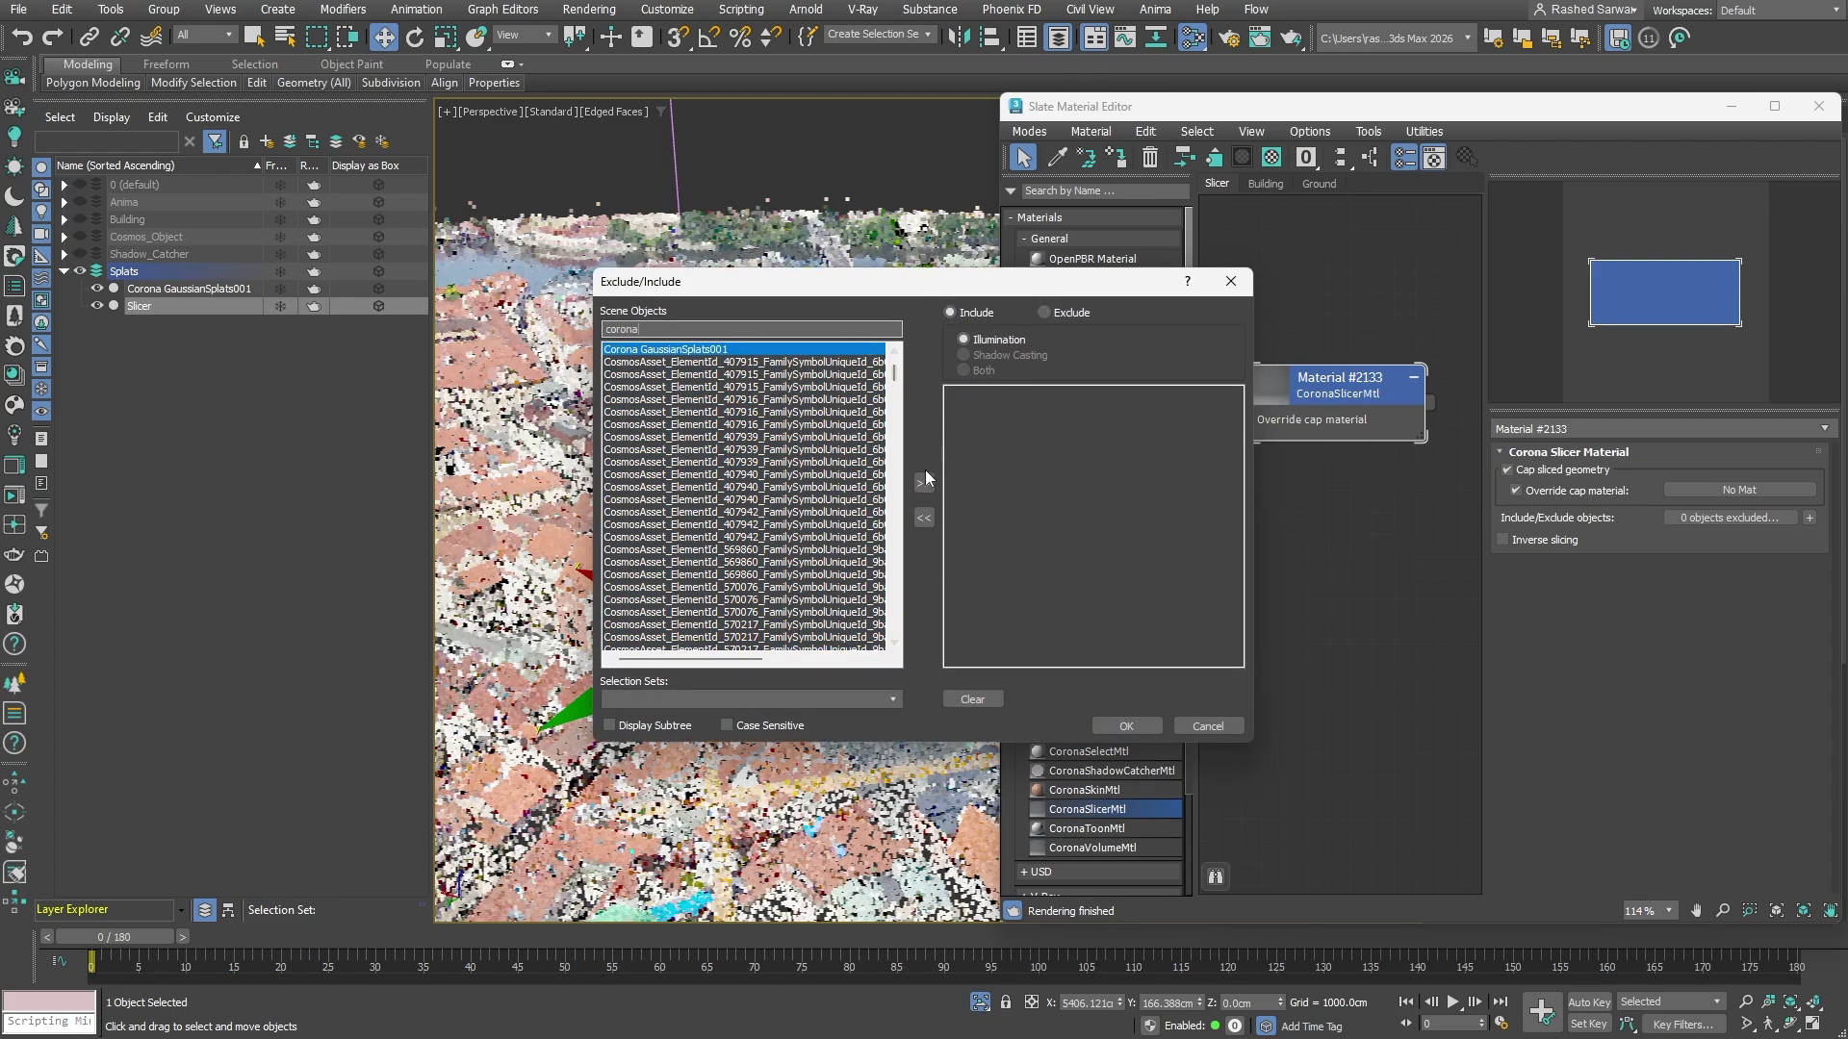
left_click(924, 483)
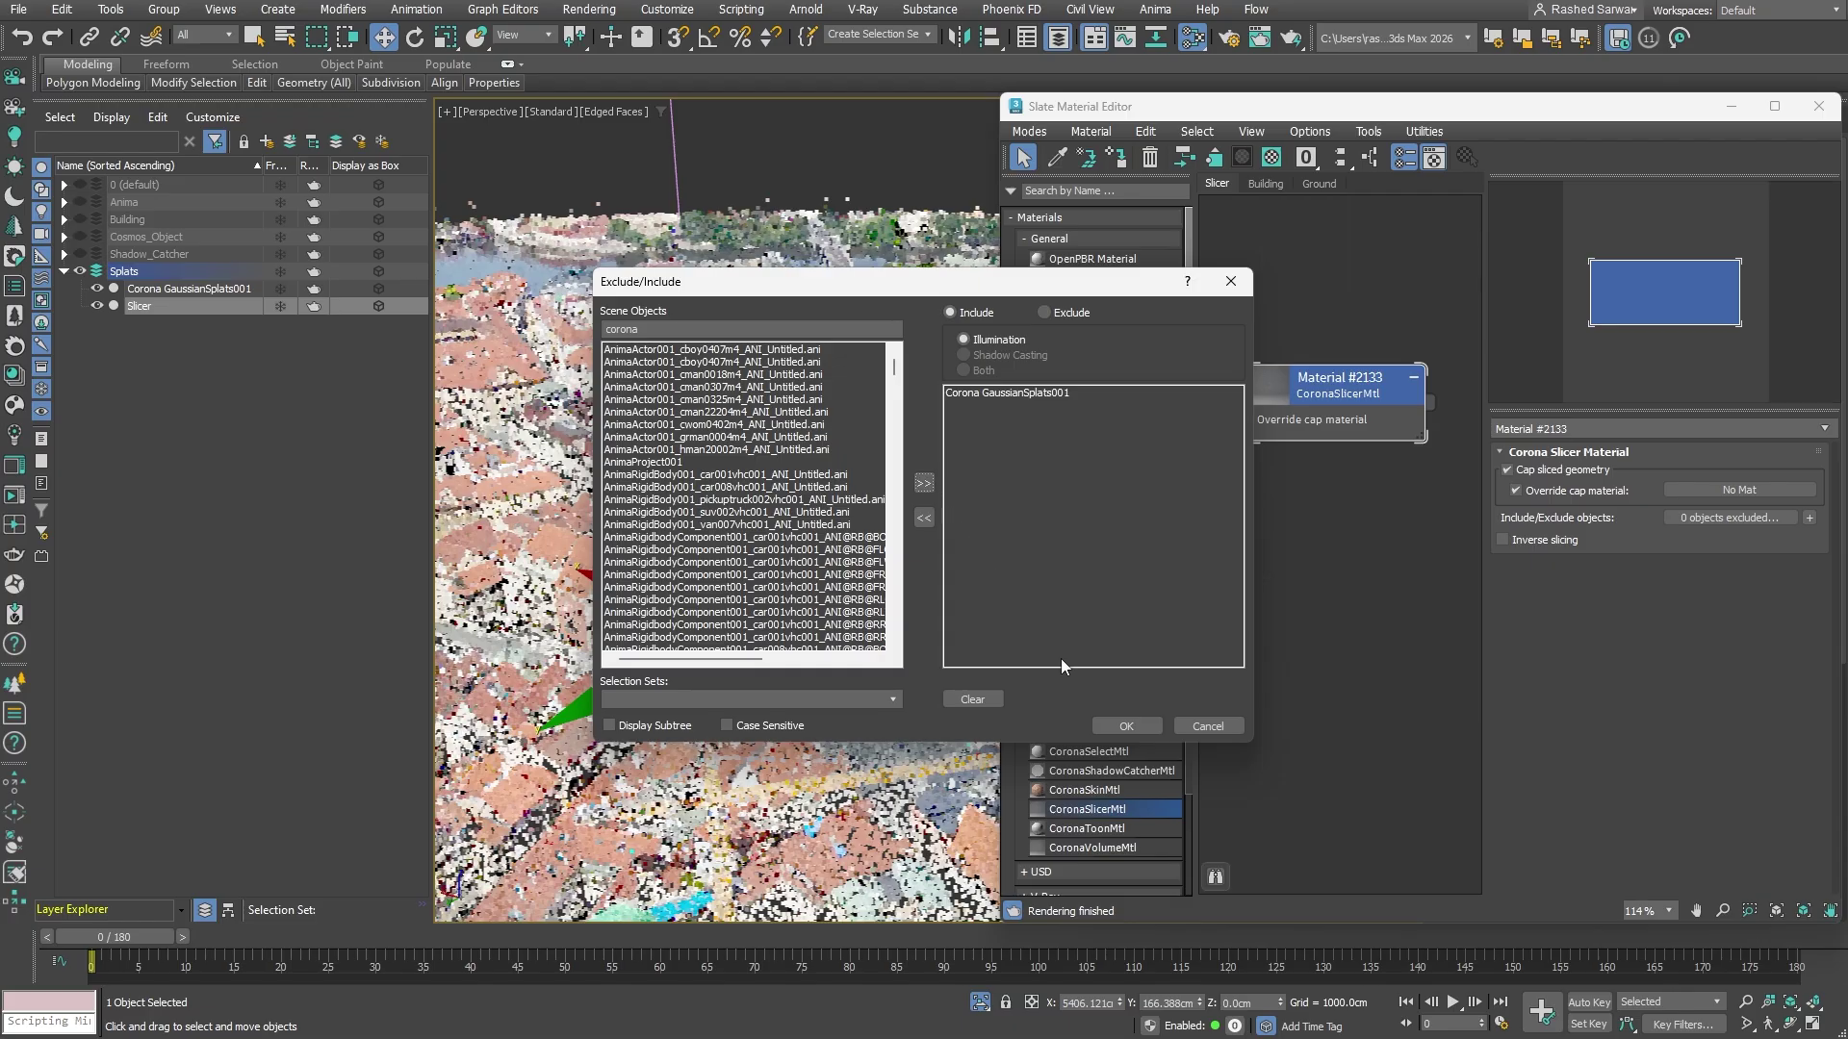
left_click(1121, 726)
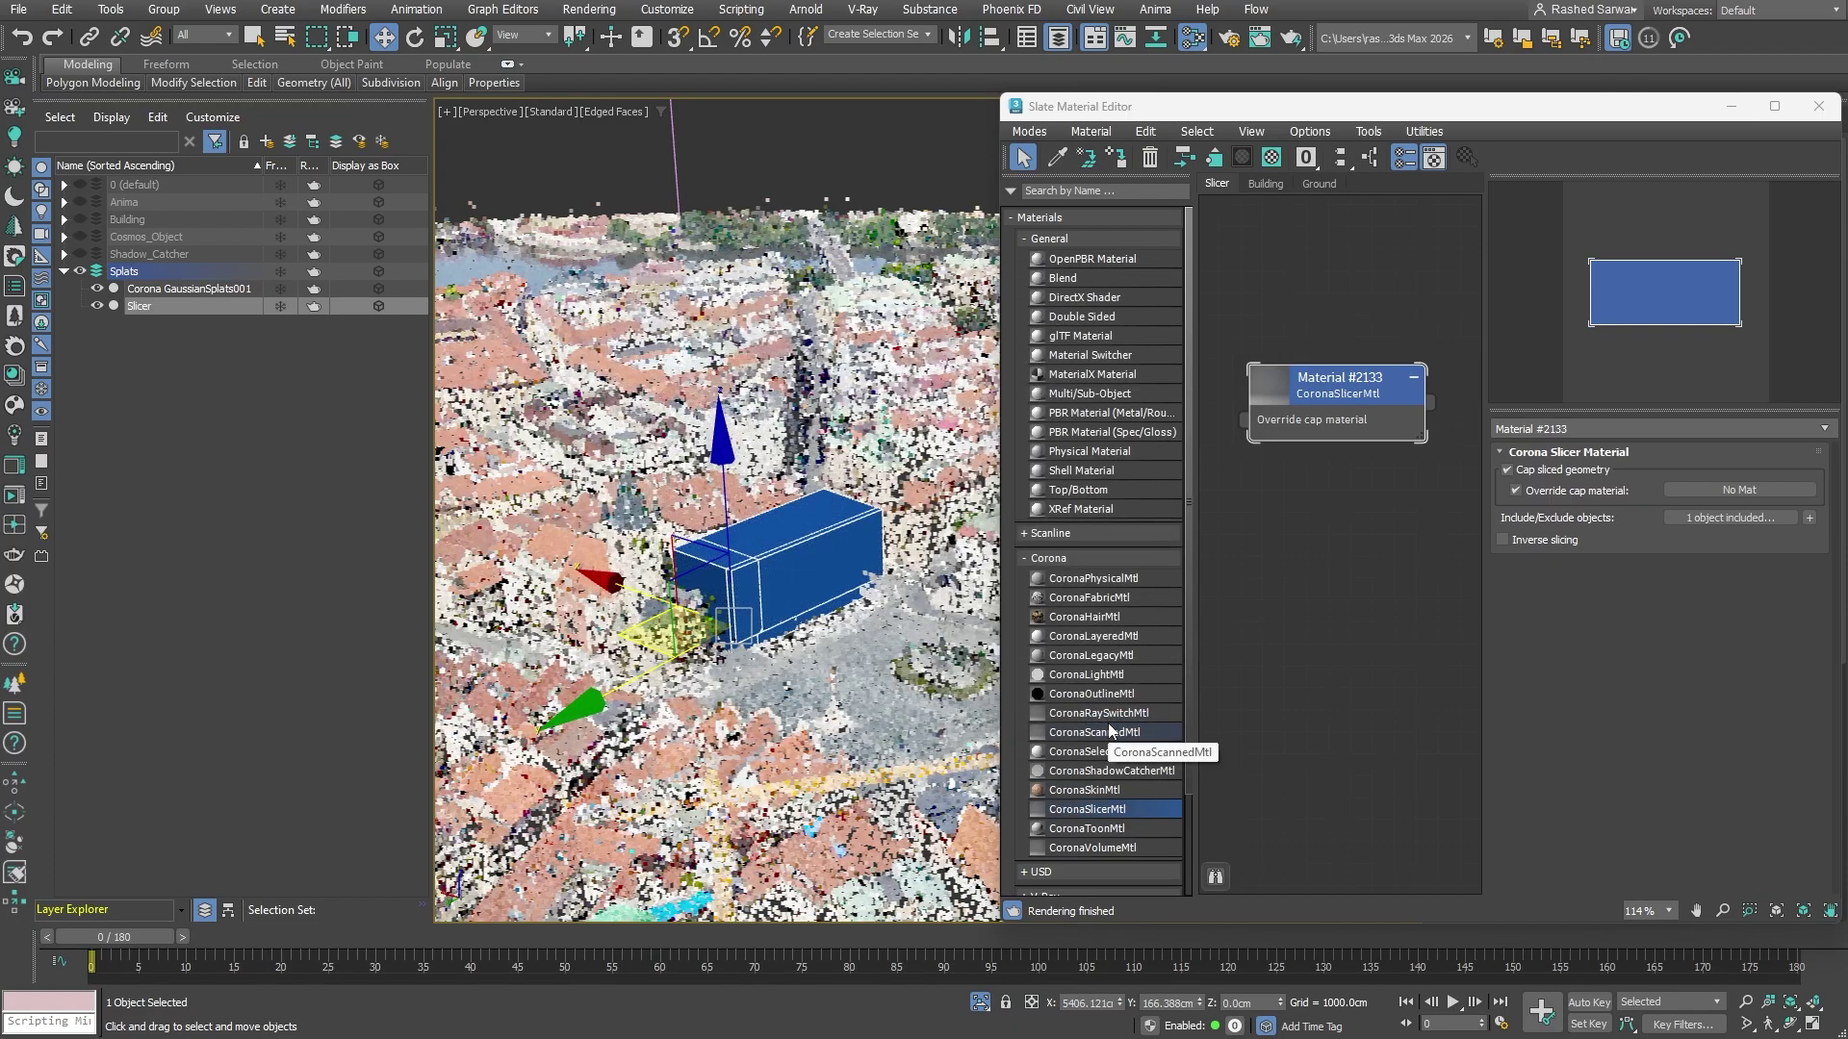
Step: Assign the slicer material to the Slicer box and start an interactive render
left_click(1116, 159)
key("m")
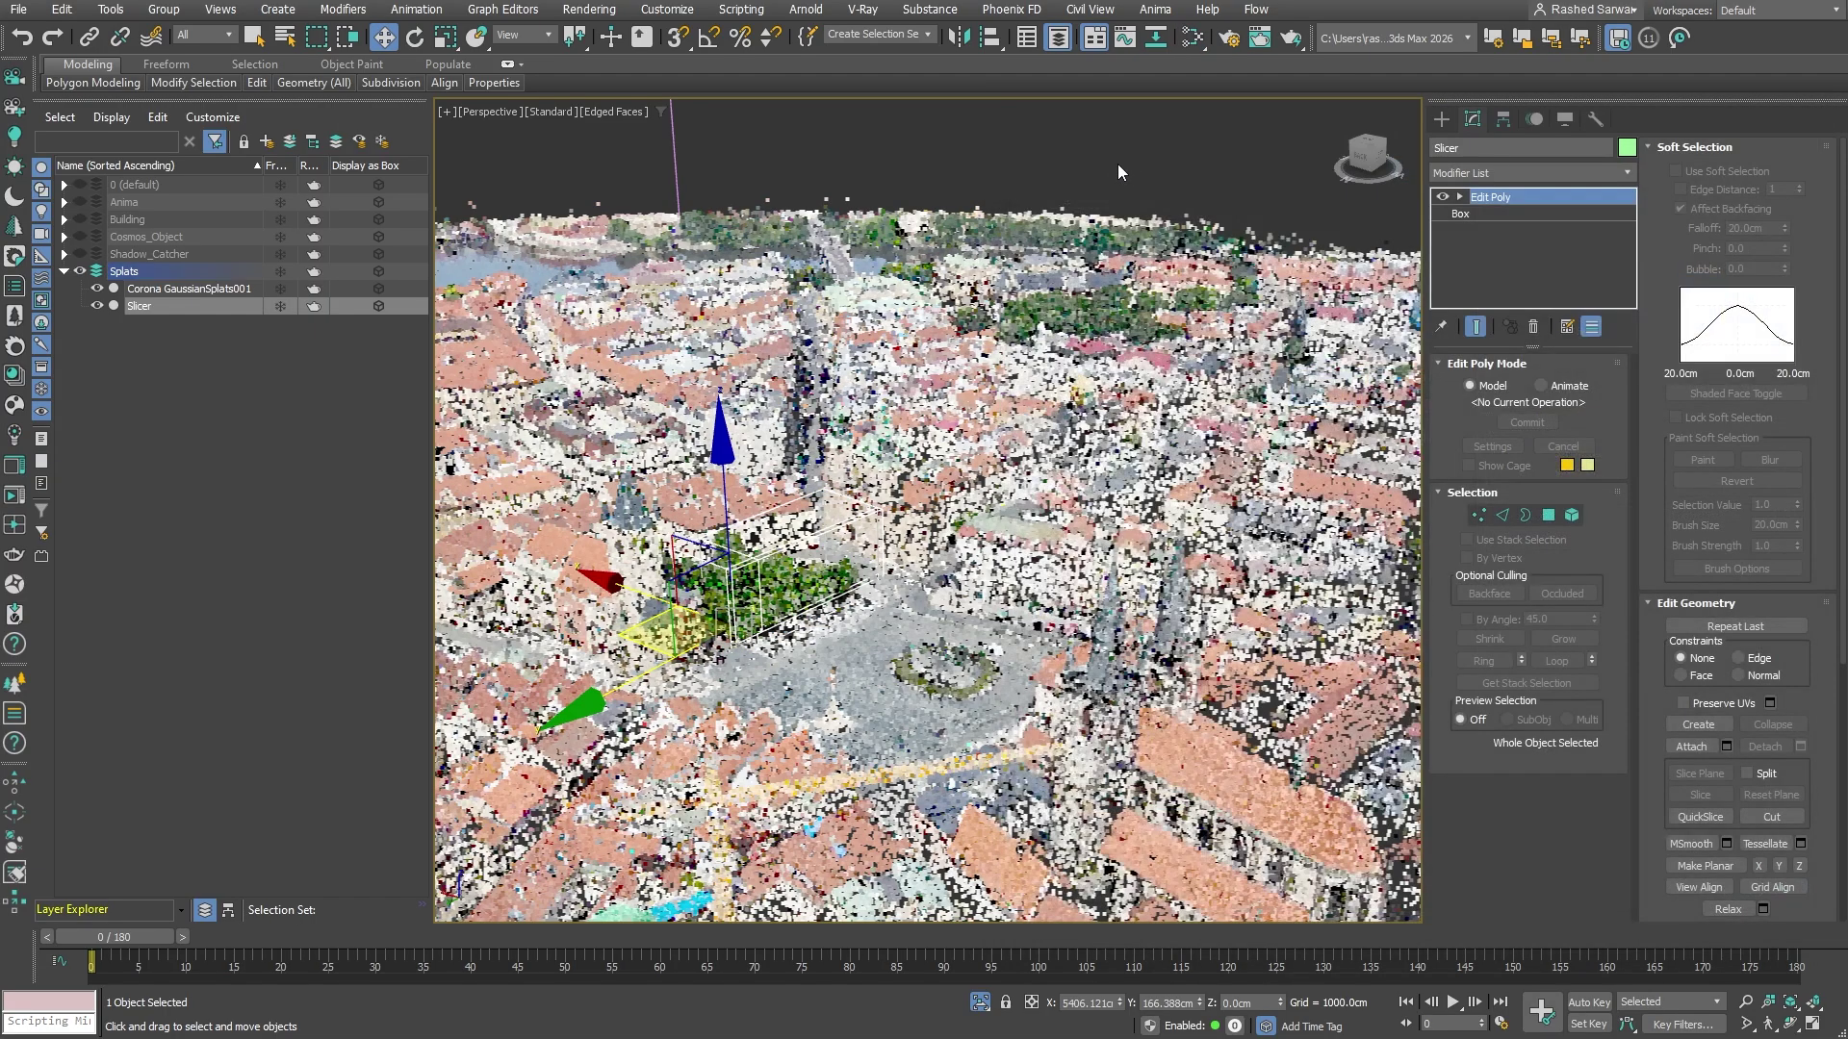
left_click(14, 497)
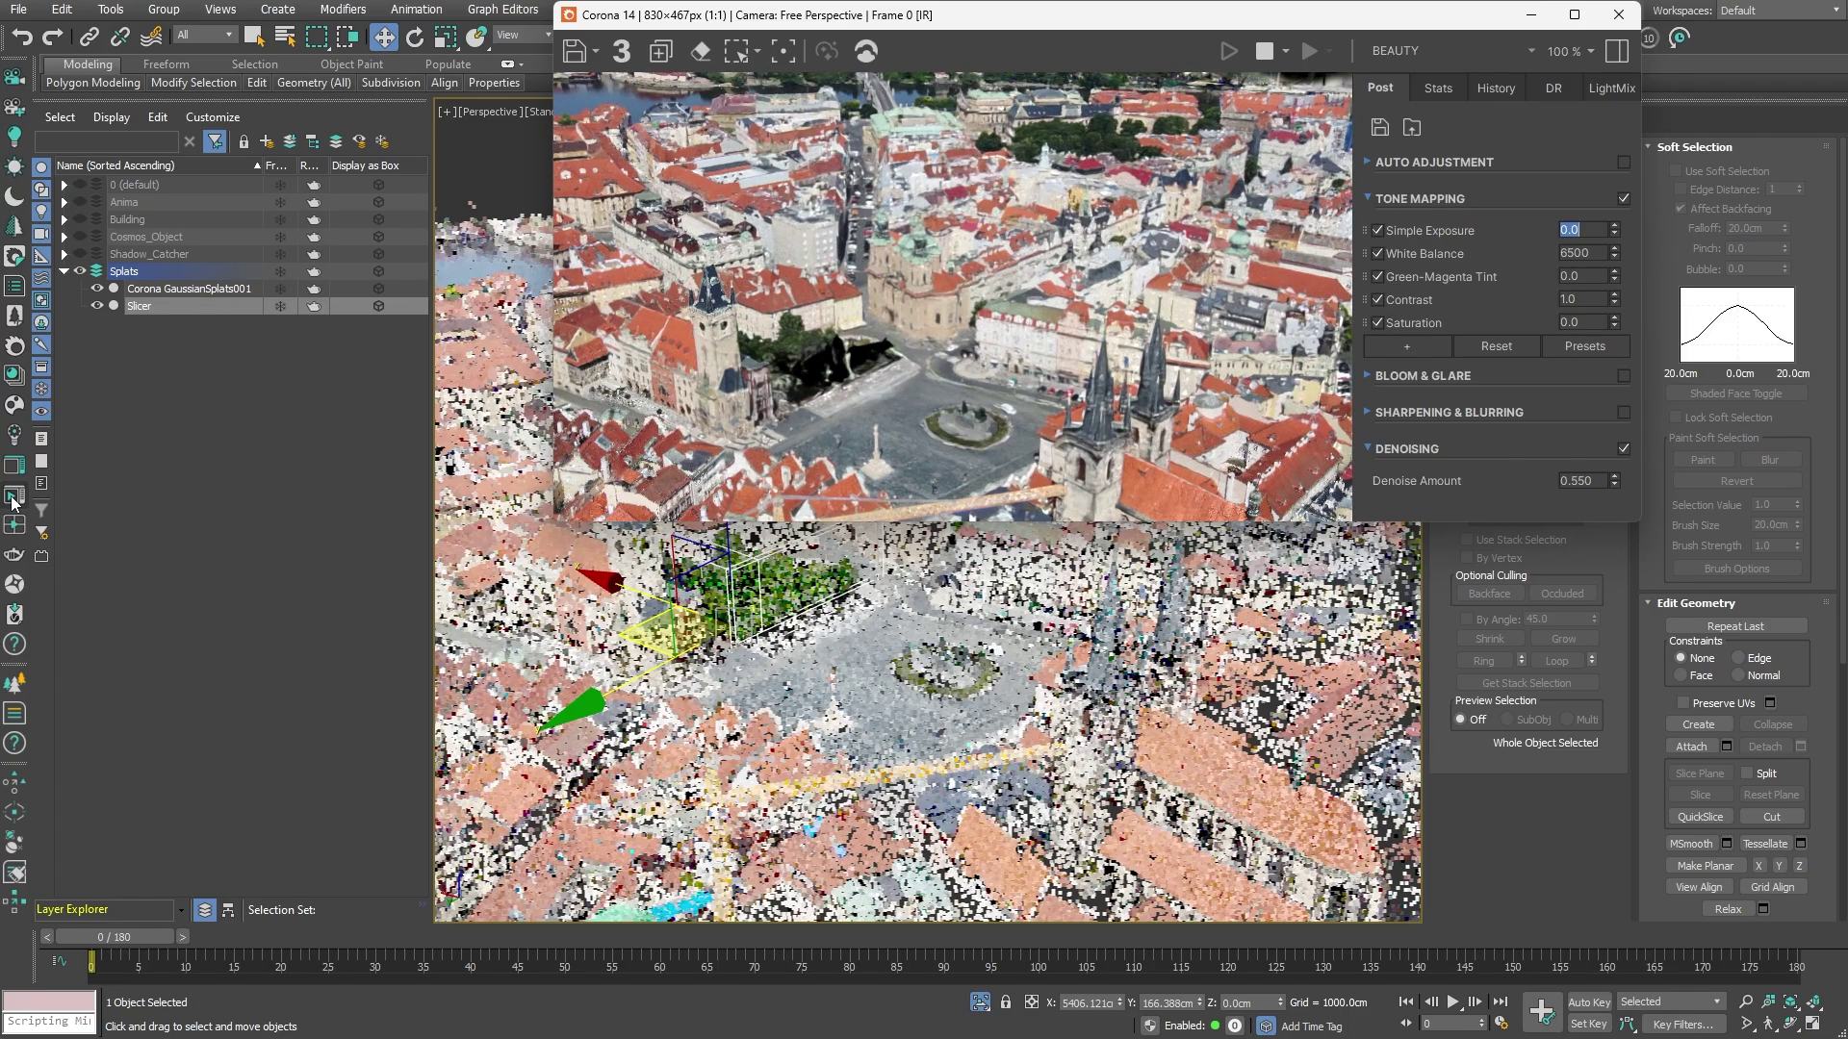
Step: Show the Building layer, select Corona GaussianSplats001, and close the render window
left_click(80, 219)
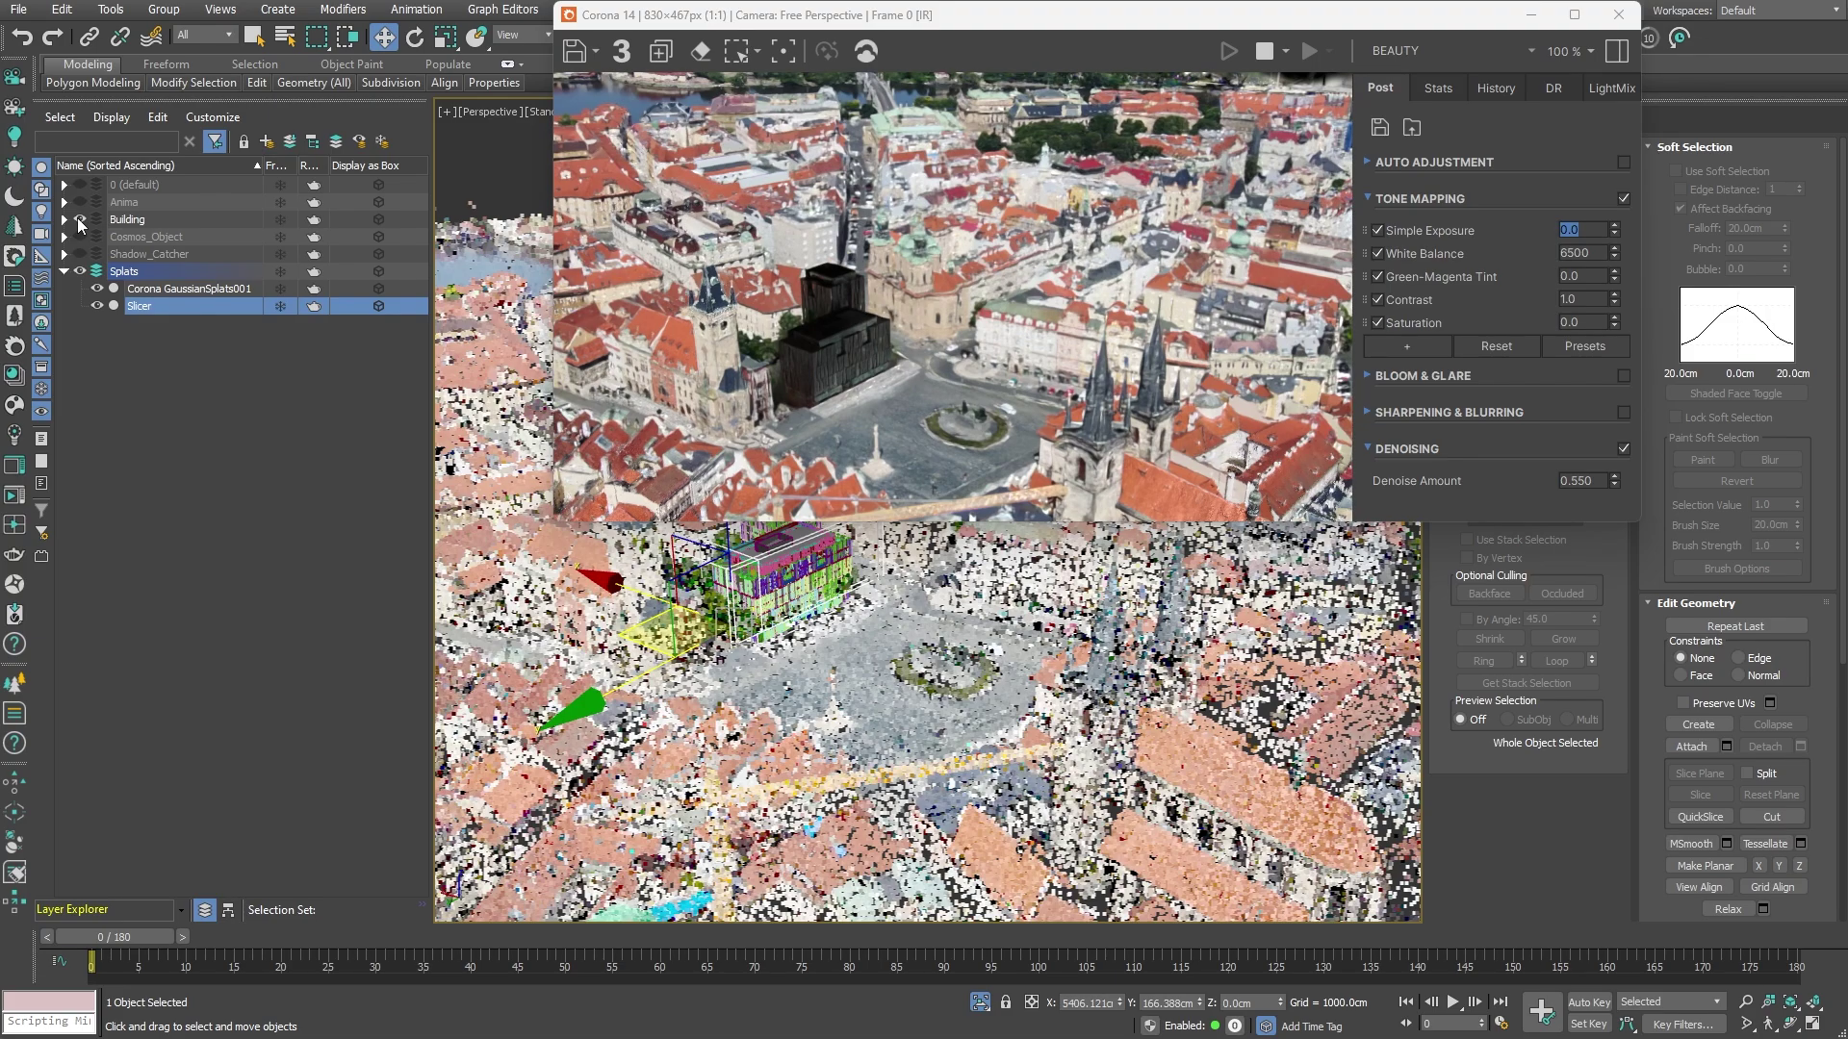
left_click(491, 192)
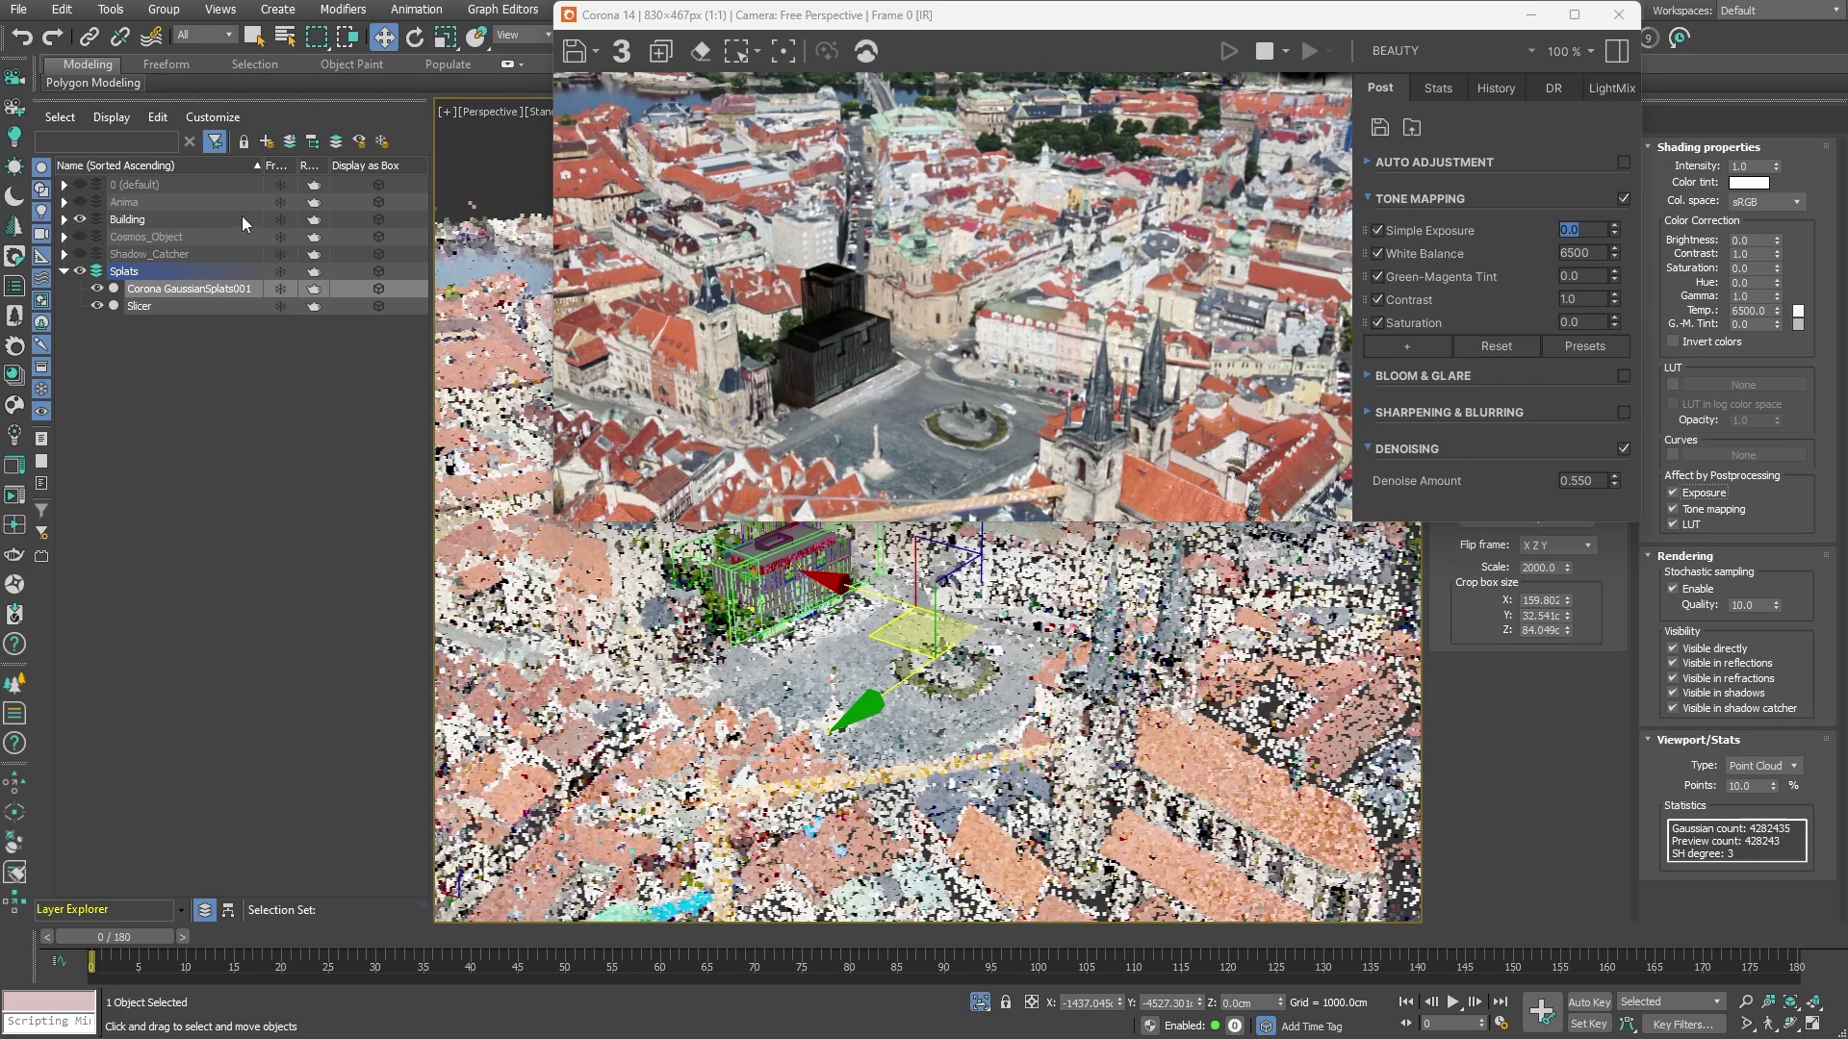
left_click(1618, 14)
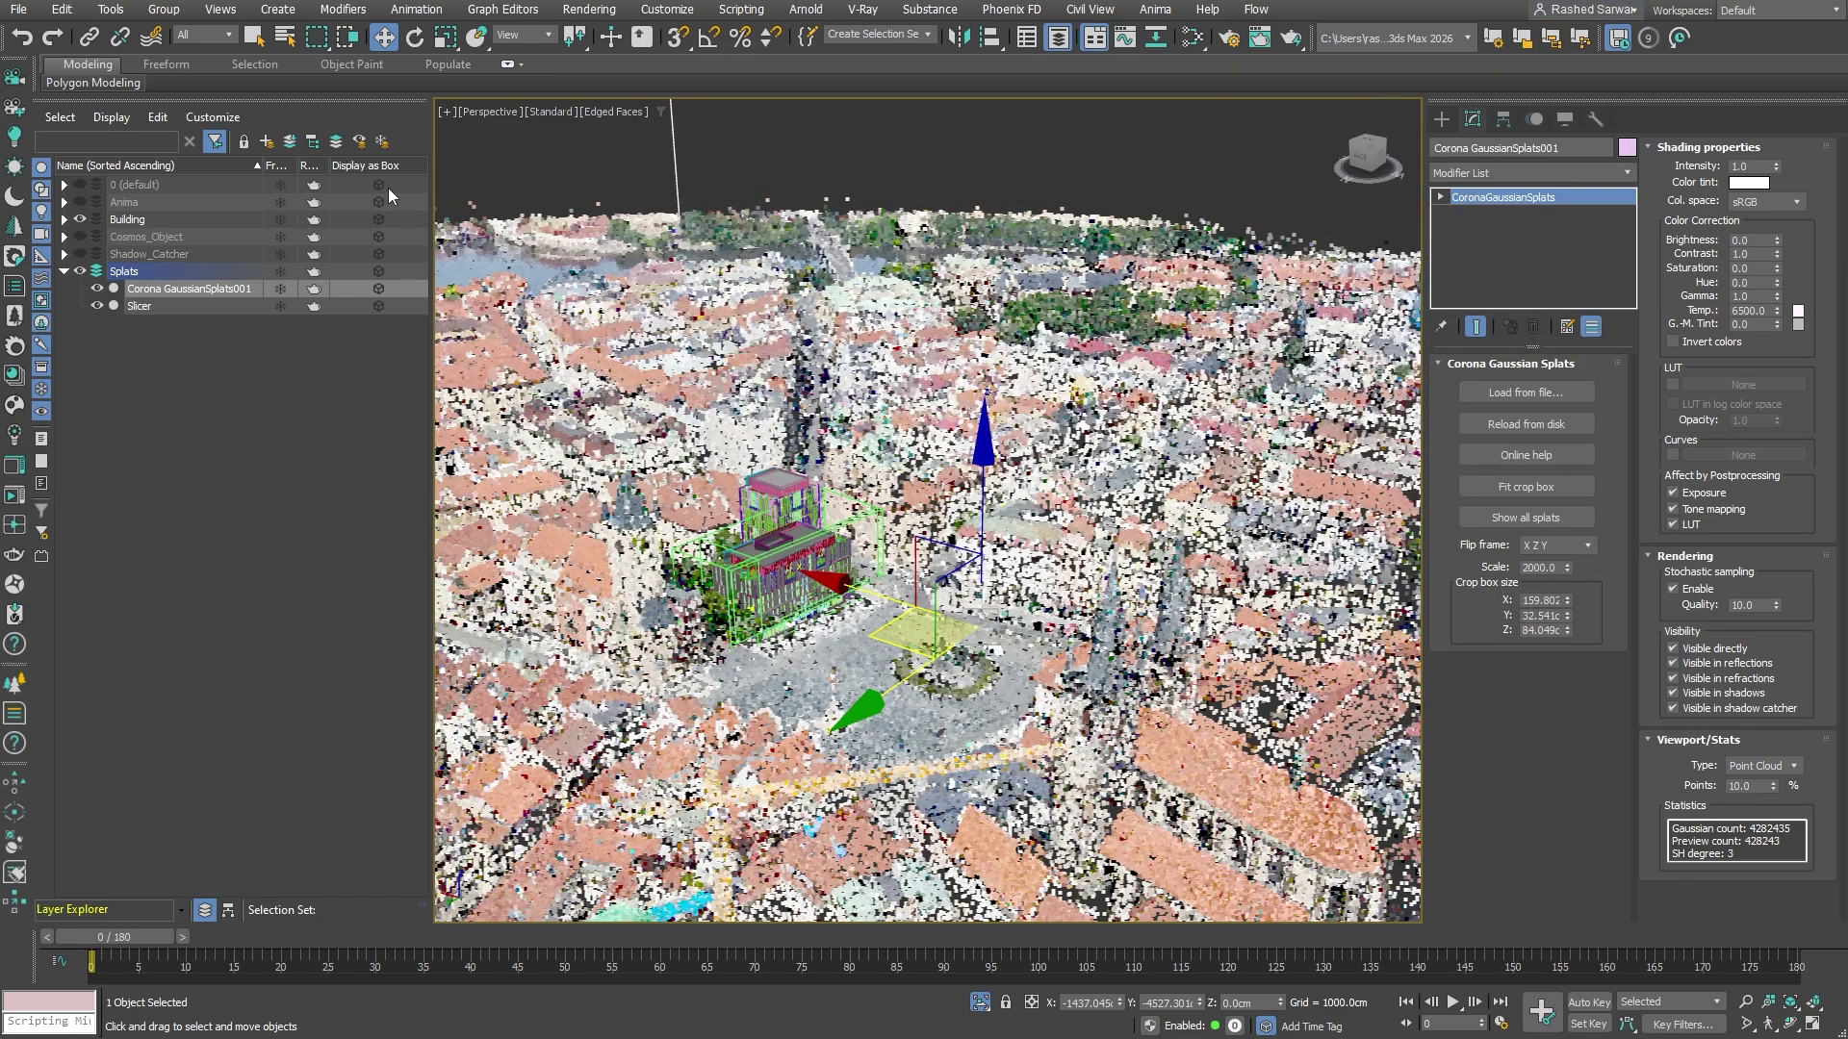
Step: Add a targeted Corona Sun aimed at the square plus a CoronaSky environment, then render interactively
left_click(14, 167)
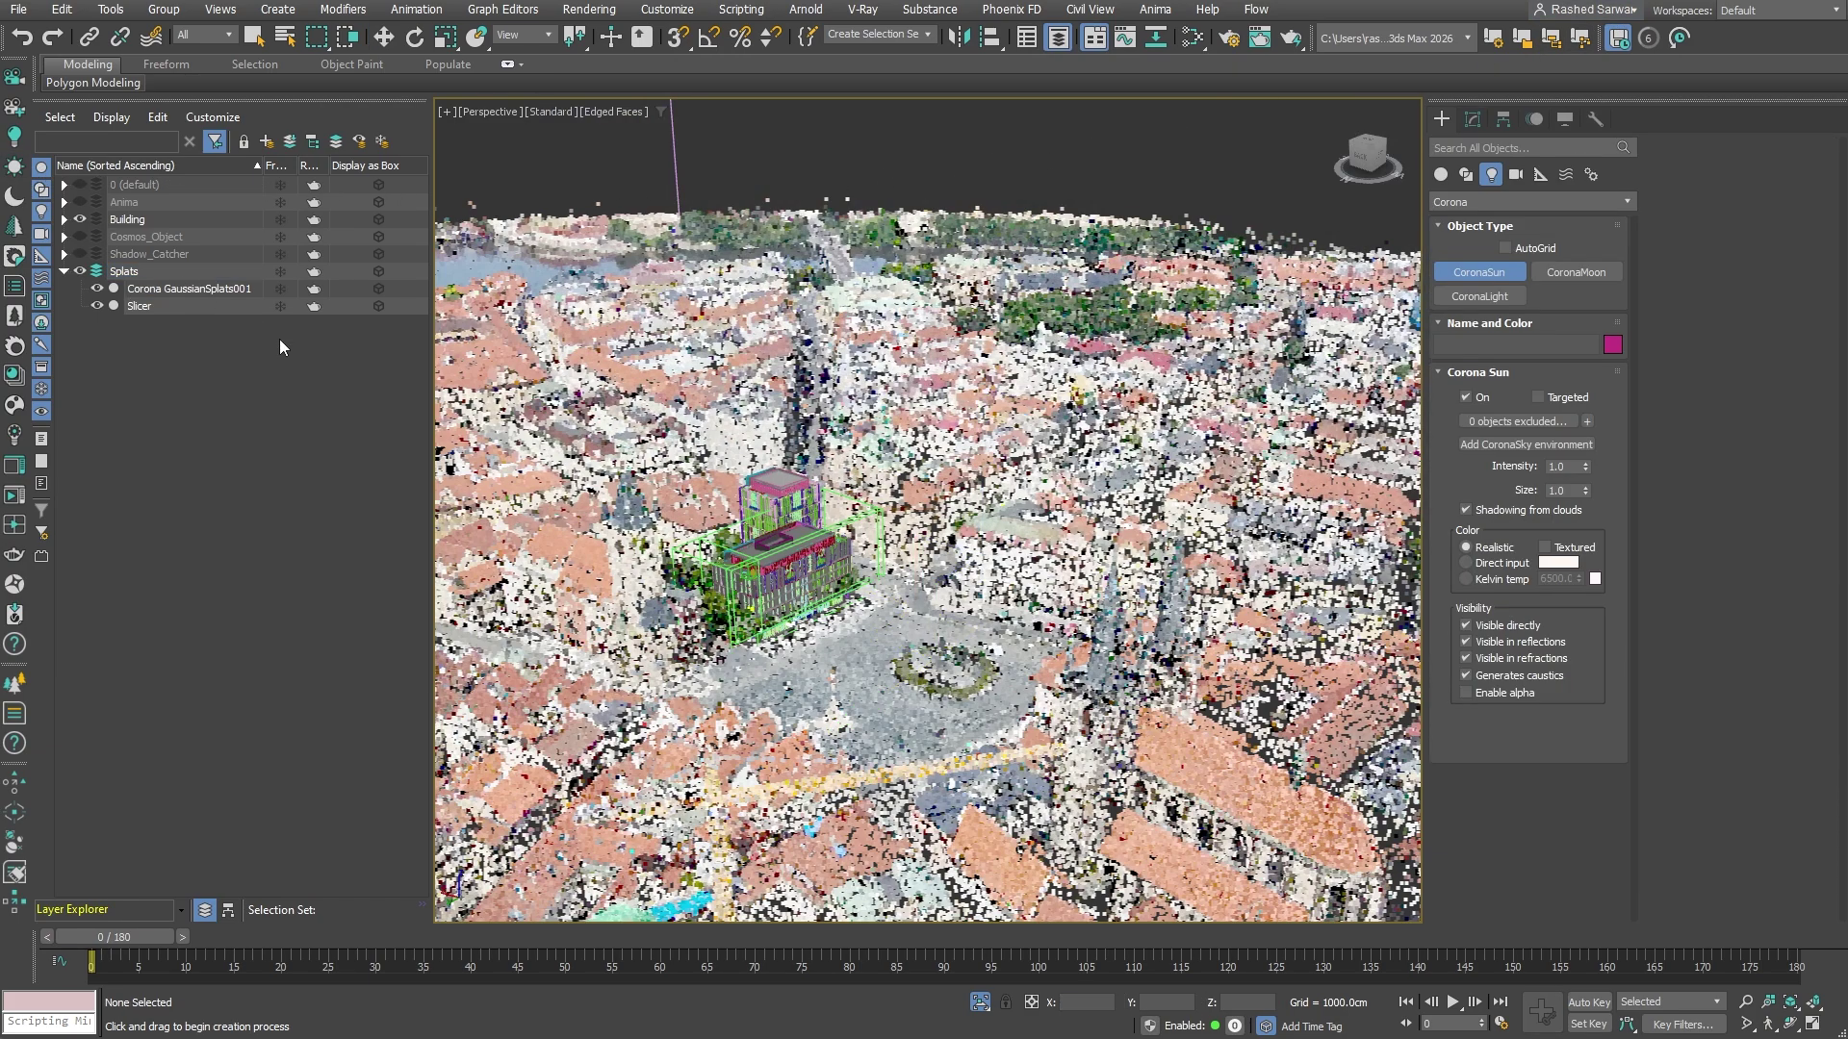
left_click(685, 732)
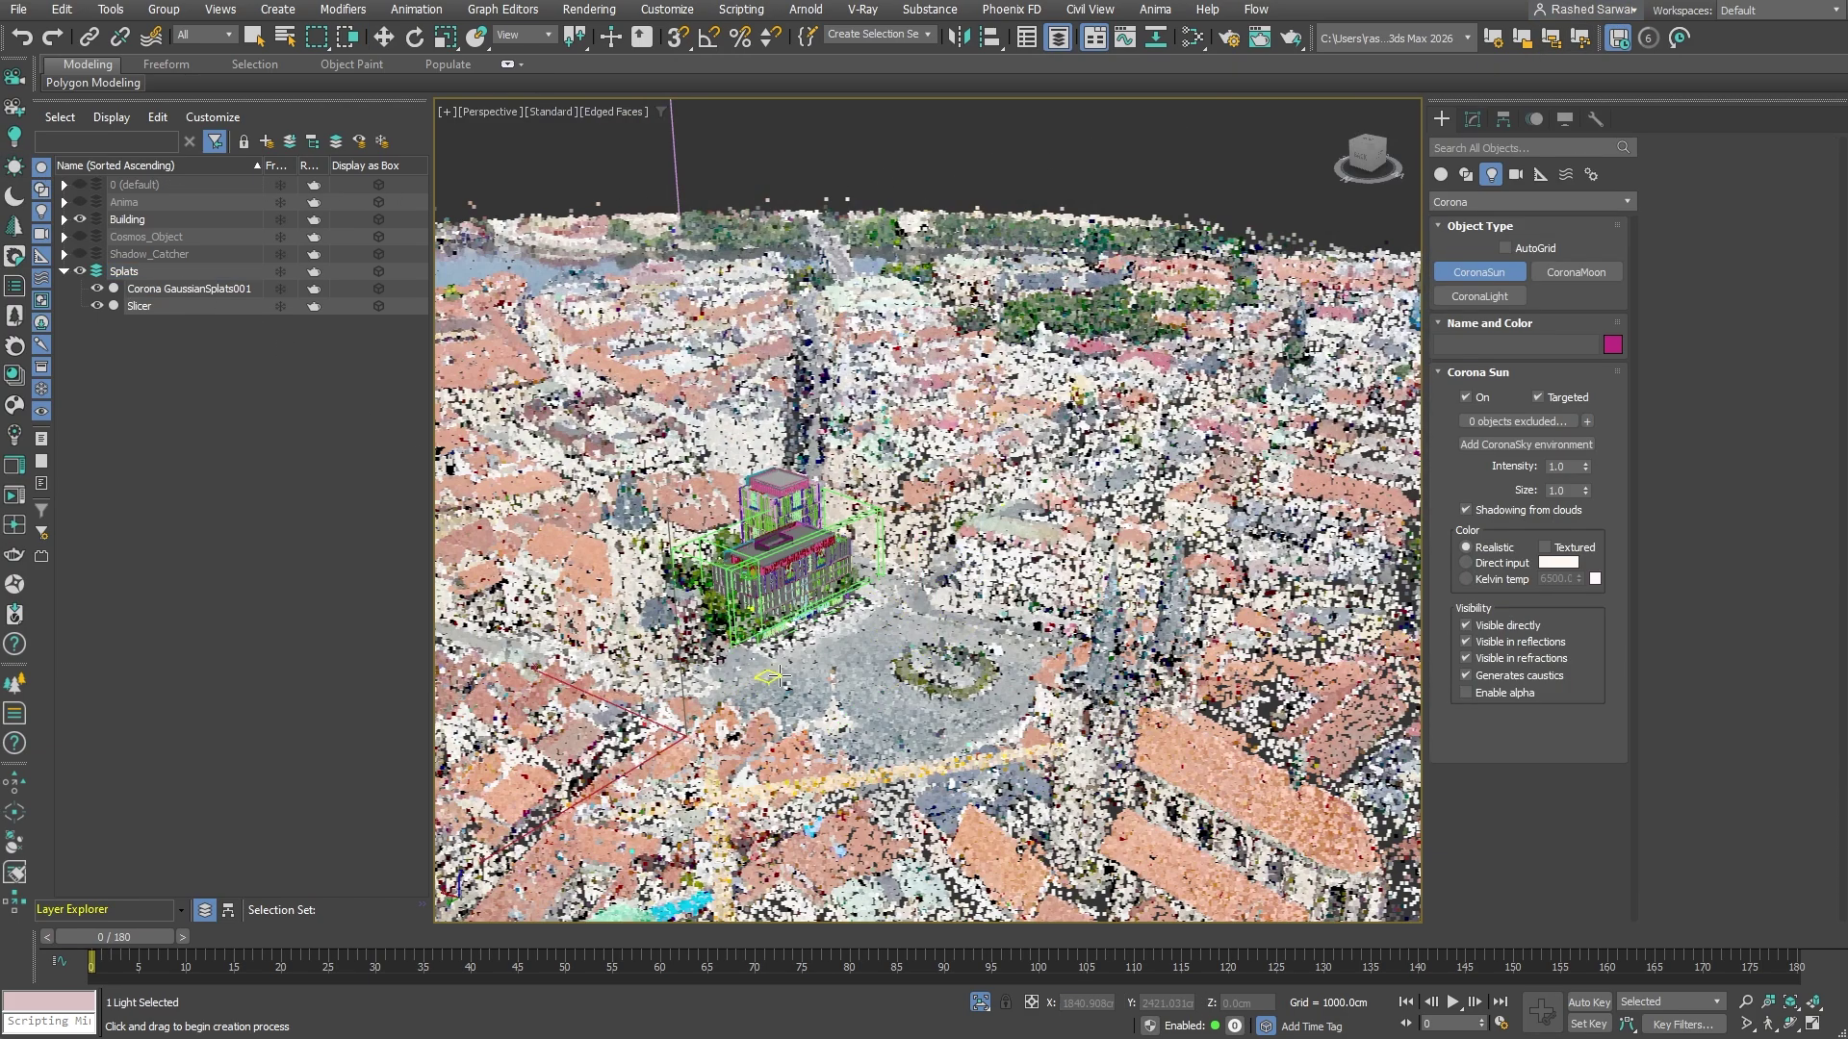
left_click_drag(842, 632, 845, 539)
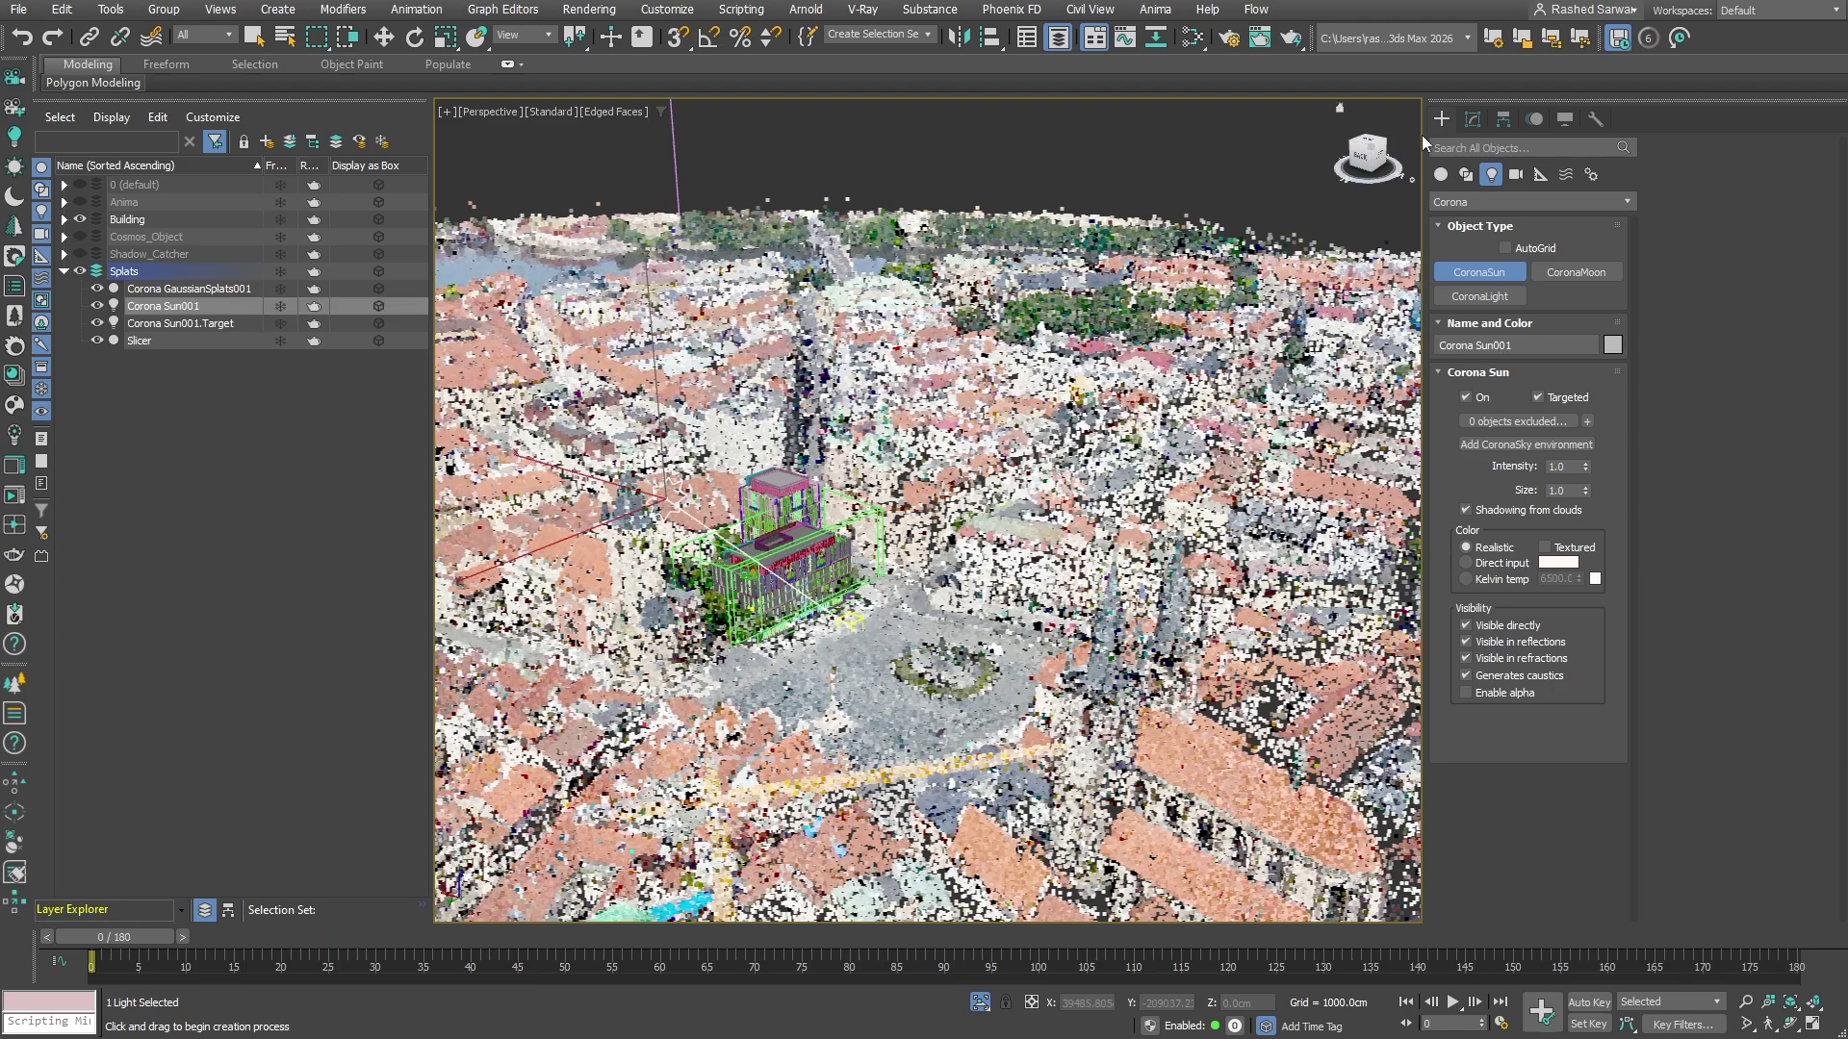
left_click(1465, 118)
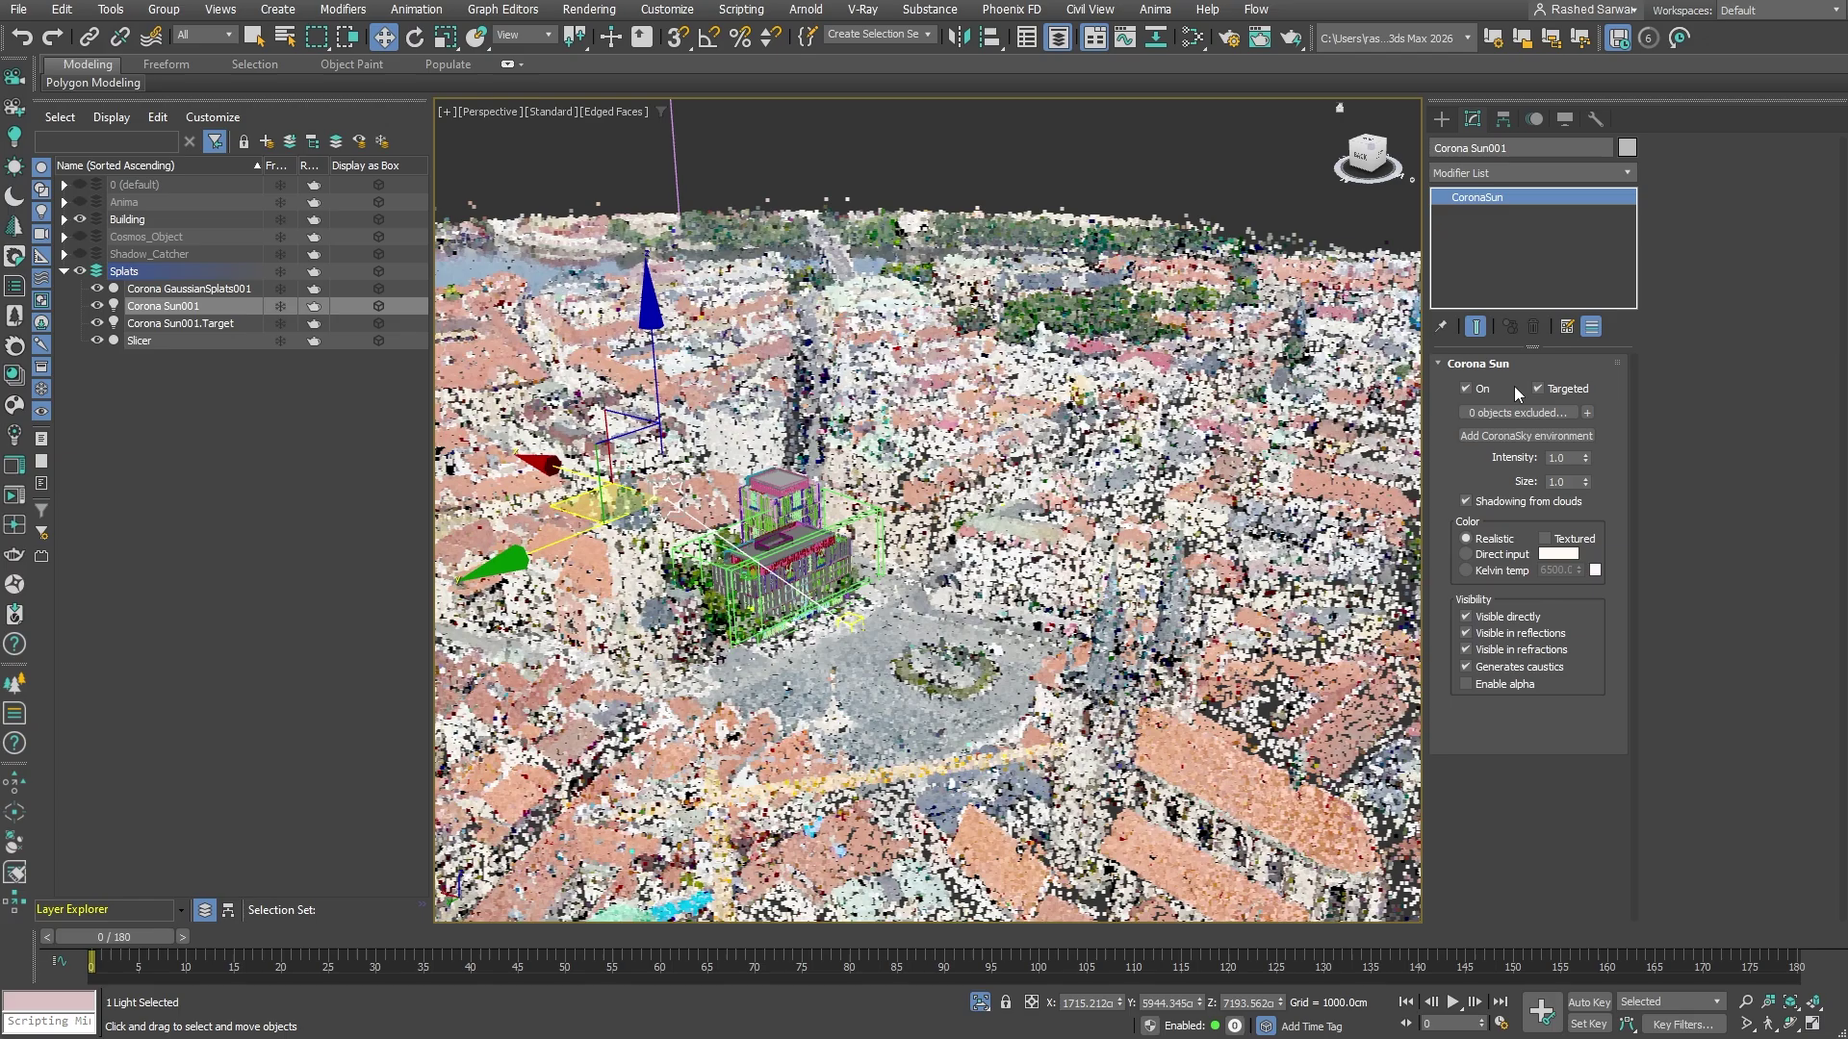
left_click(1506, 436)
left_click(13, 497)
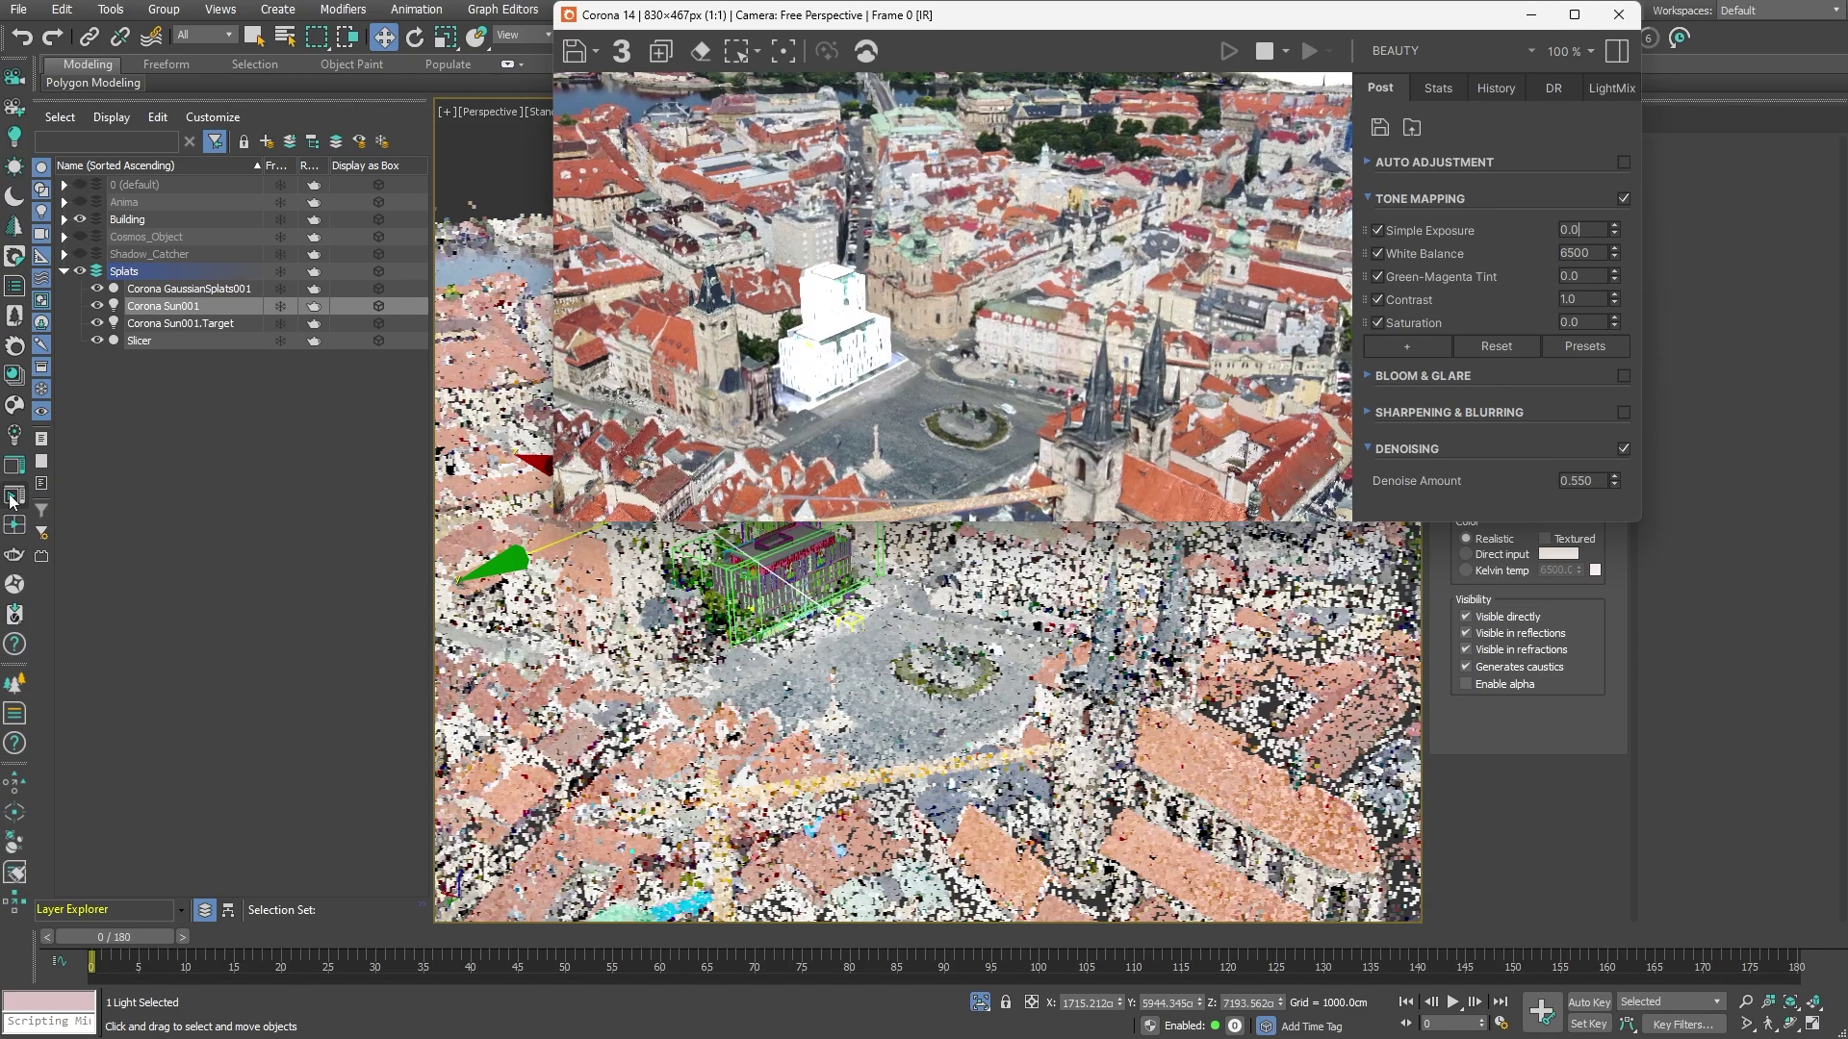
Step: Set Simple Exposure to -4.50 and exclude the Gaussian splats from exposure post-processing
type("-4.5")
key("Return")
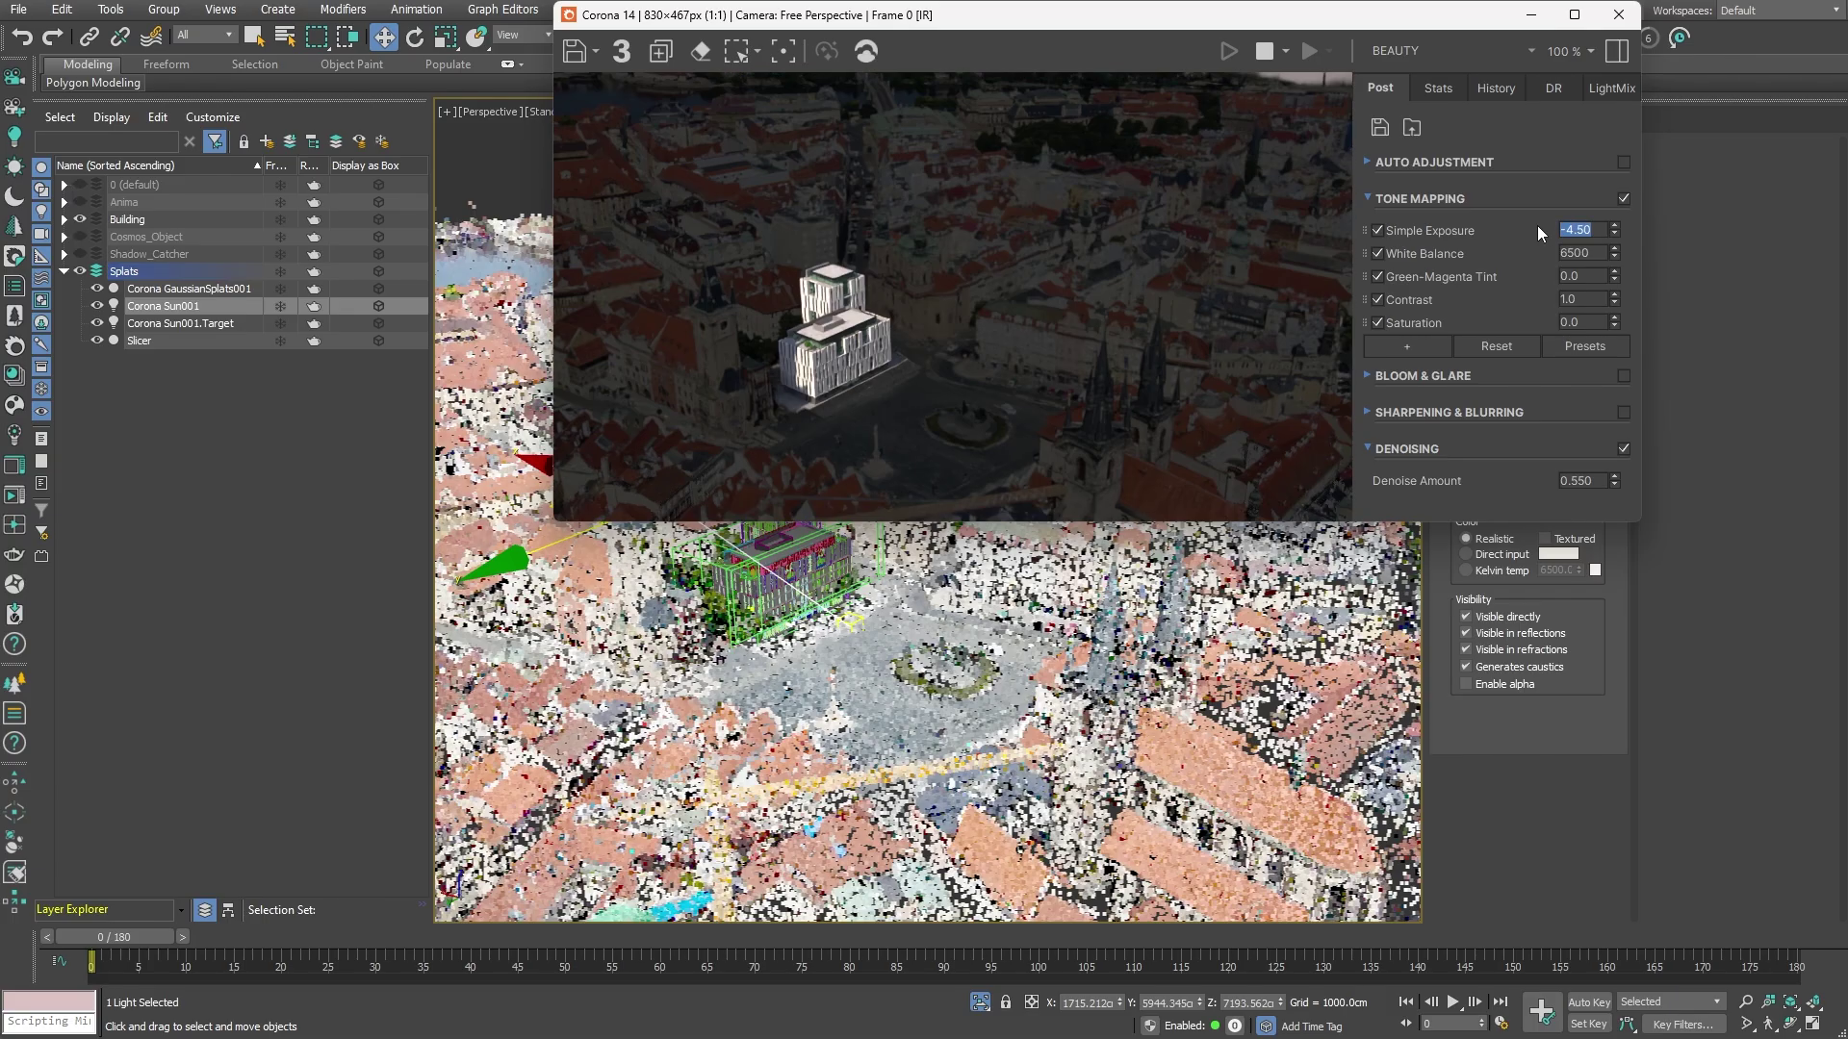
left_click(216, 288)
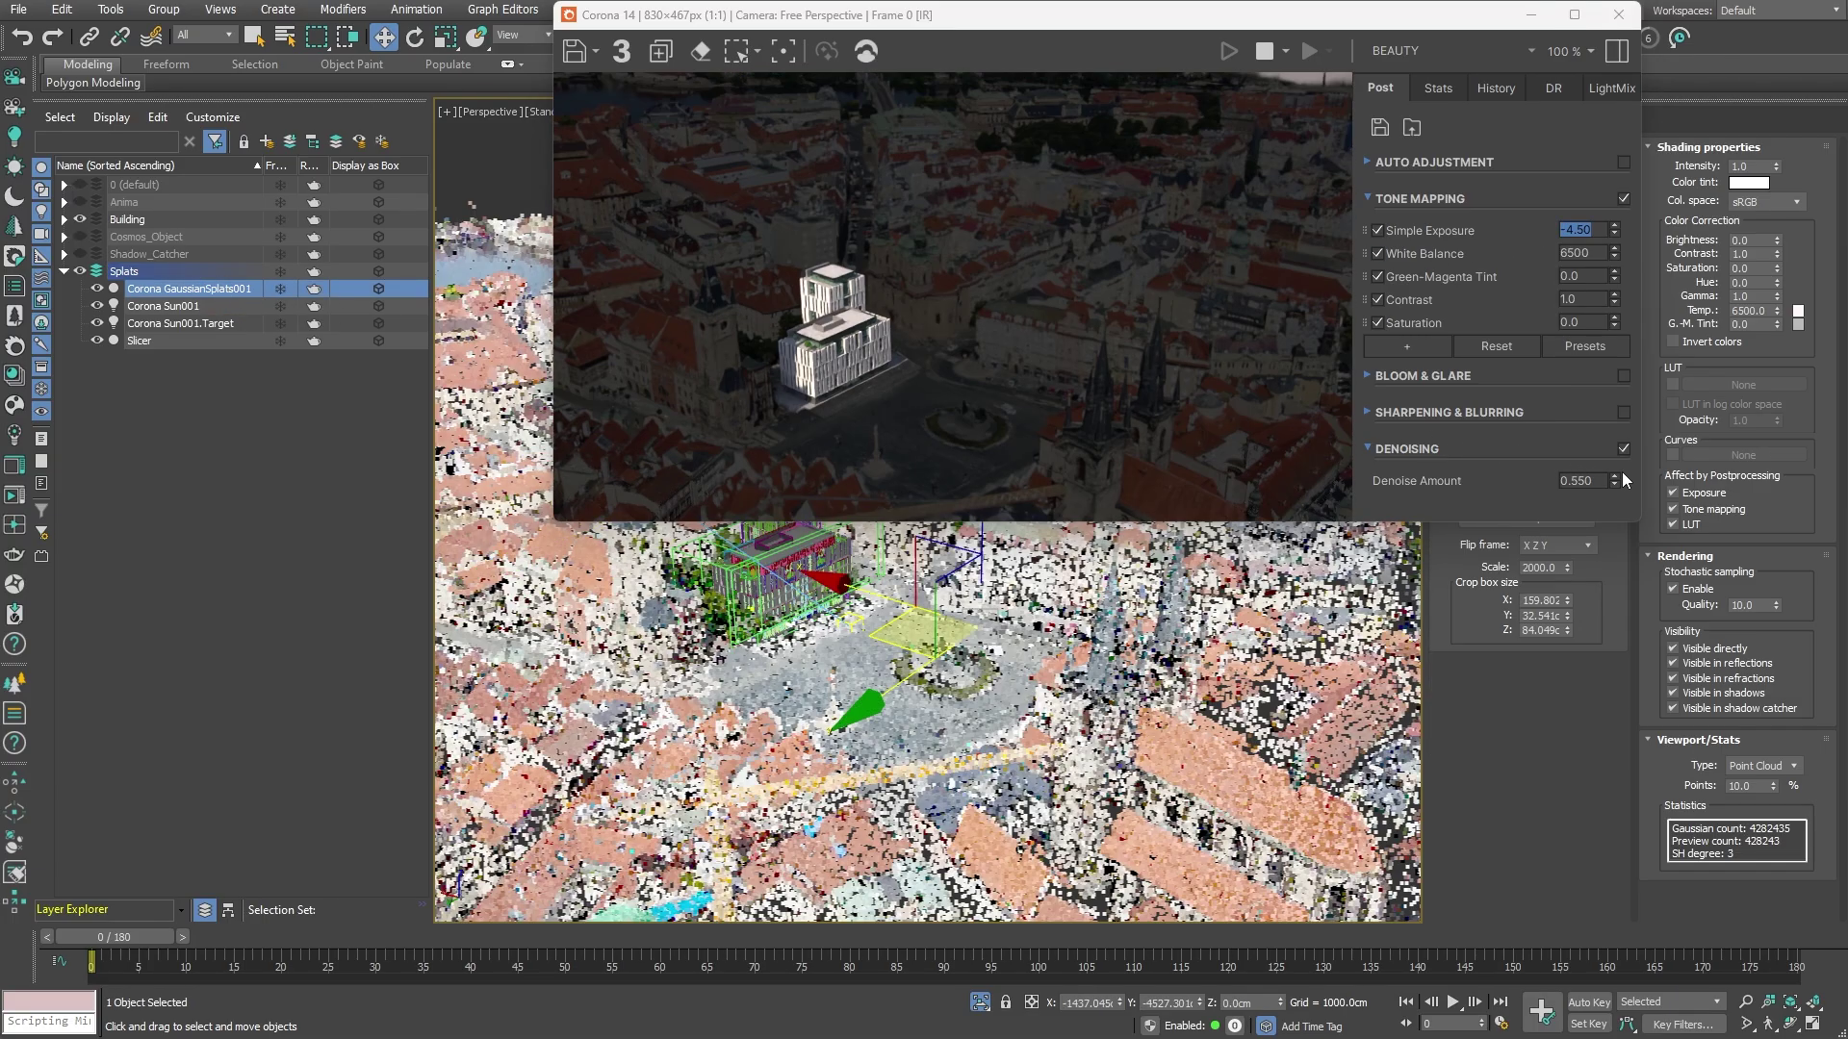
left_click(1671, 493)
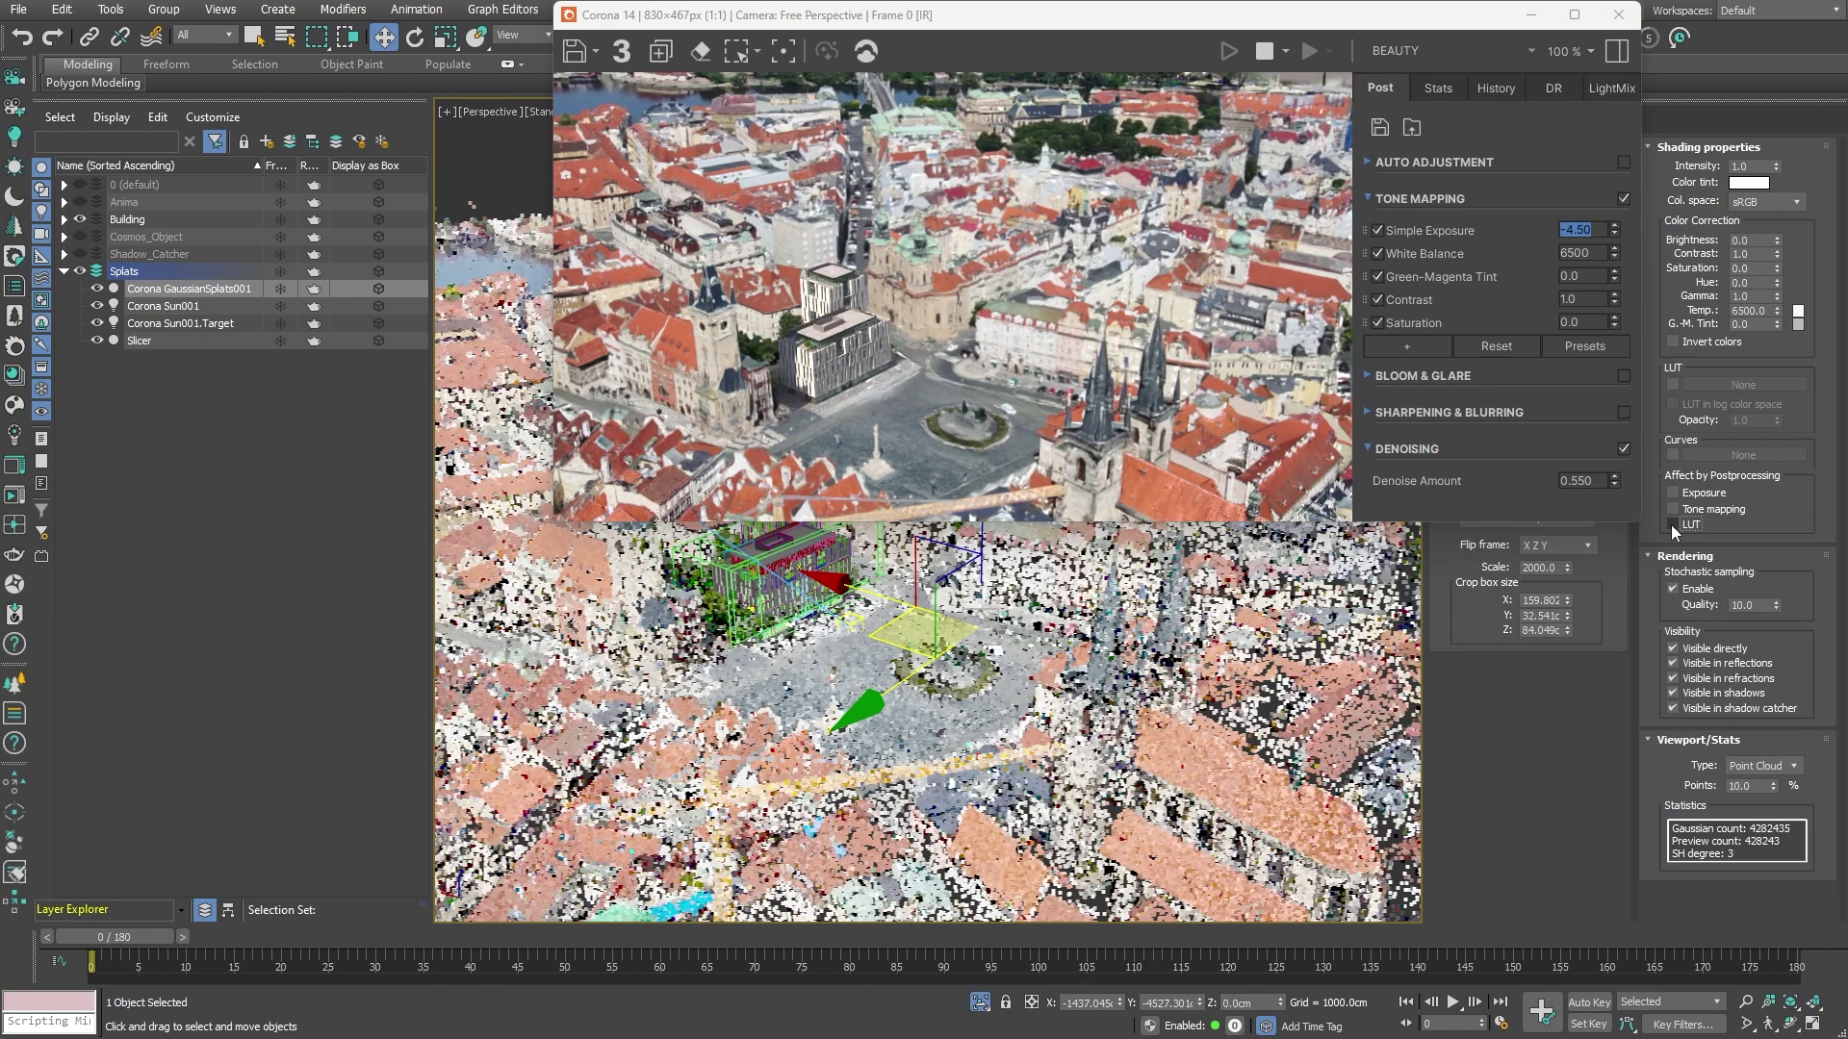
Step: Apply the Adanmq_AgfaColor_Optima_II_100 LUT to the Gaussian splats
left_click(1672, 384)
left_click(1713, 385)
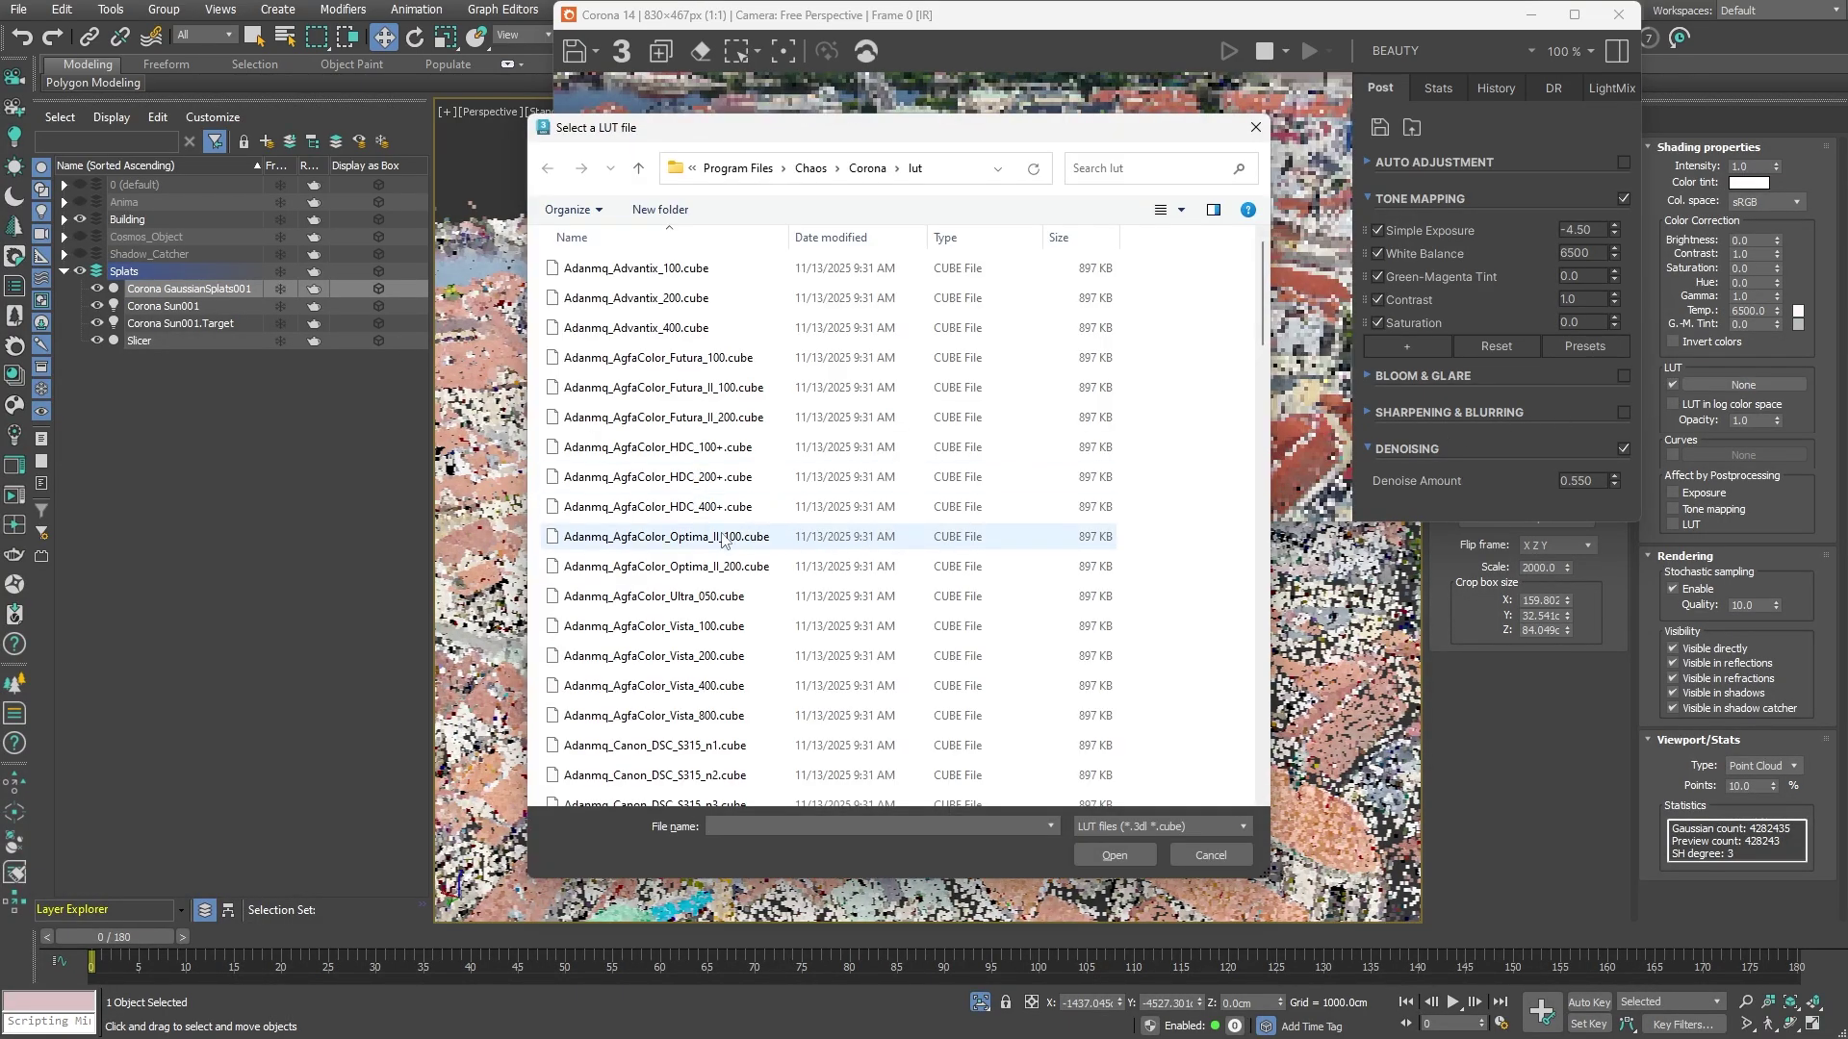
double_click(722, 536)
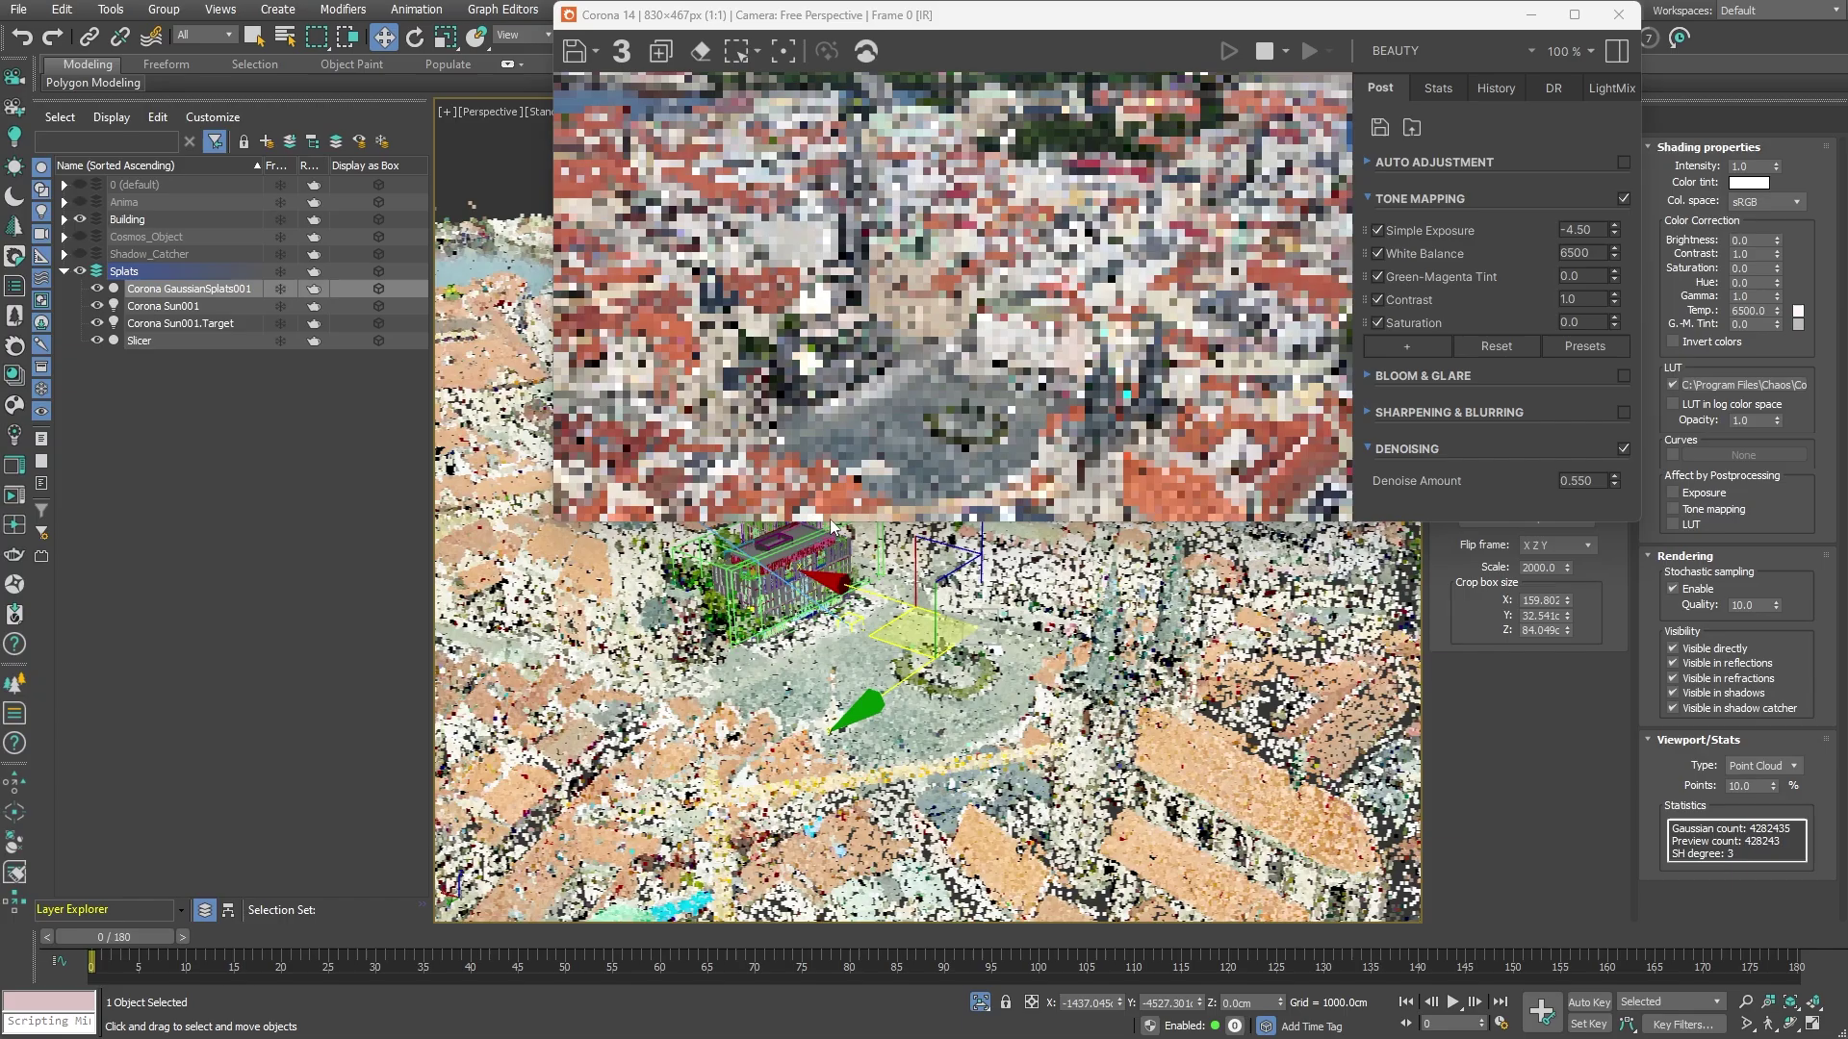
Step: Set the splats' green-magenta tint to -0.1 and contrast to 2, then open Chaos Cosmos
double_click(1757, 323)
type("-")
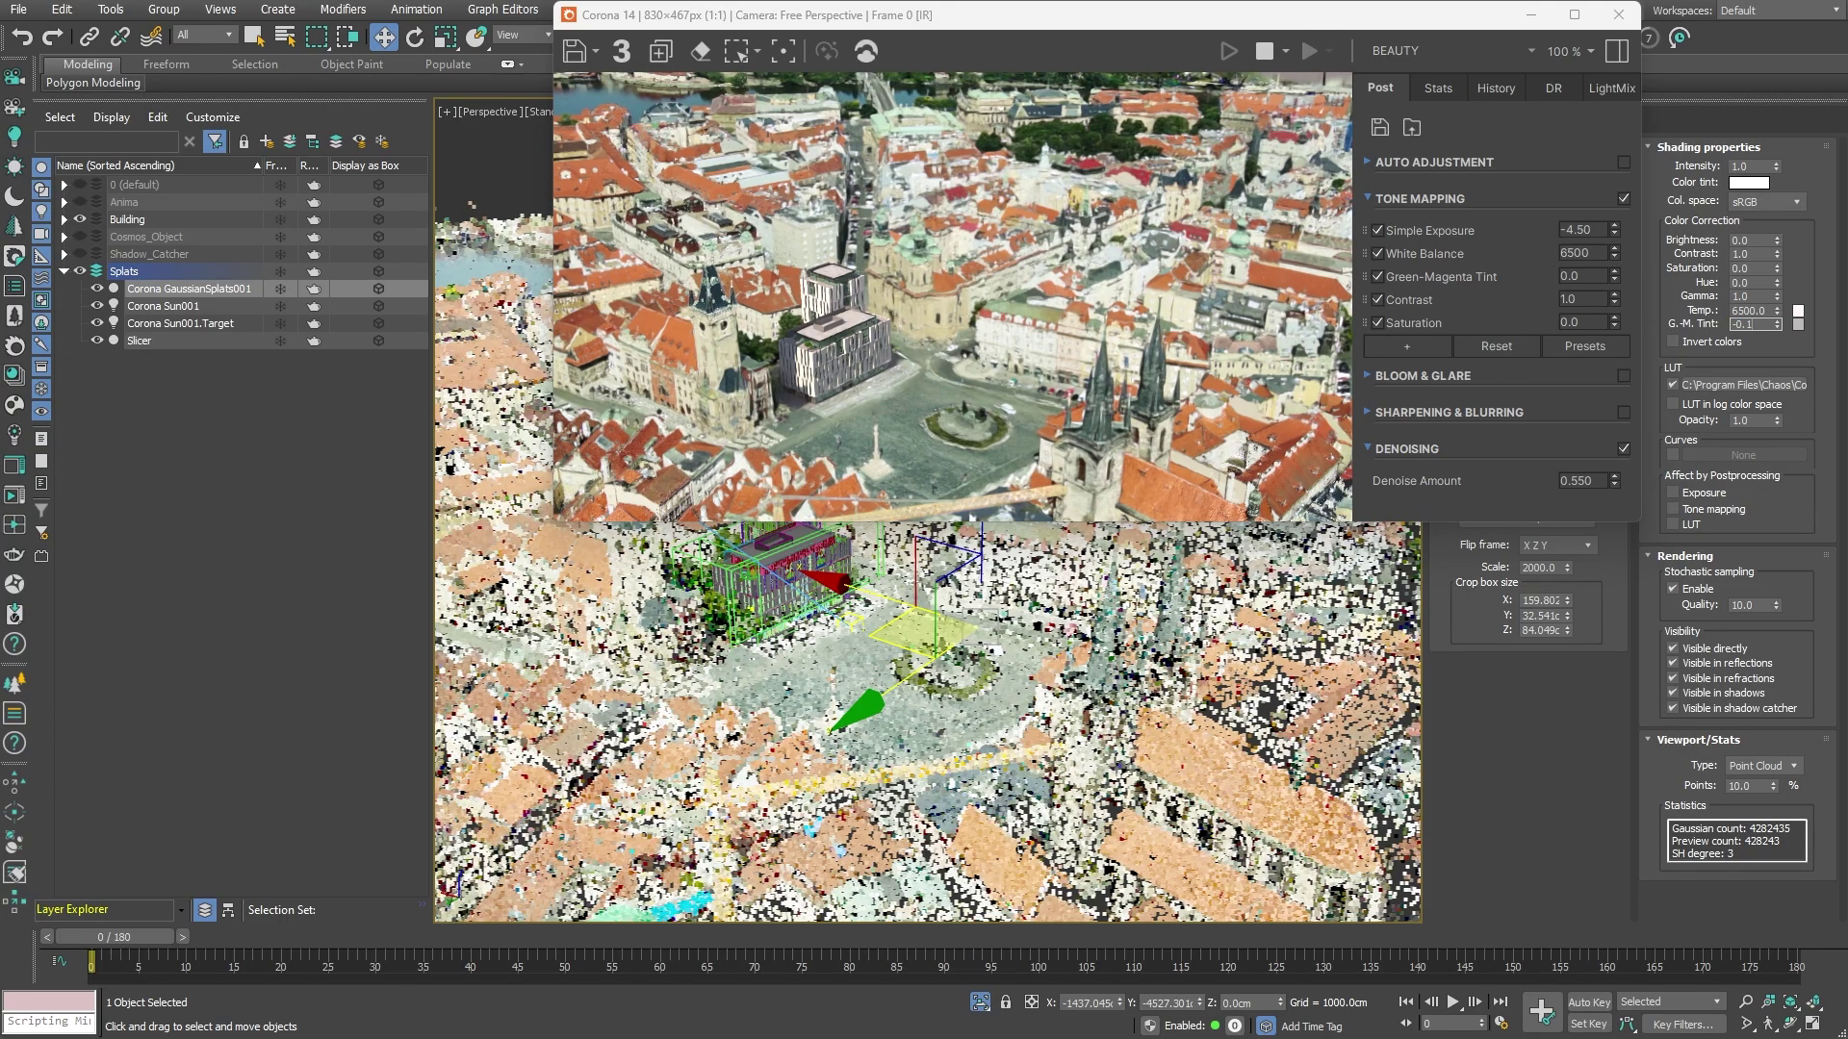
key("Return")
double_click(1752, 254)
type("2")
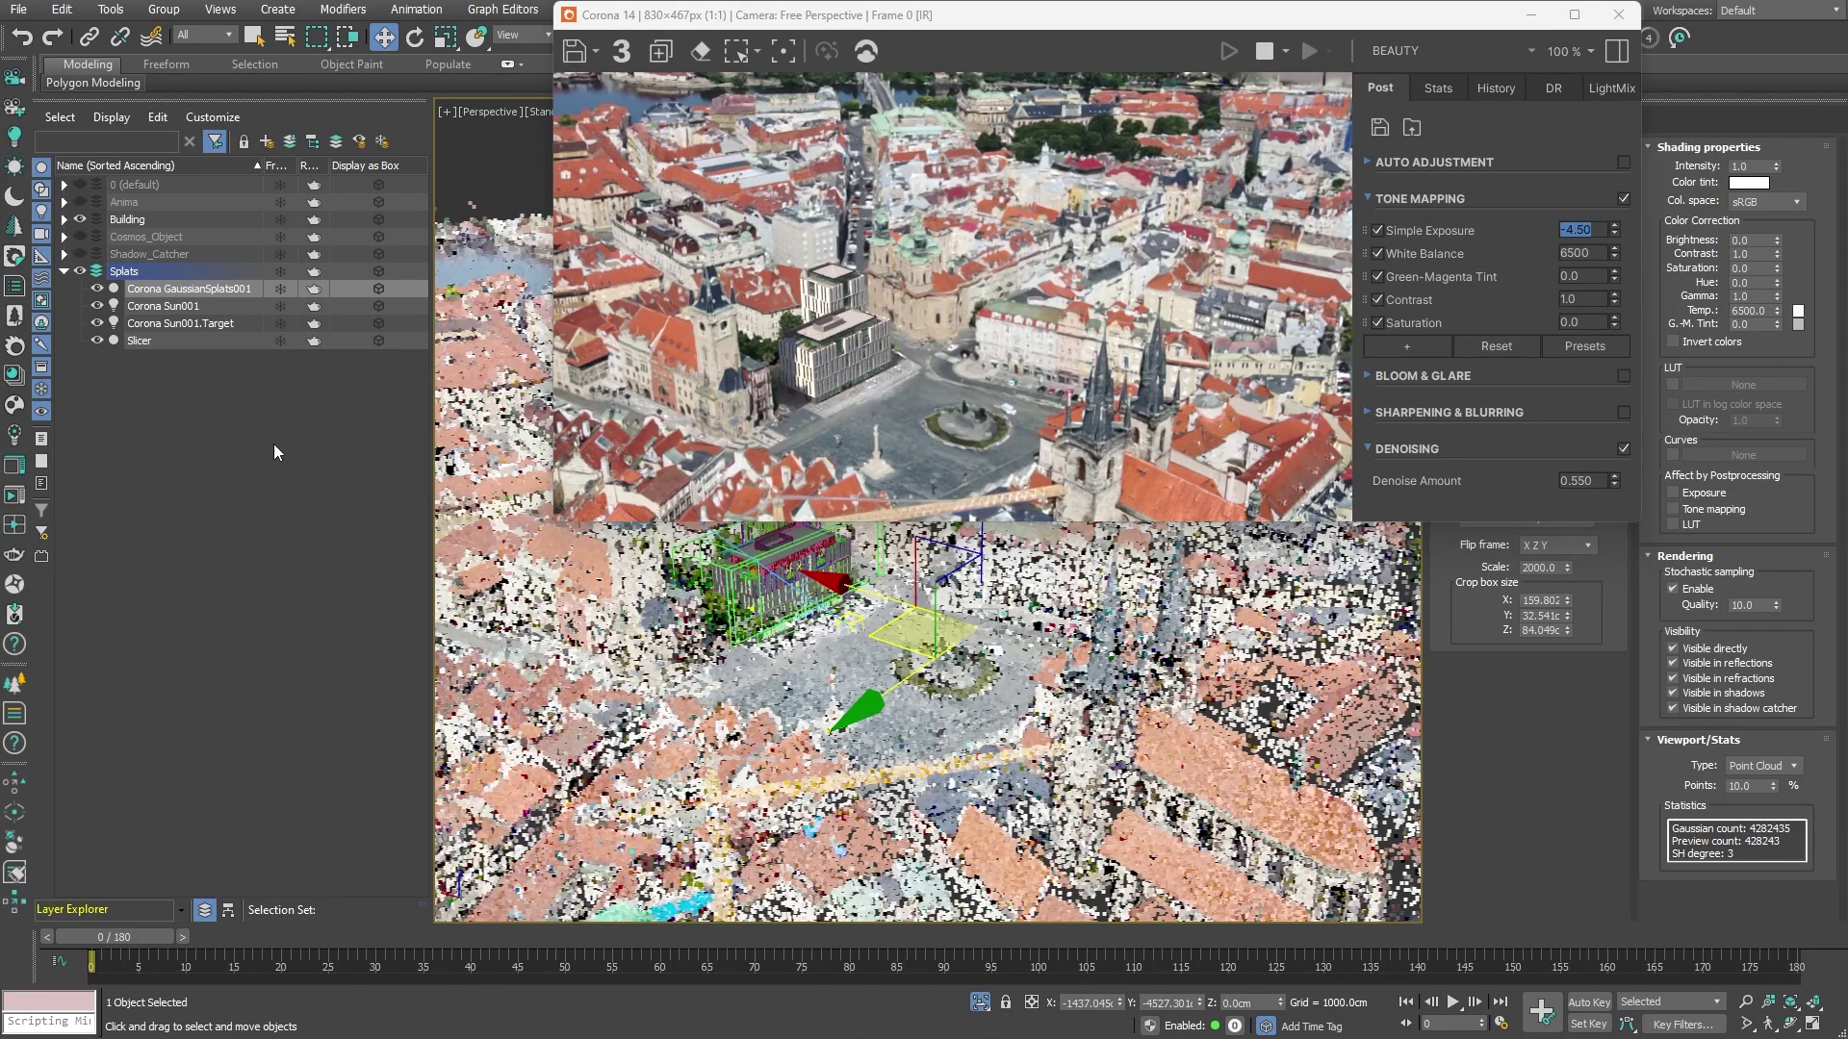
left_click(16, 406)
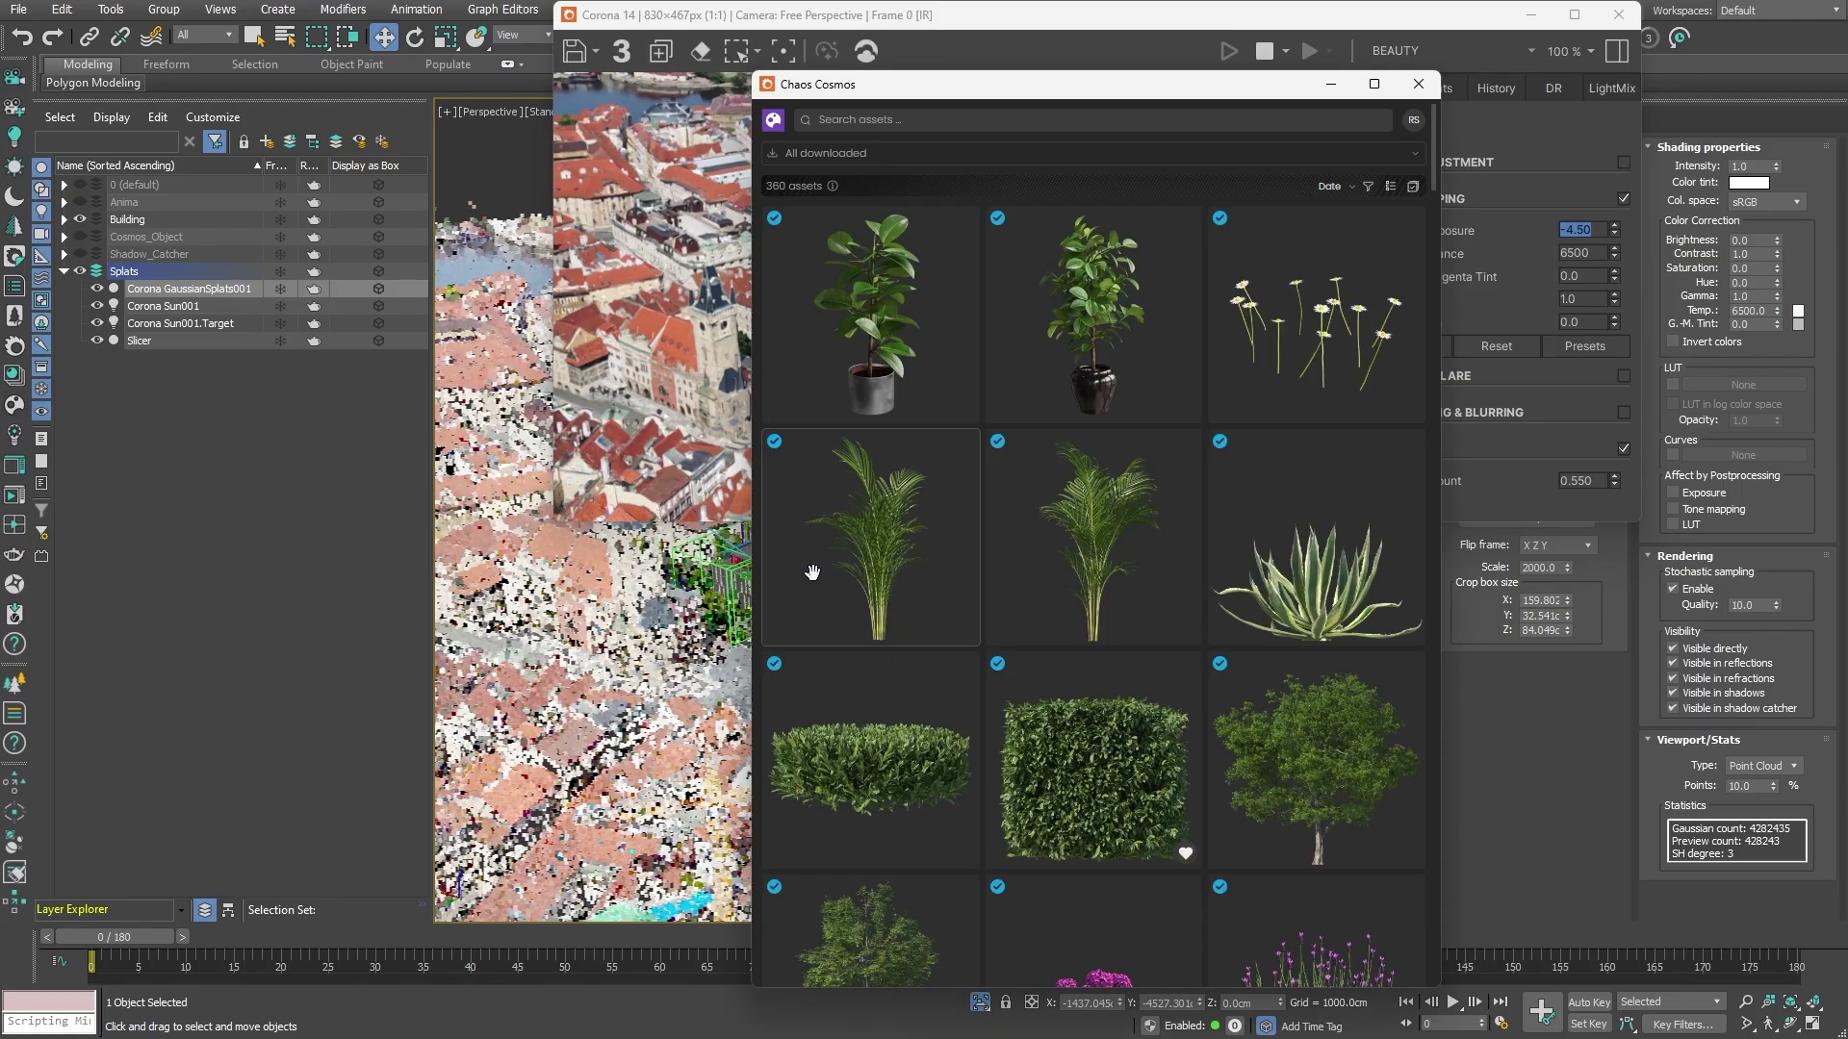
Step: Import the Field Elm 002 tree from Cosmos and move it left in the square
scroll(906, 624, "down", 3)
scroll(905, 623, "down", 1)
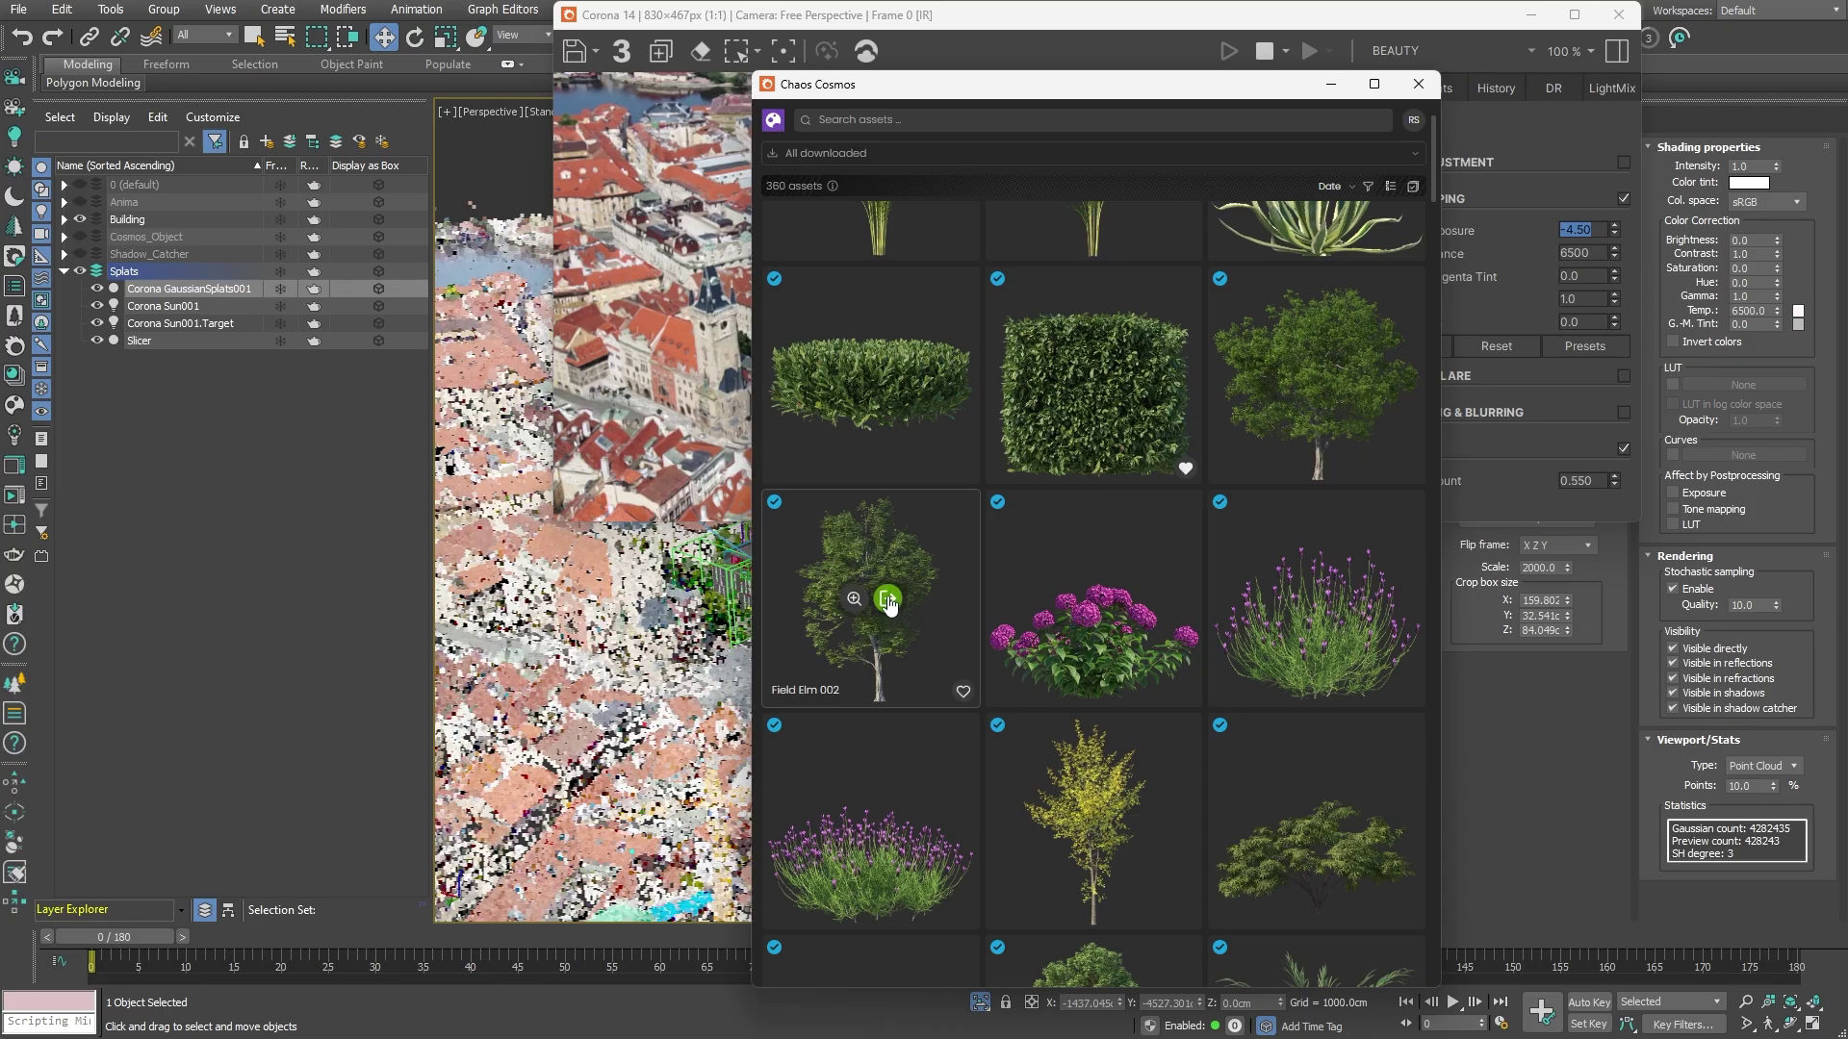
left_click(887, 599)
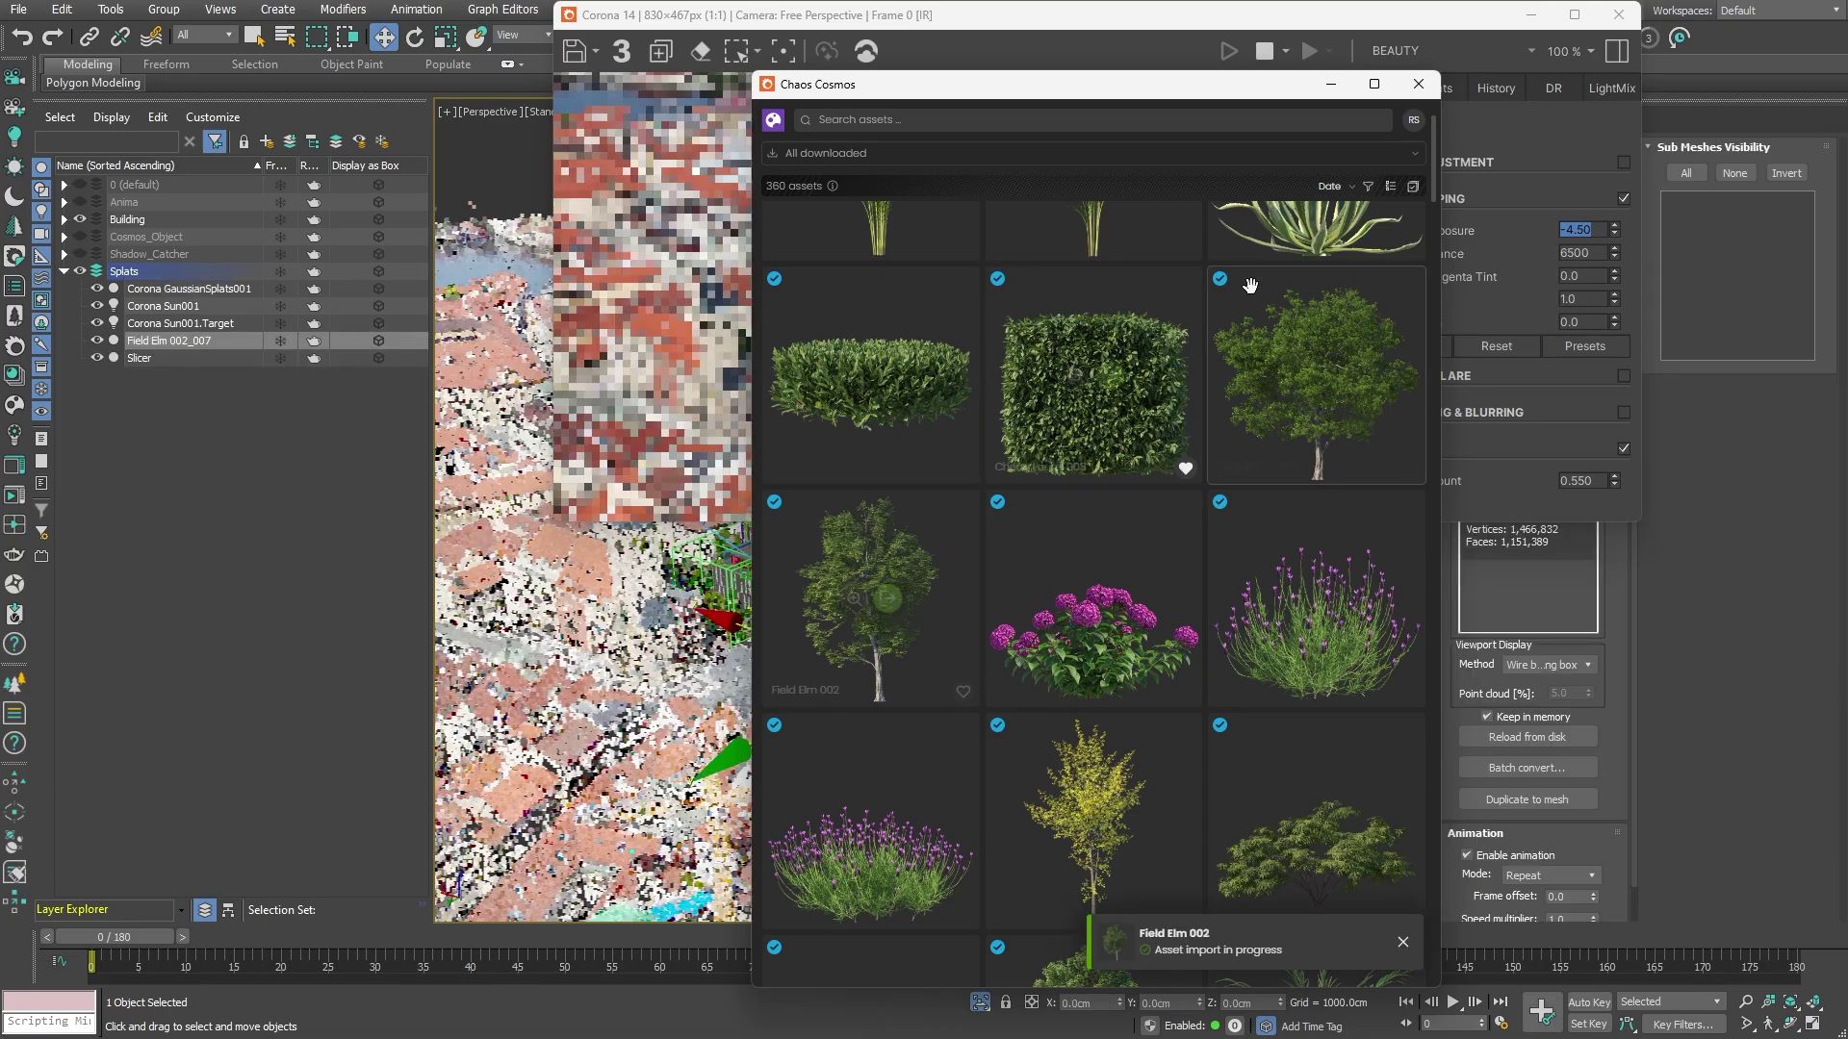
left_click(1413, 84)
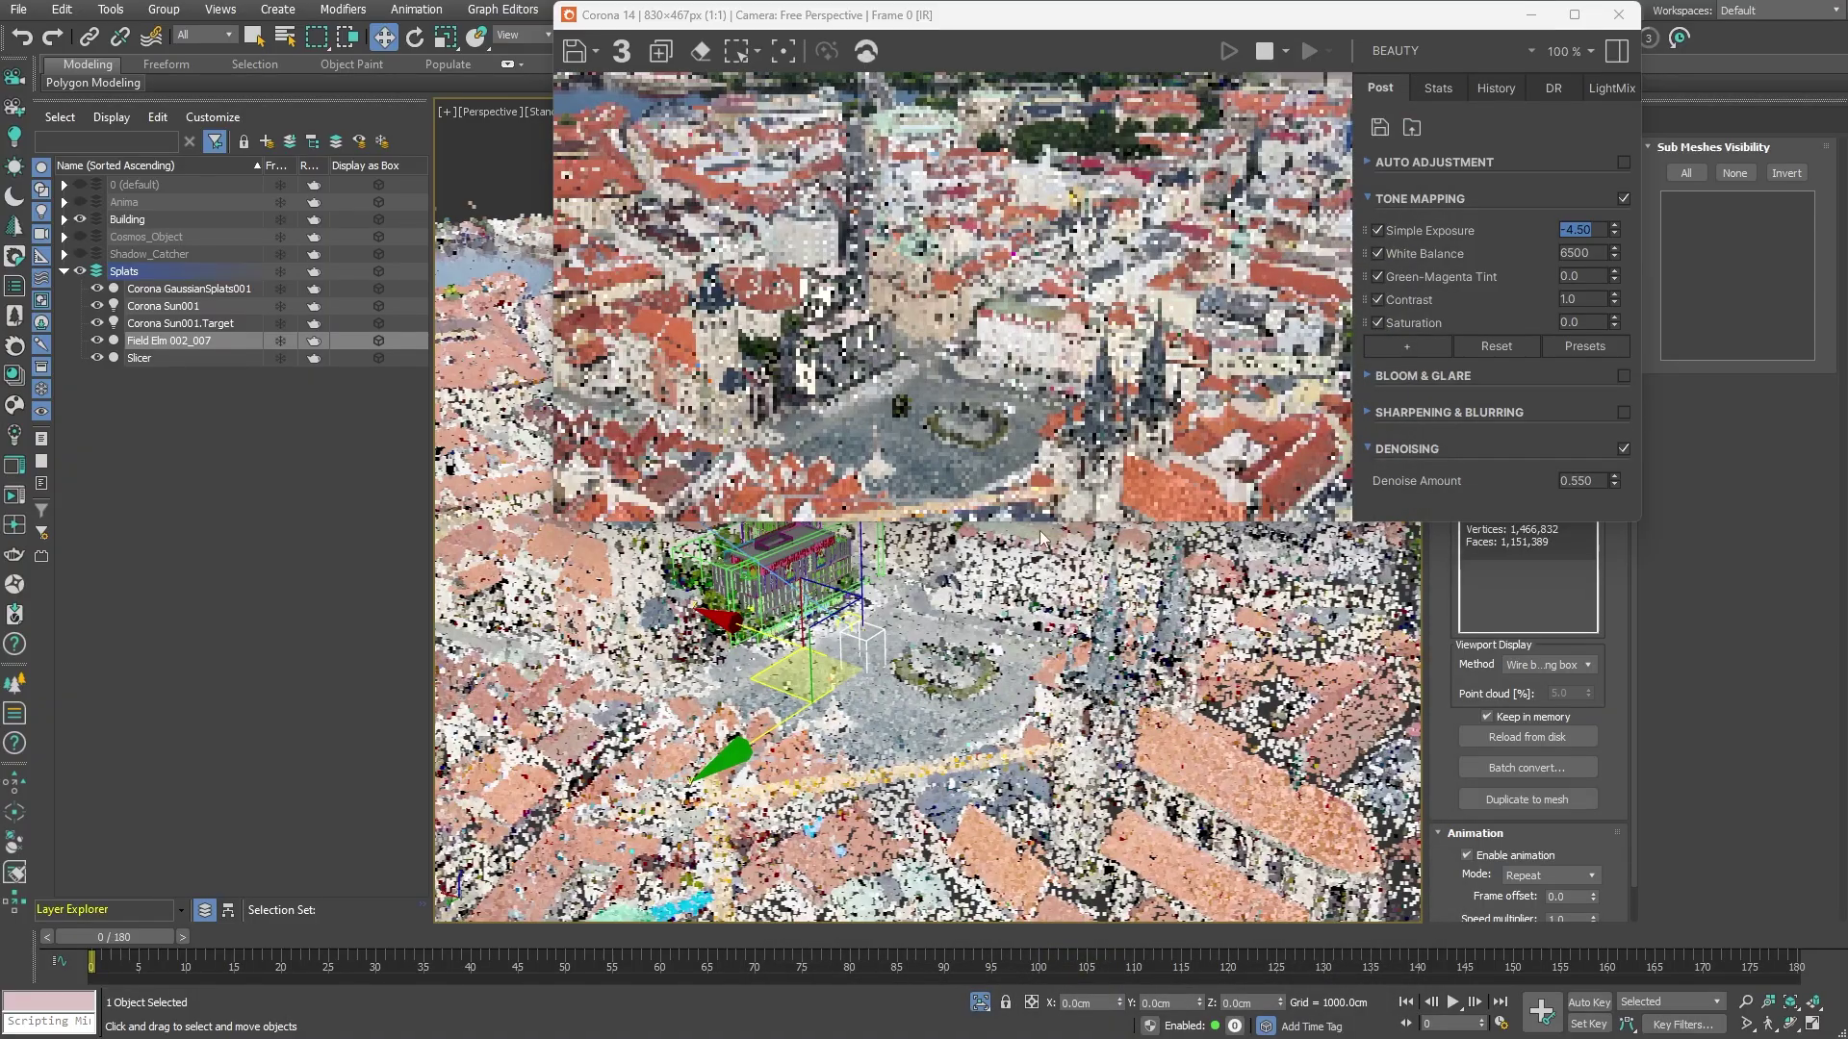
left_click_drag(754, 682, 626, 660)
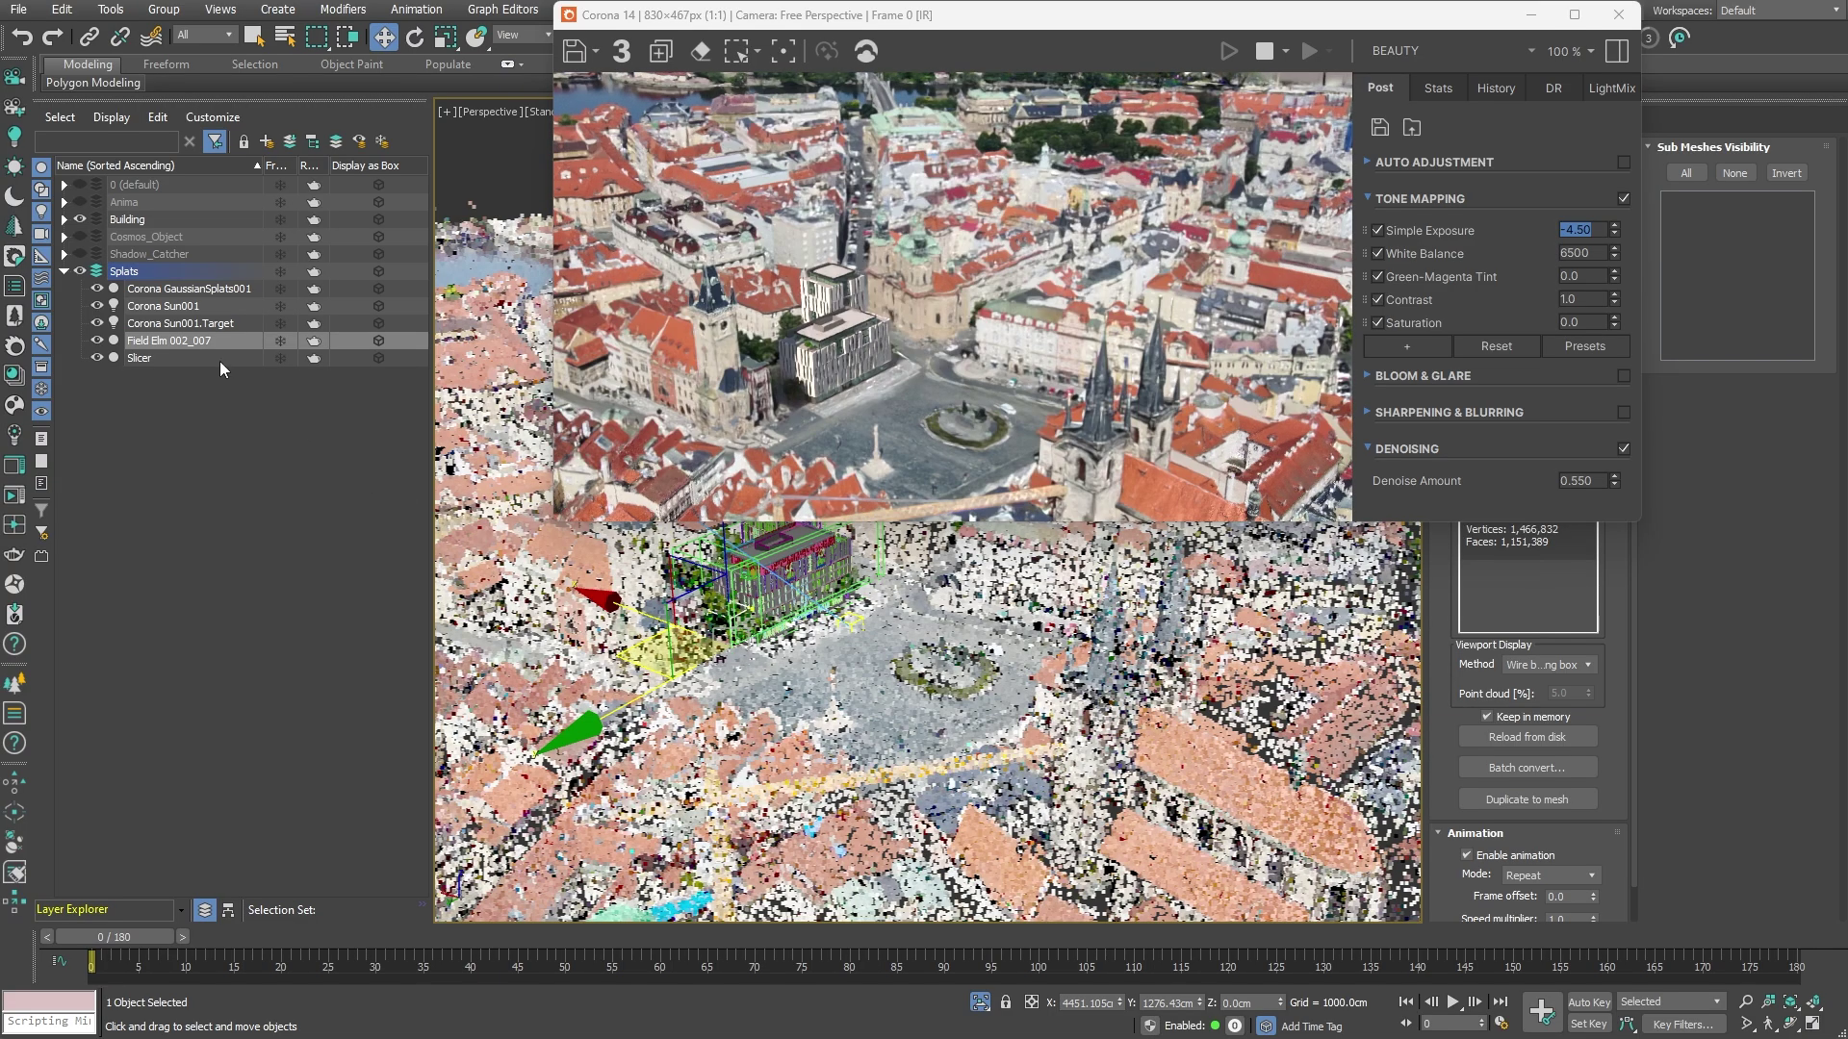
Step: Unhide the Cosmos_Object layer in the Layer Explorer so it appears again
left_click(81, 237)
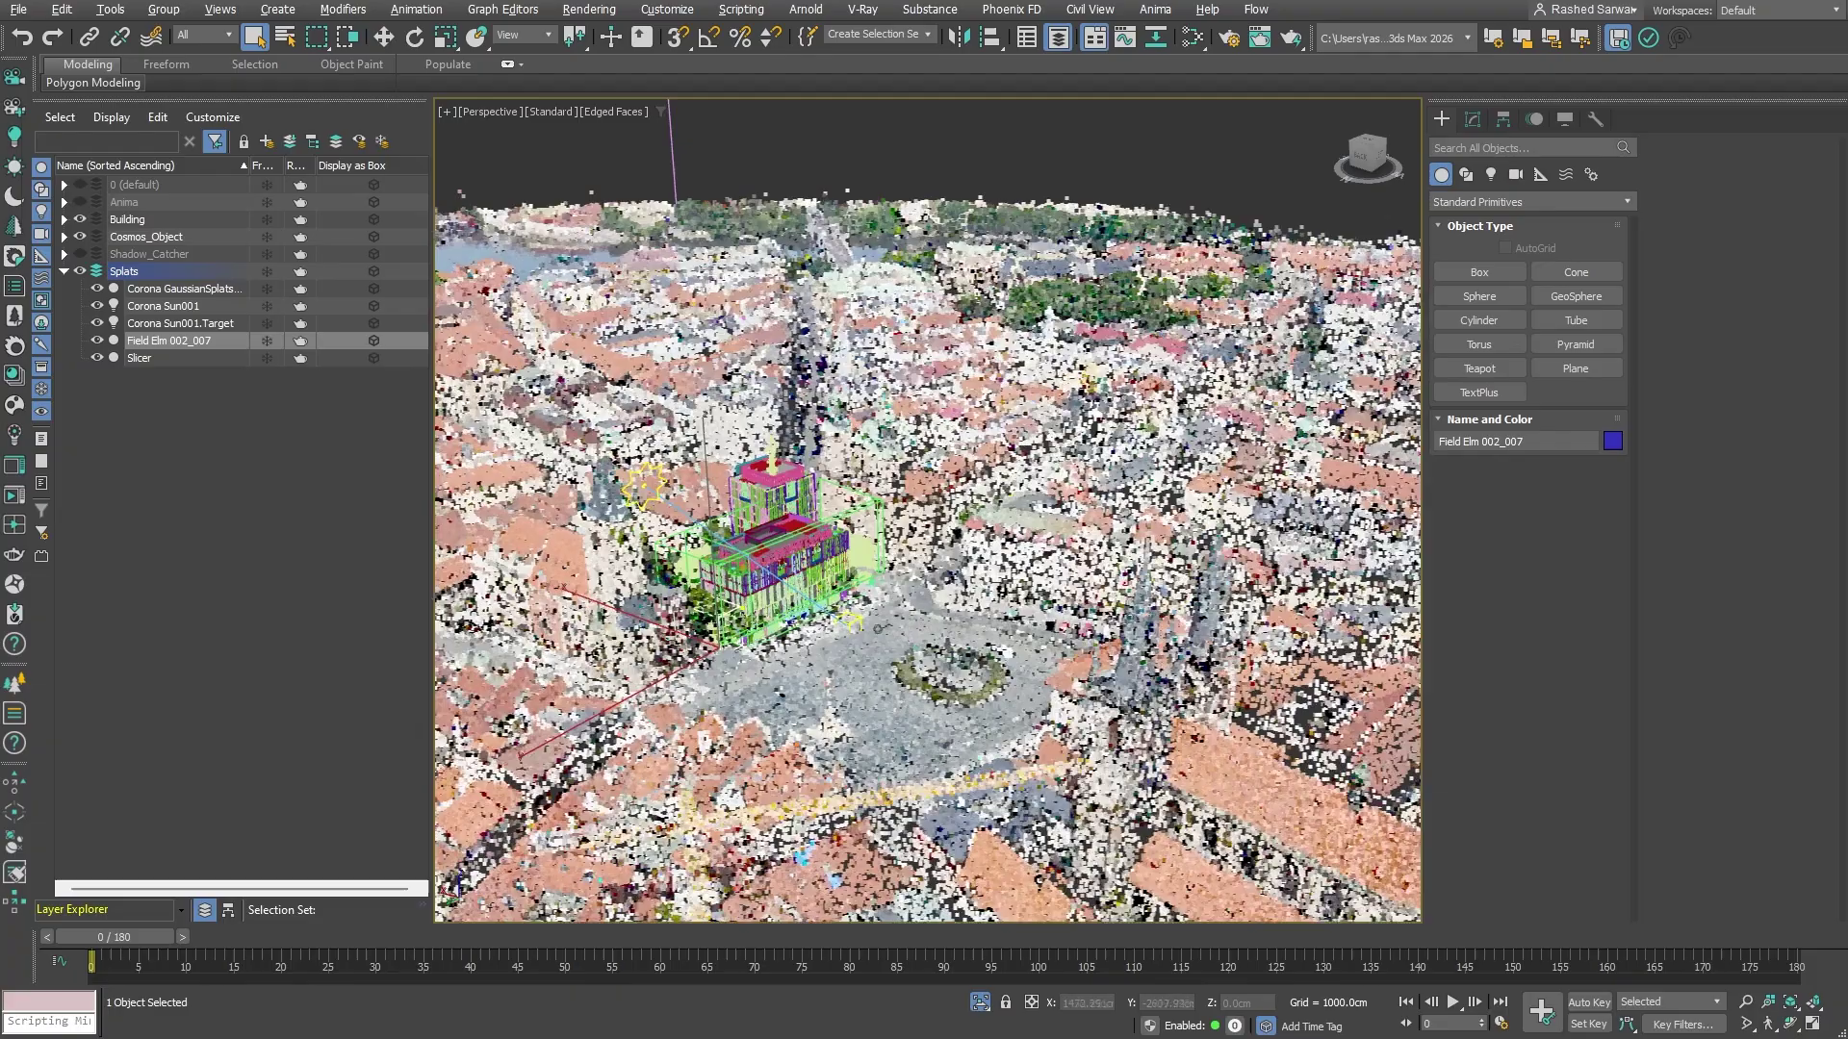
Step: Create a large ground plane, Plane002, across the square and move it under the building
scroll(880, 602, "up", 8)
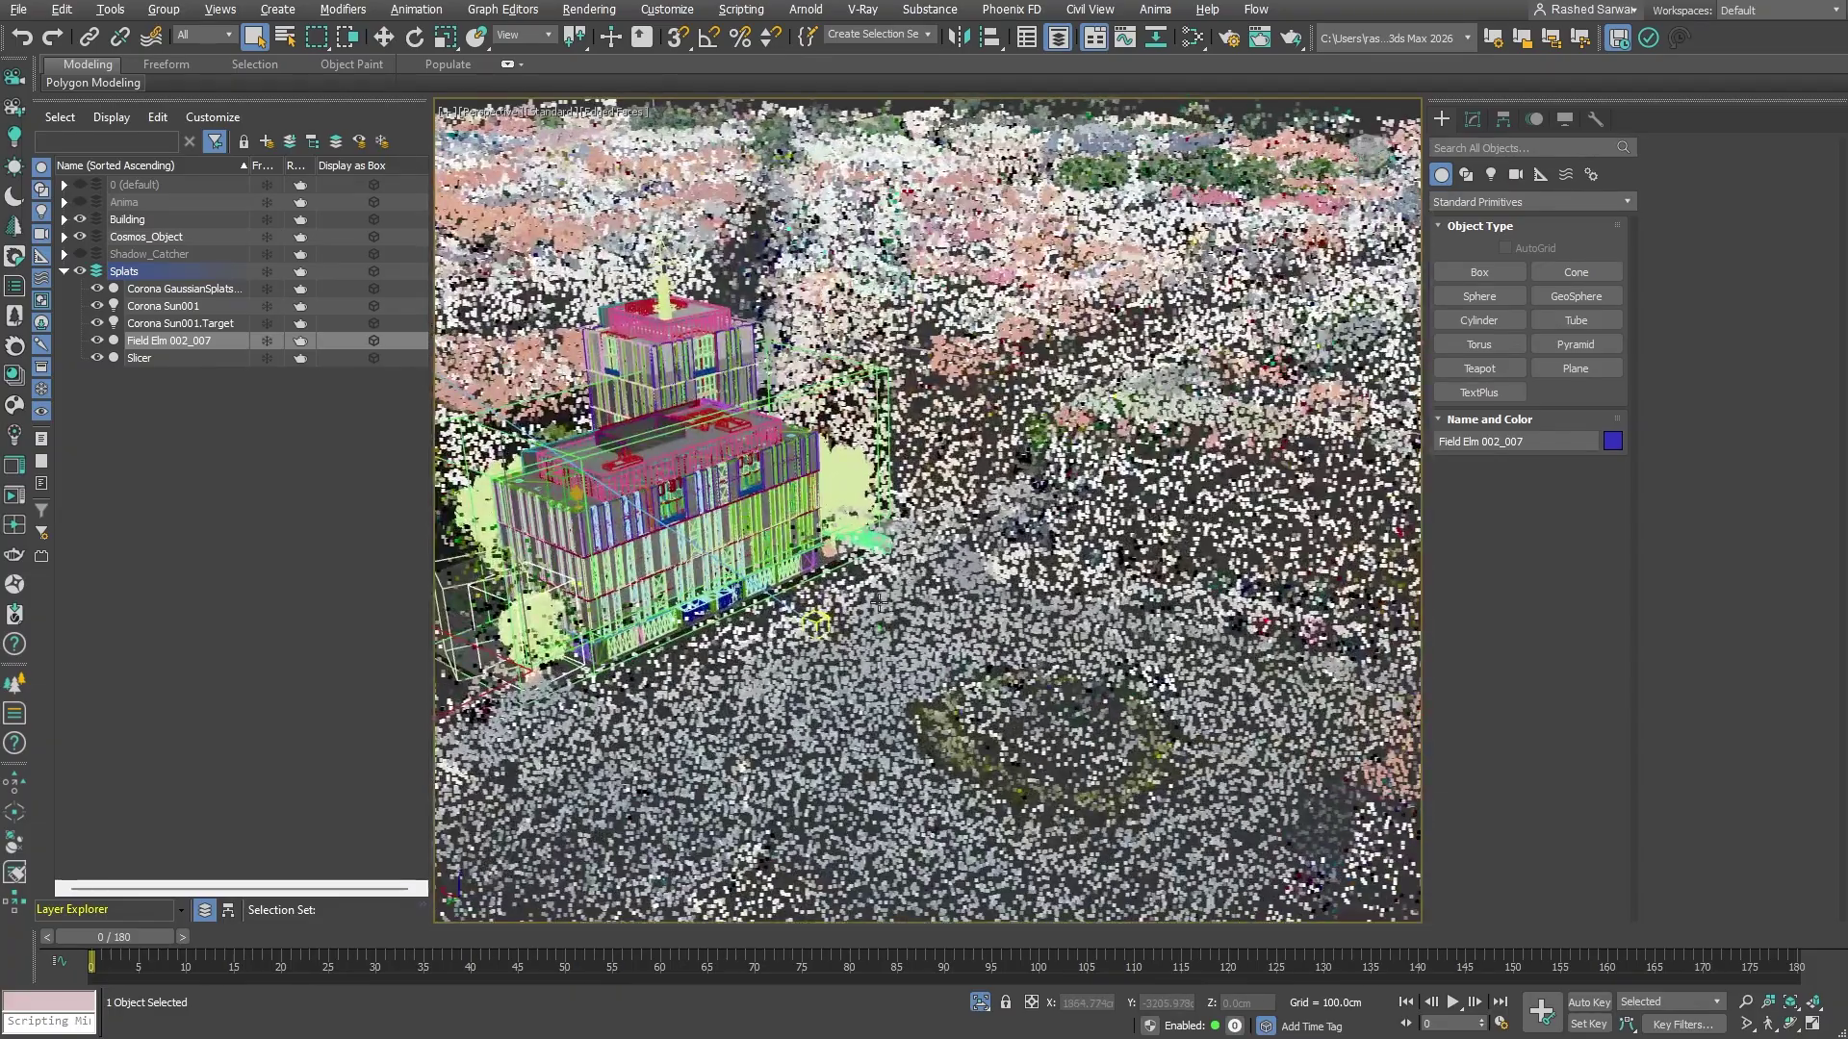
right_click(880, 602)
left_click(901, 548)
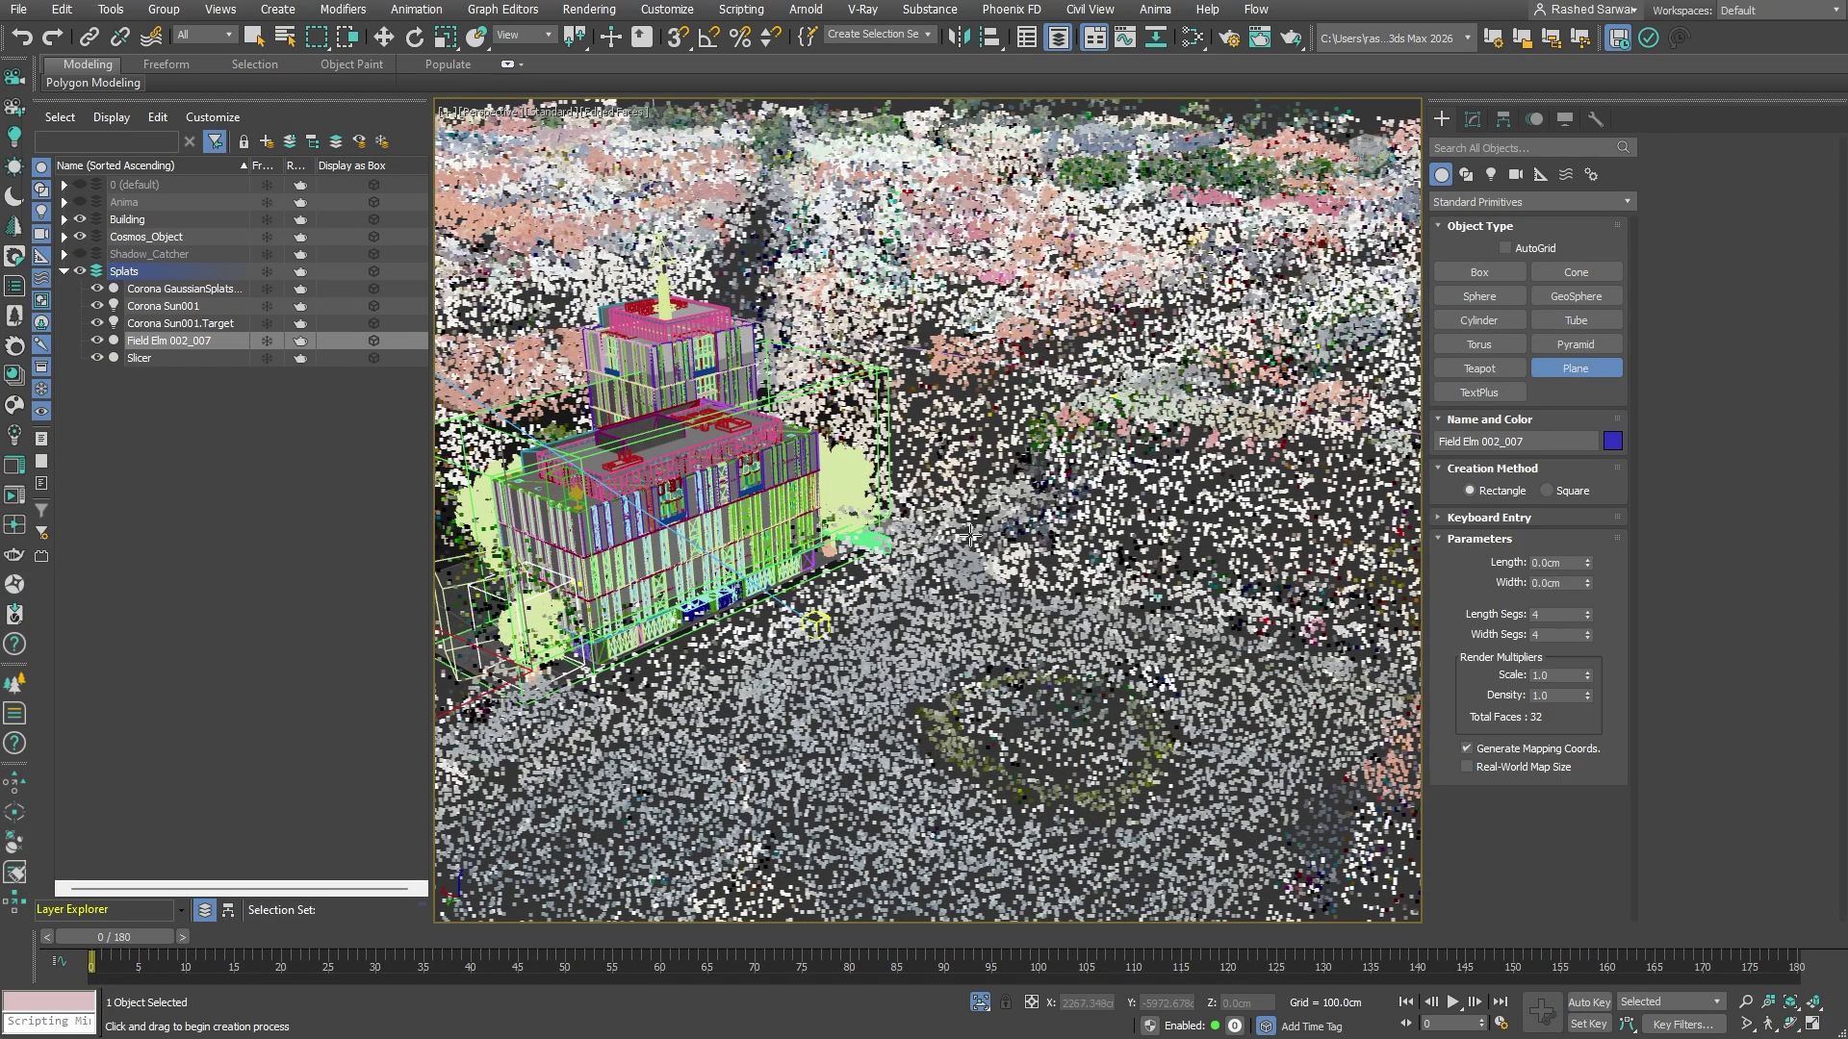
left_click_drag(976, 527, 940, 914)
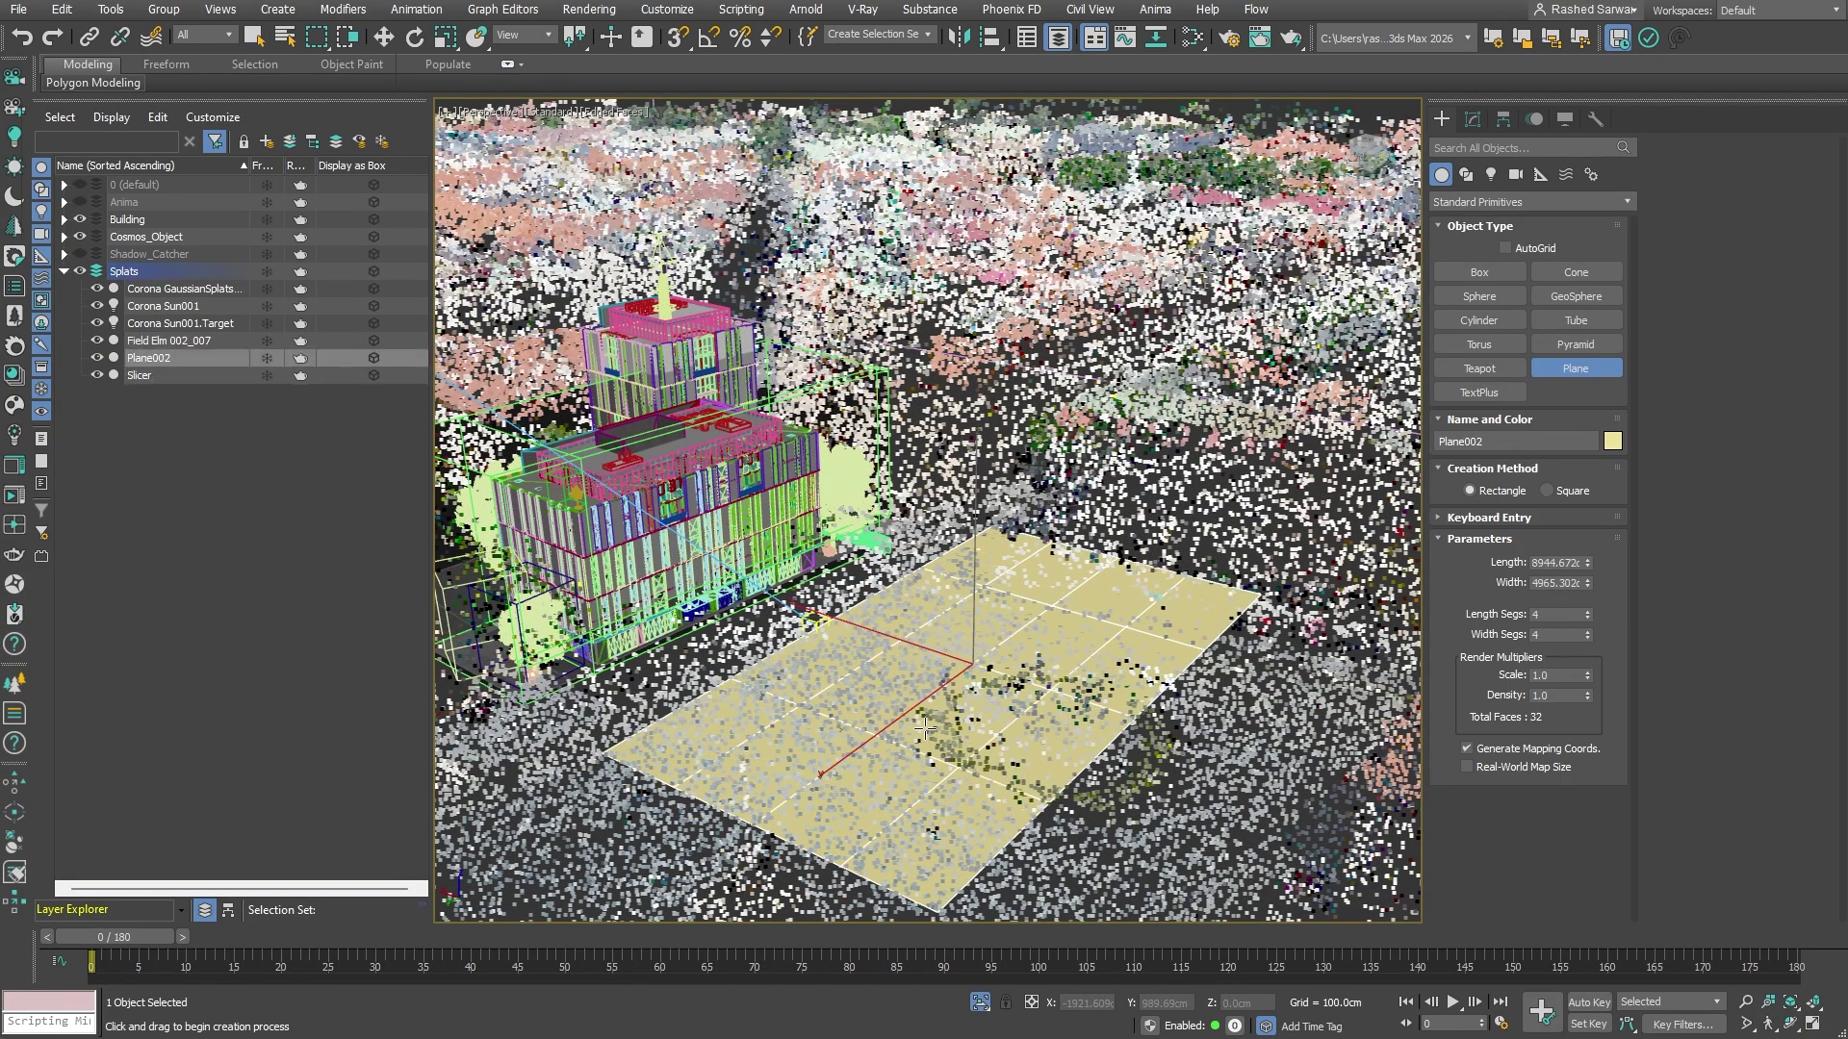
key("w")
left_click_drag(927, 727, 637, 644)
key("e")
key("w")
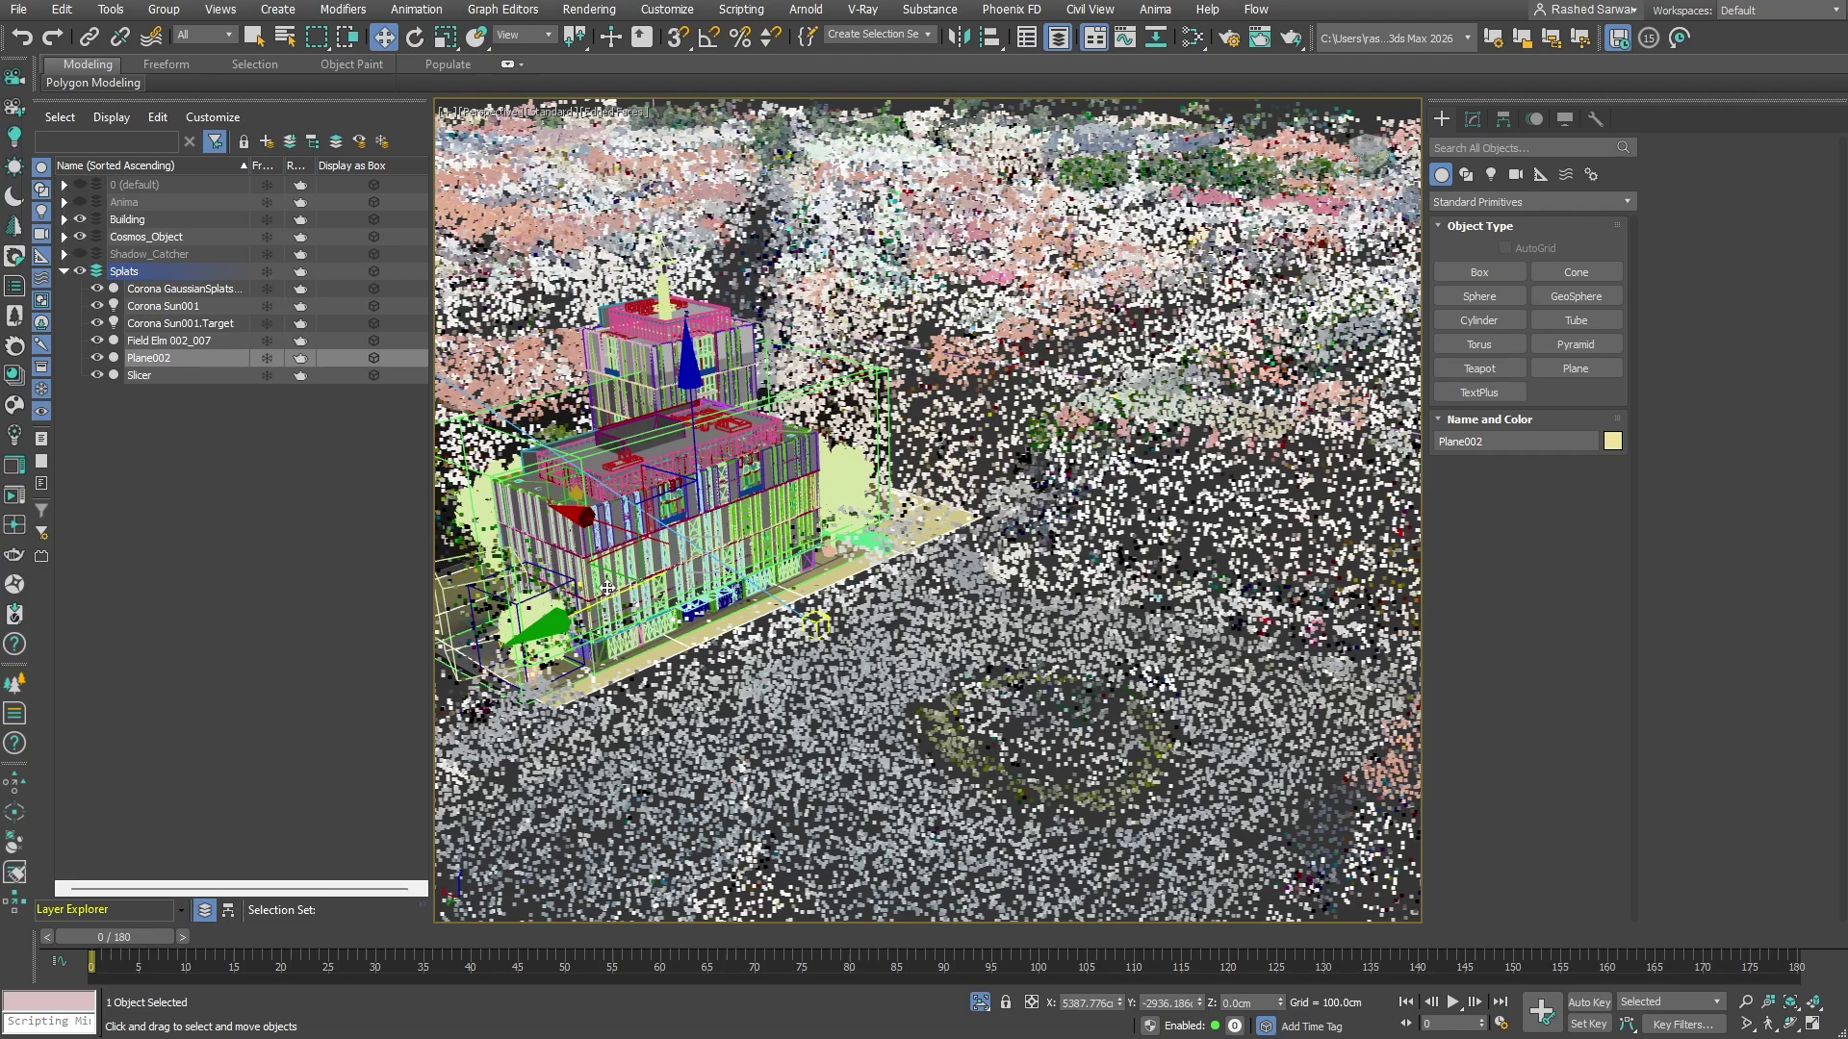
Step: Clone it as Plane003, rotate it -65° on X and -15° on Z, then select both planes
key("a")
left_click_drag(607, 588, 751, 486, "shift")
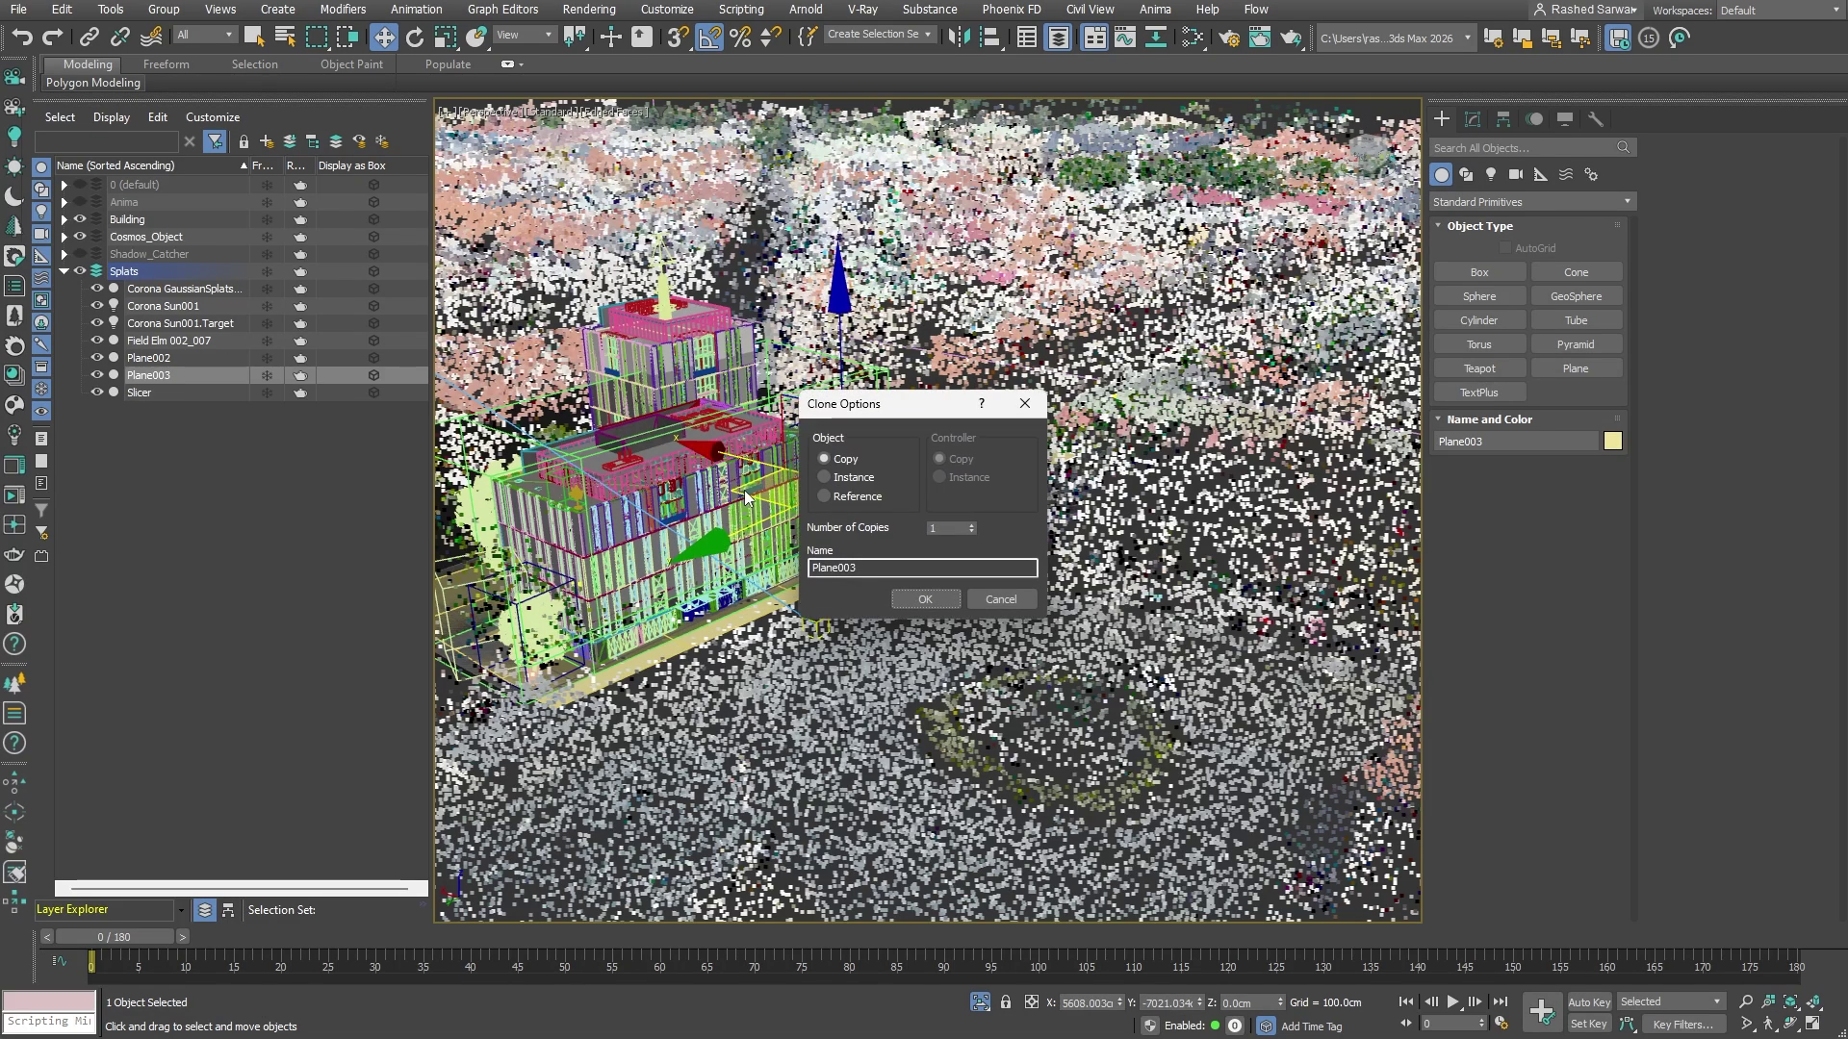
key("Return")
key("e")
left_click_drag(774, 360, 710, 526)
key("w")
key("e")
key("w")
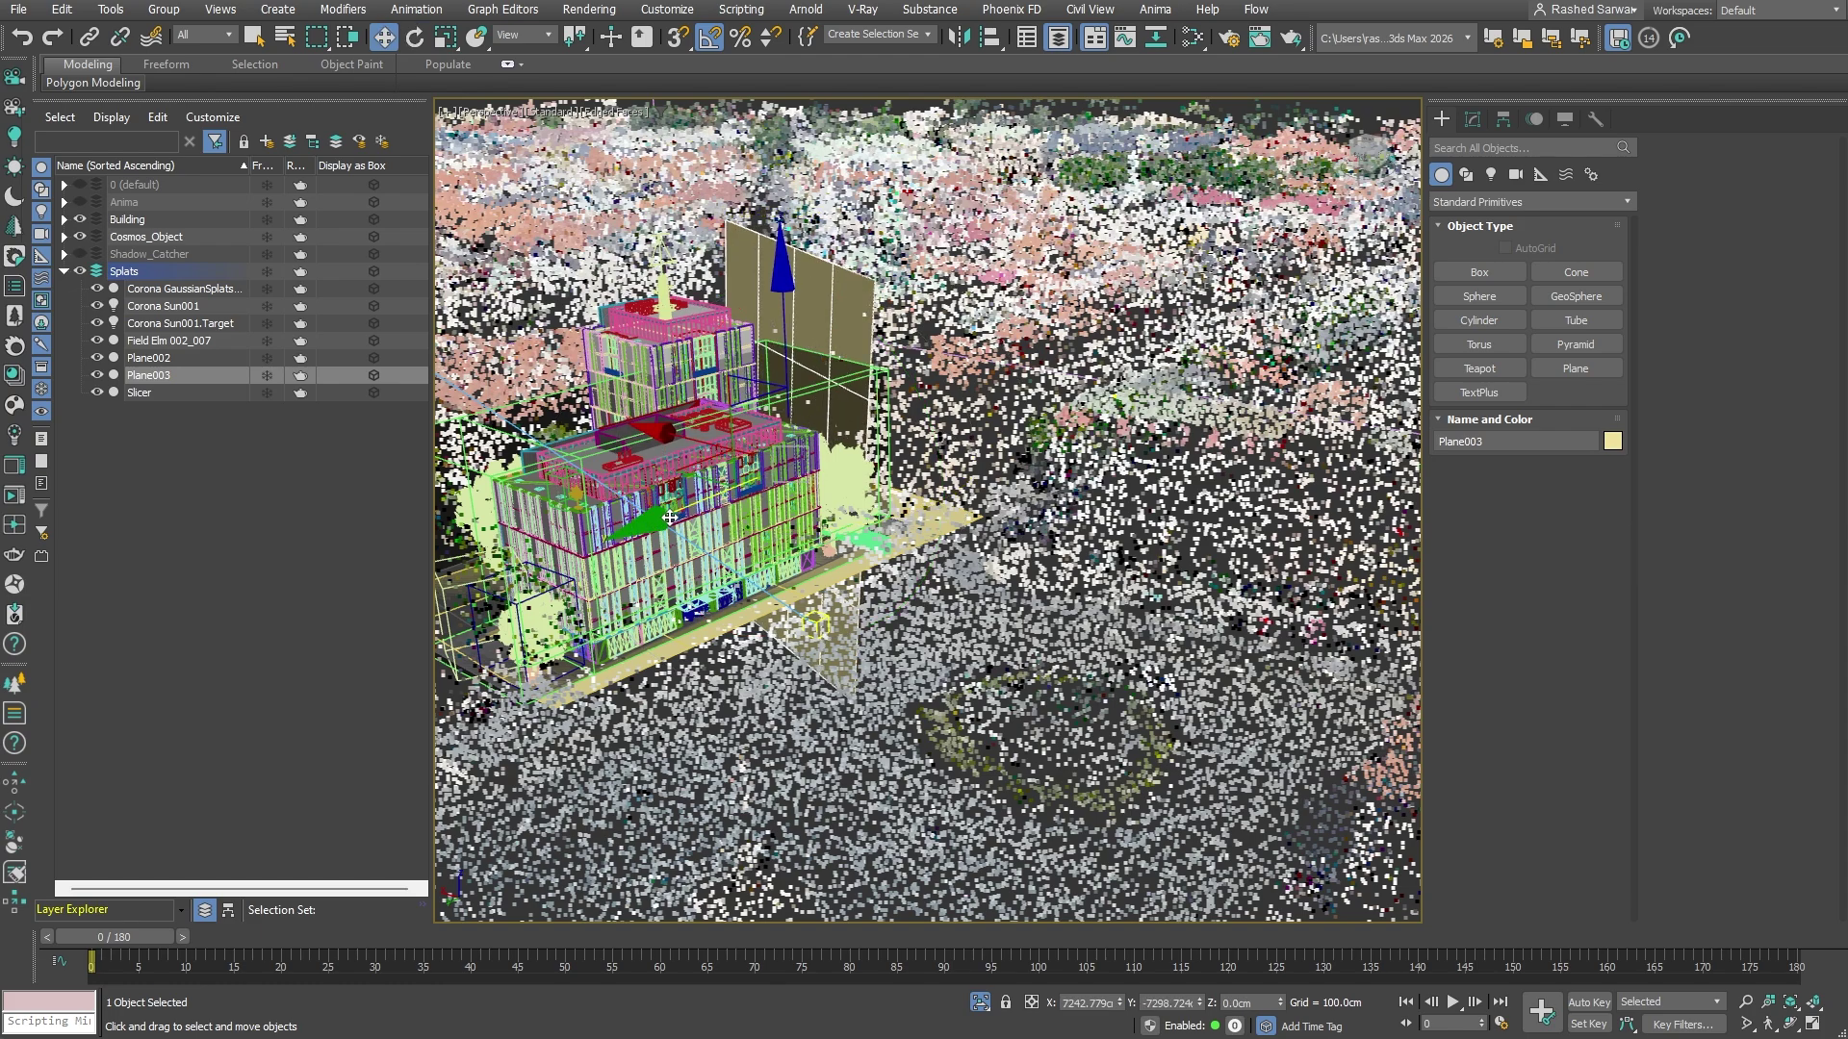
left_click(951, 520, "ctrl")
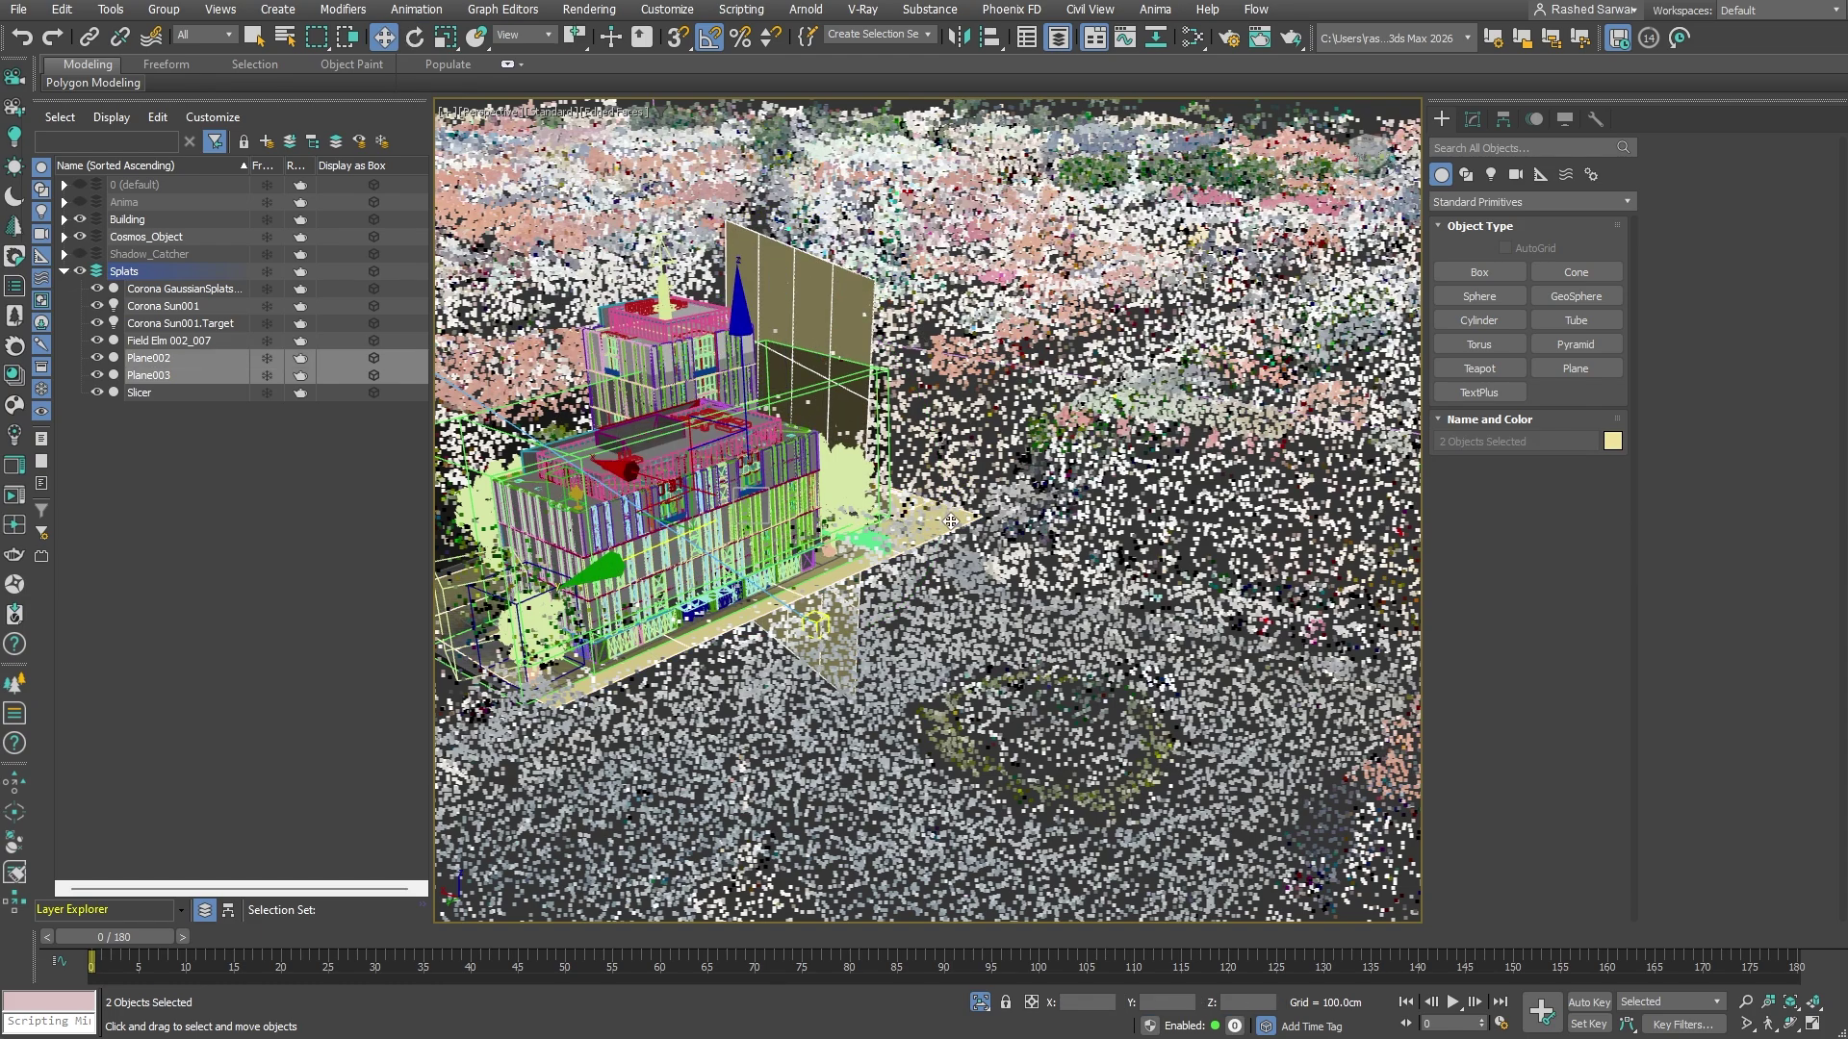
Step: Assign a CoronaShadowCatcherMtl to Plane002 and Plane003, then start Corona interactive rendering
key("m")
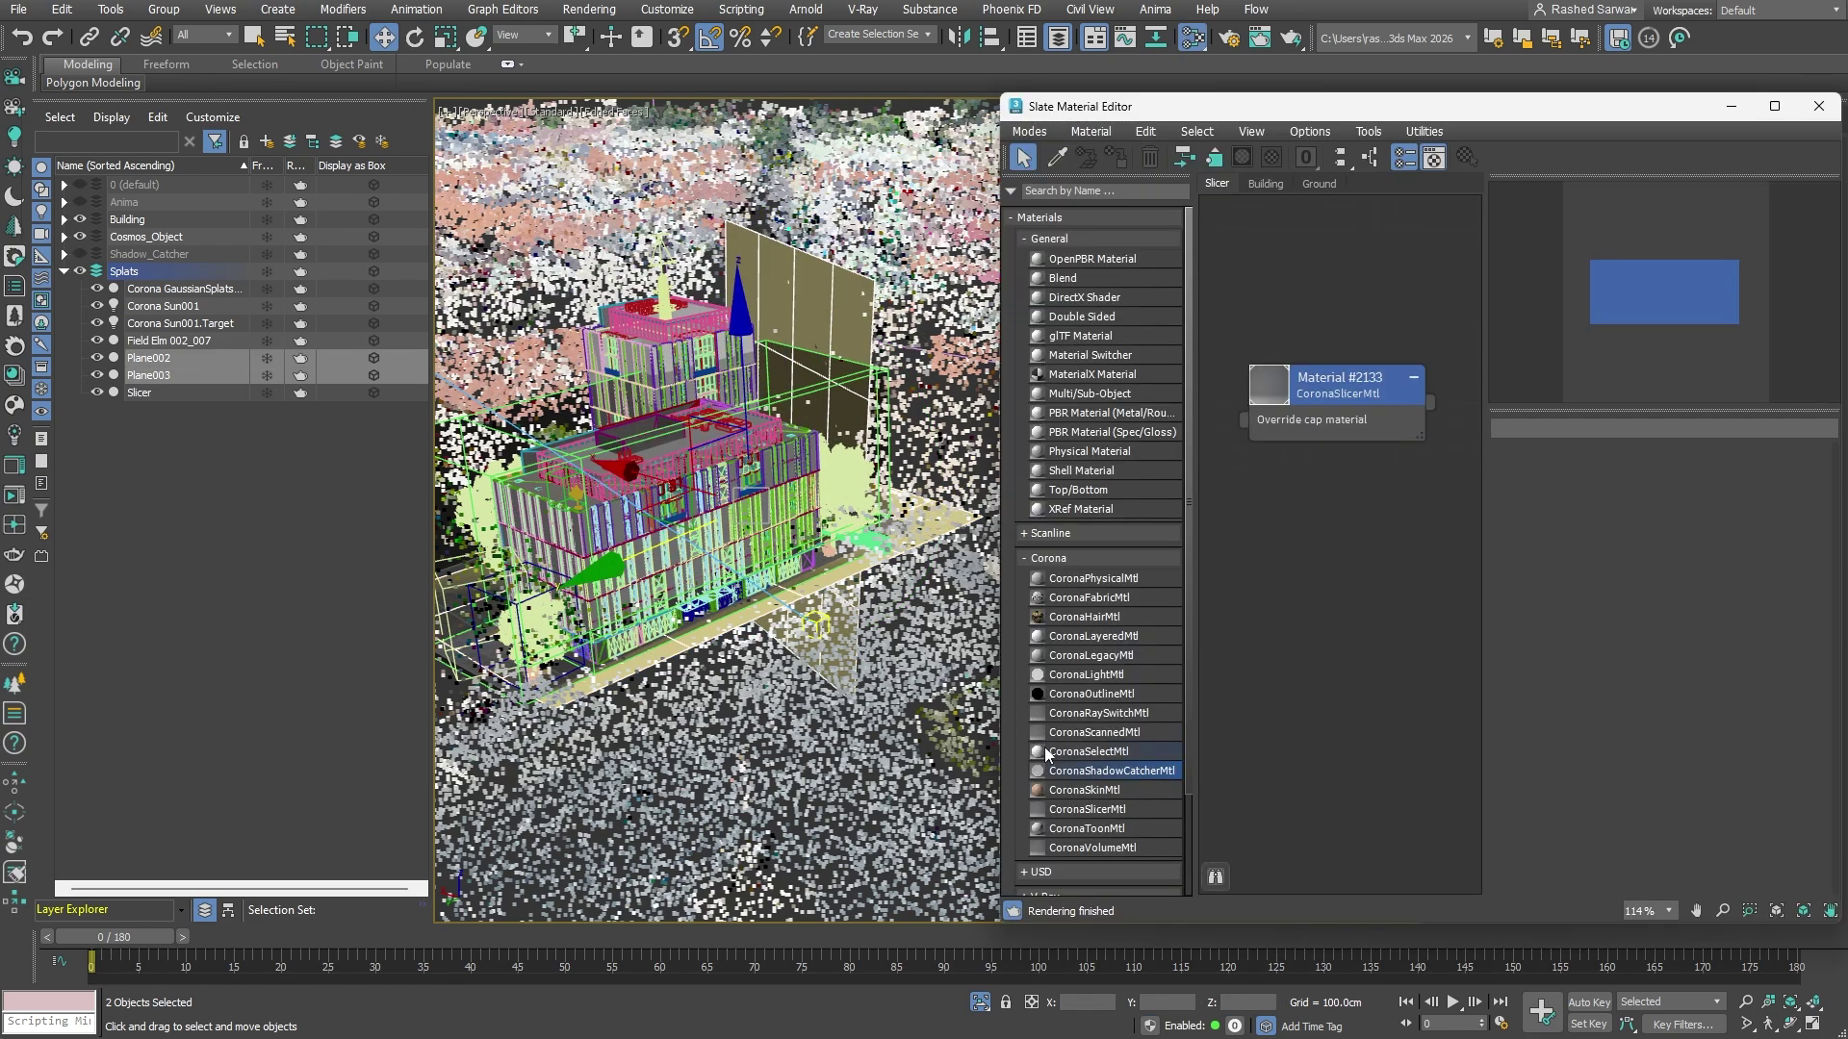
left_click_drag(1060, 771, 1251, 568)
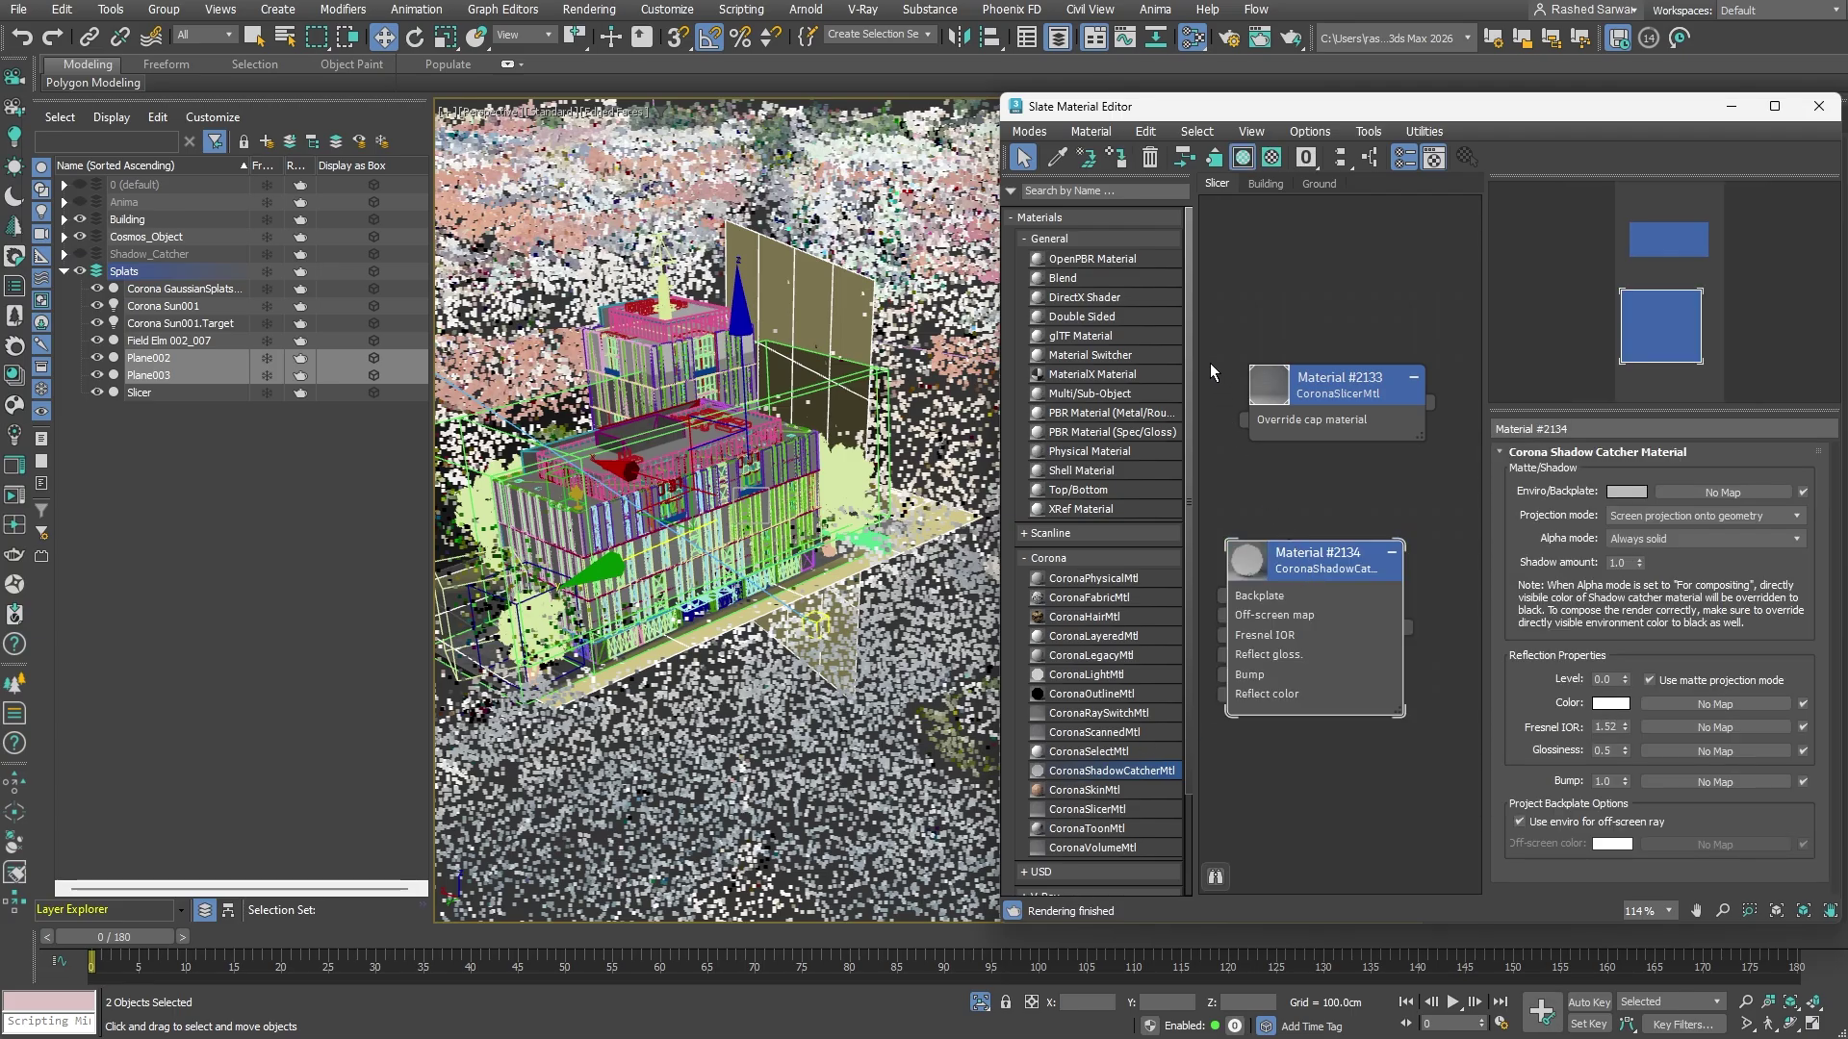
left_click(1120, 158)
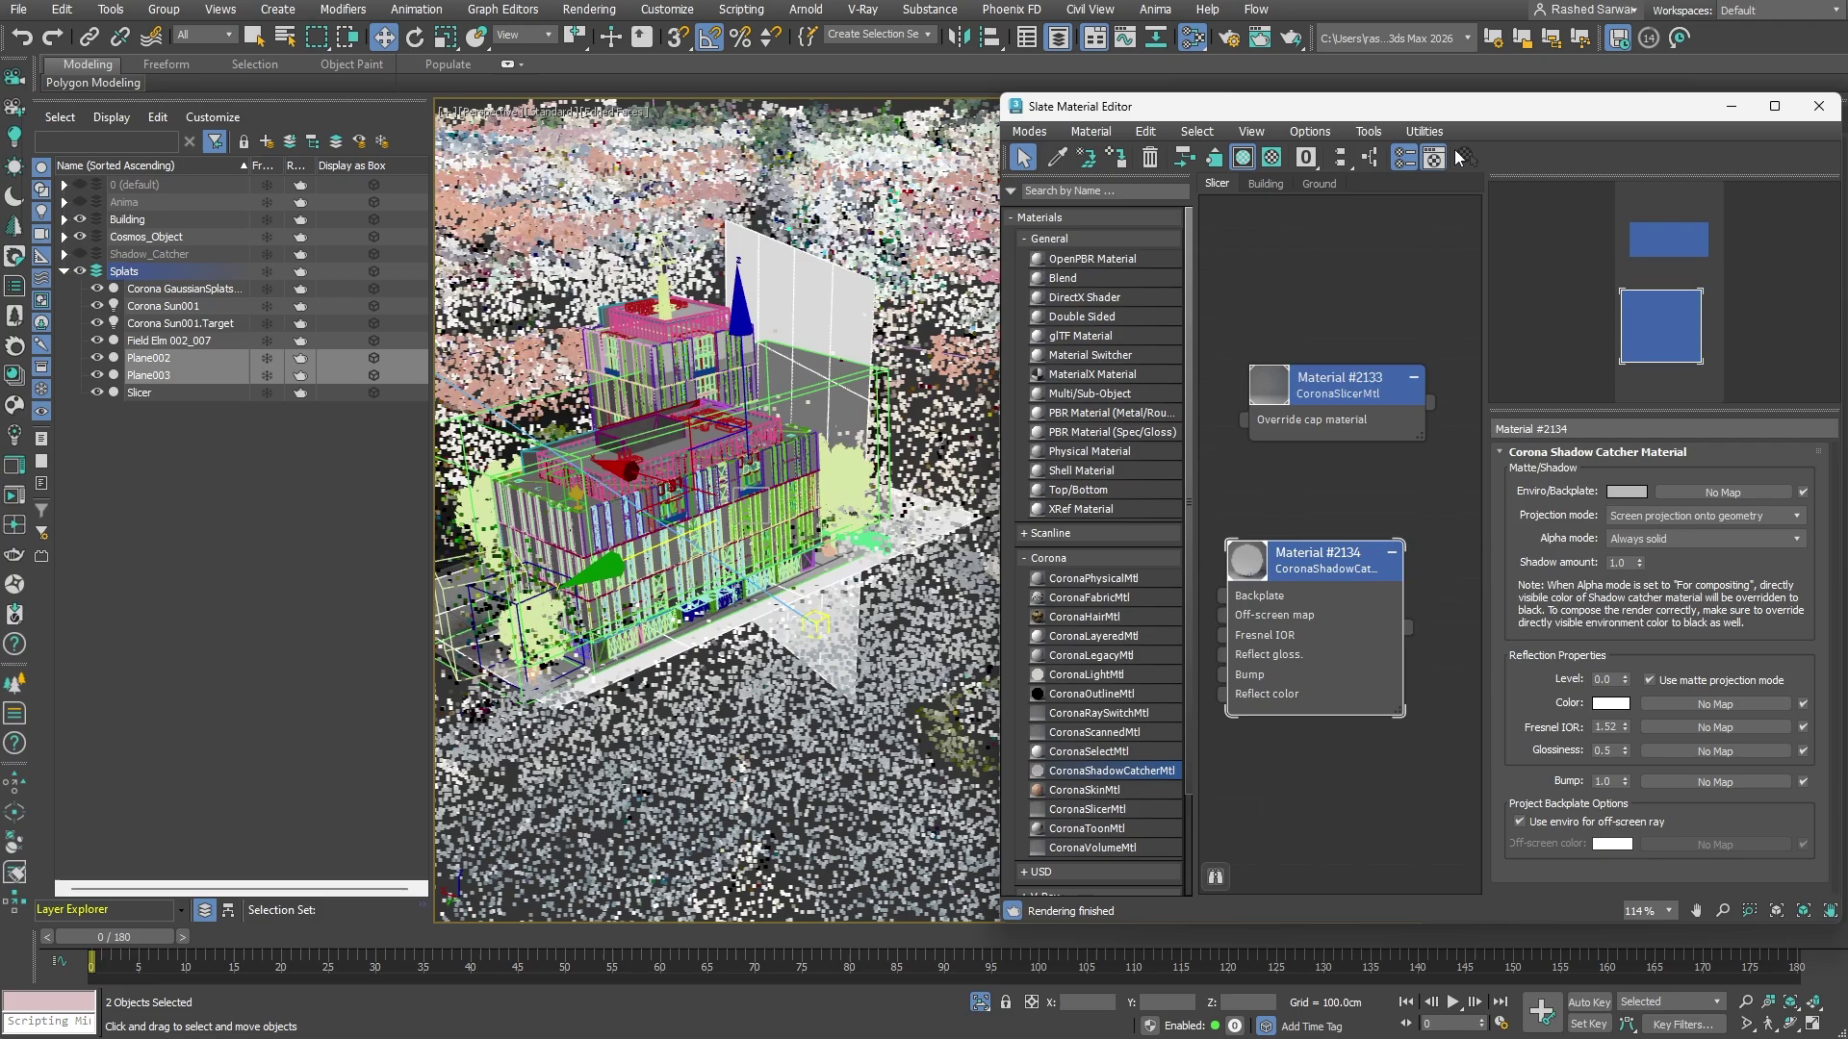
left_click(1818, 106)
middle_click_drag(760, 476, 789, 510)
left_click(15, 495)
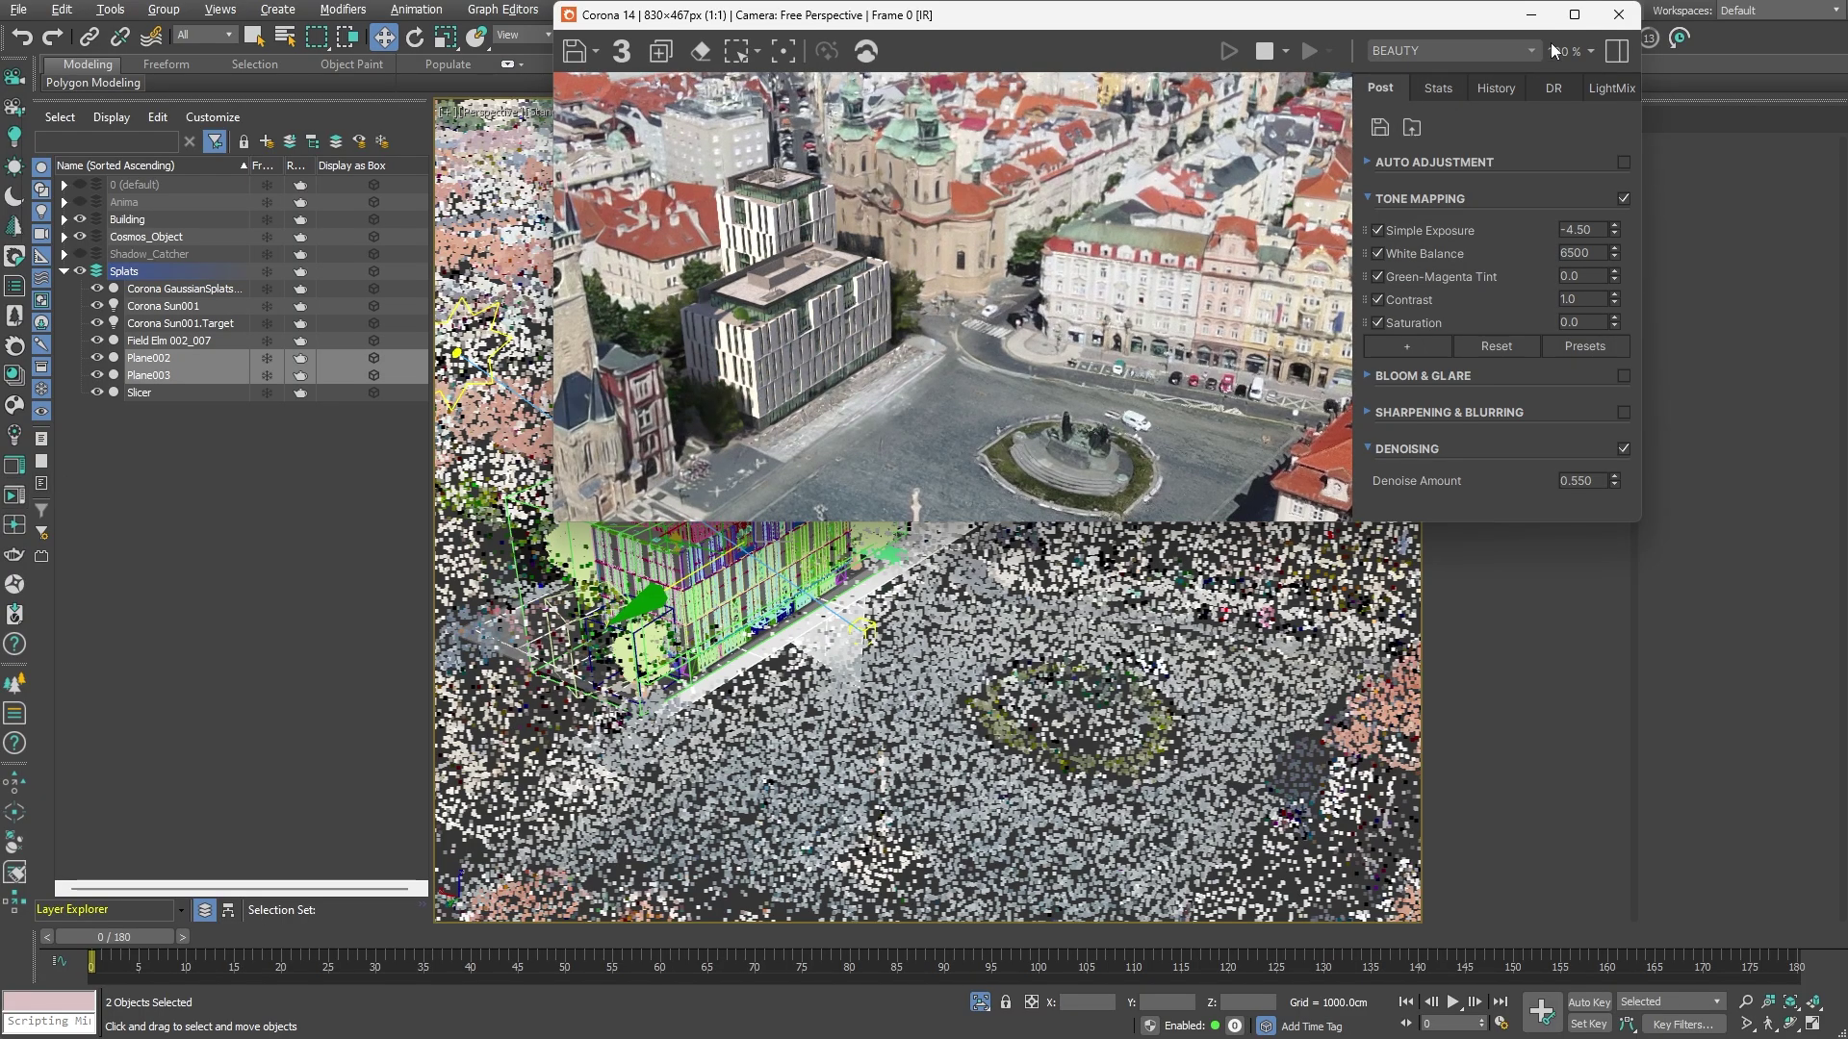
Step: Close the render window and look through Corona Camera001
left_click(1617, 17)
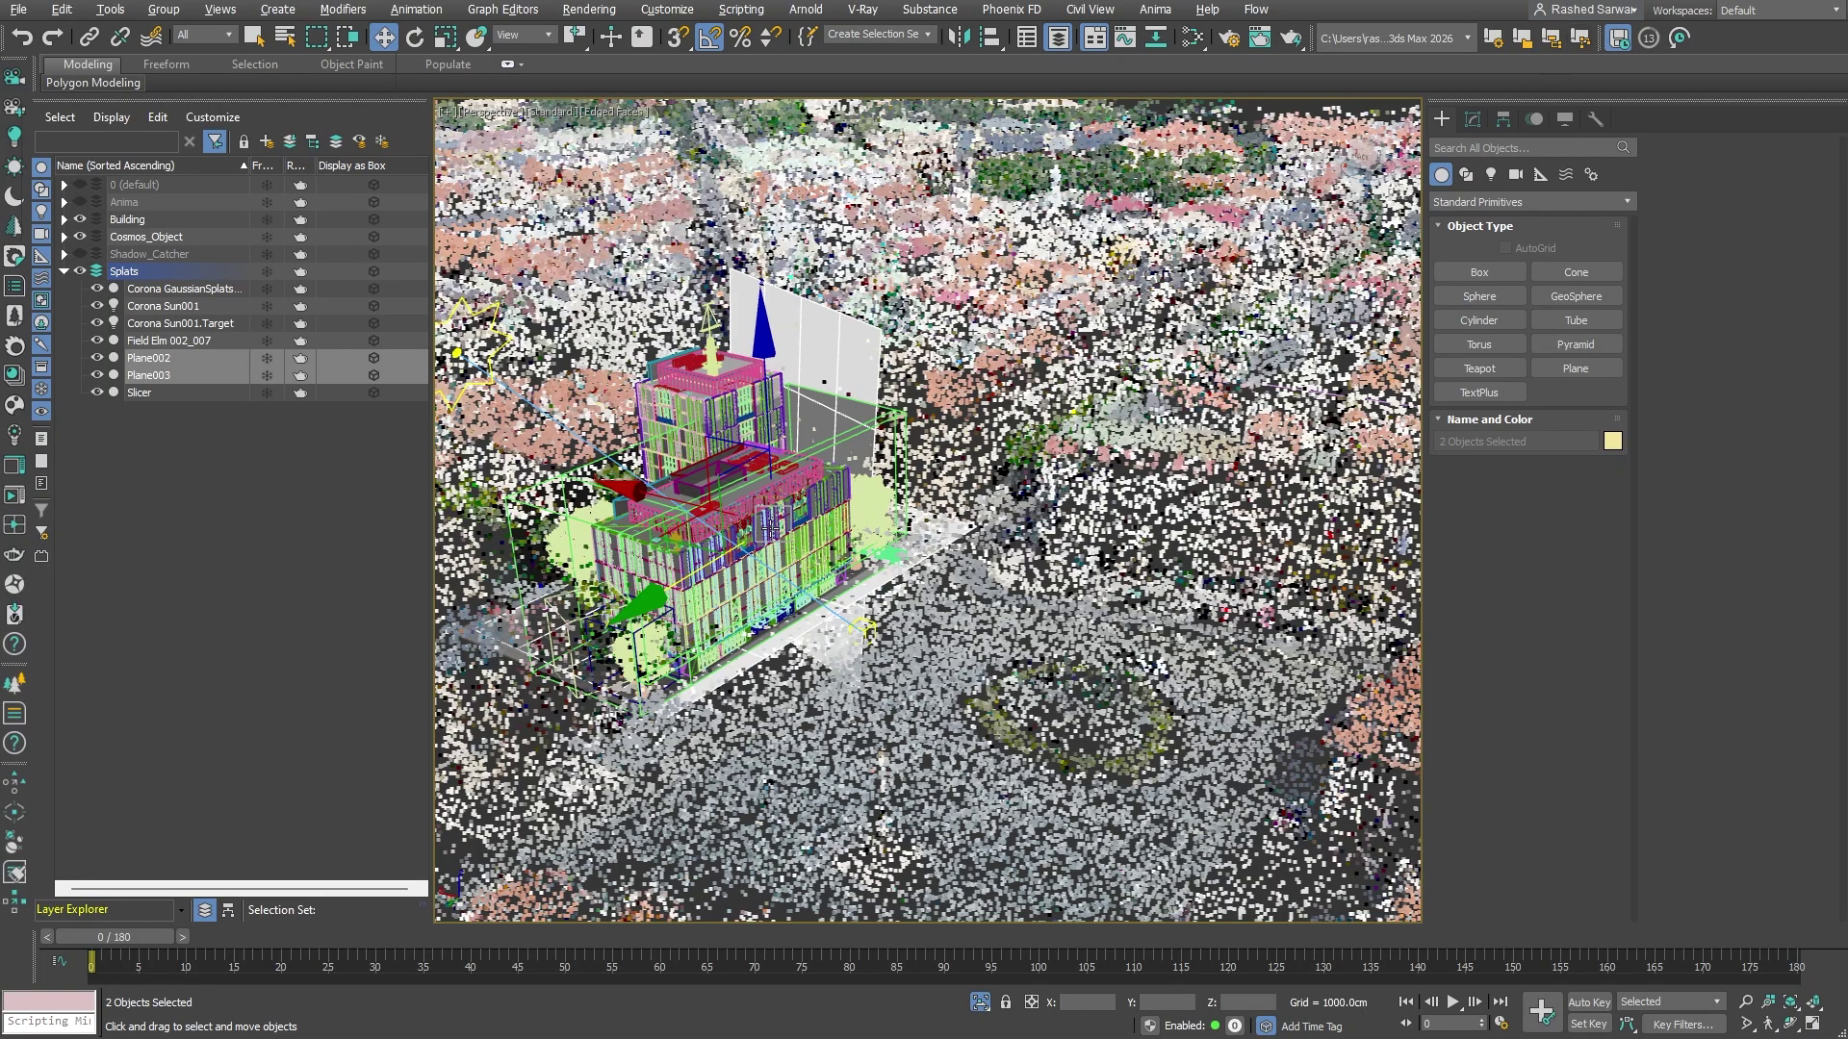
middle_click_drag(769, 528, 798, 517, "alt")
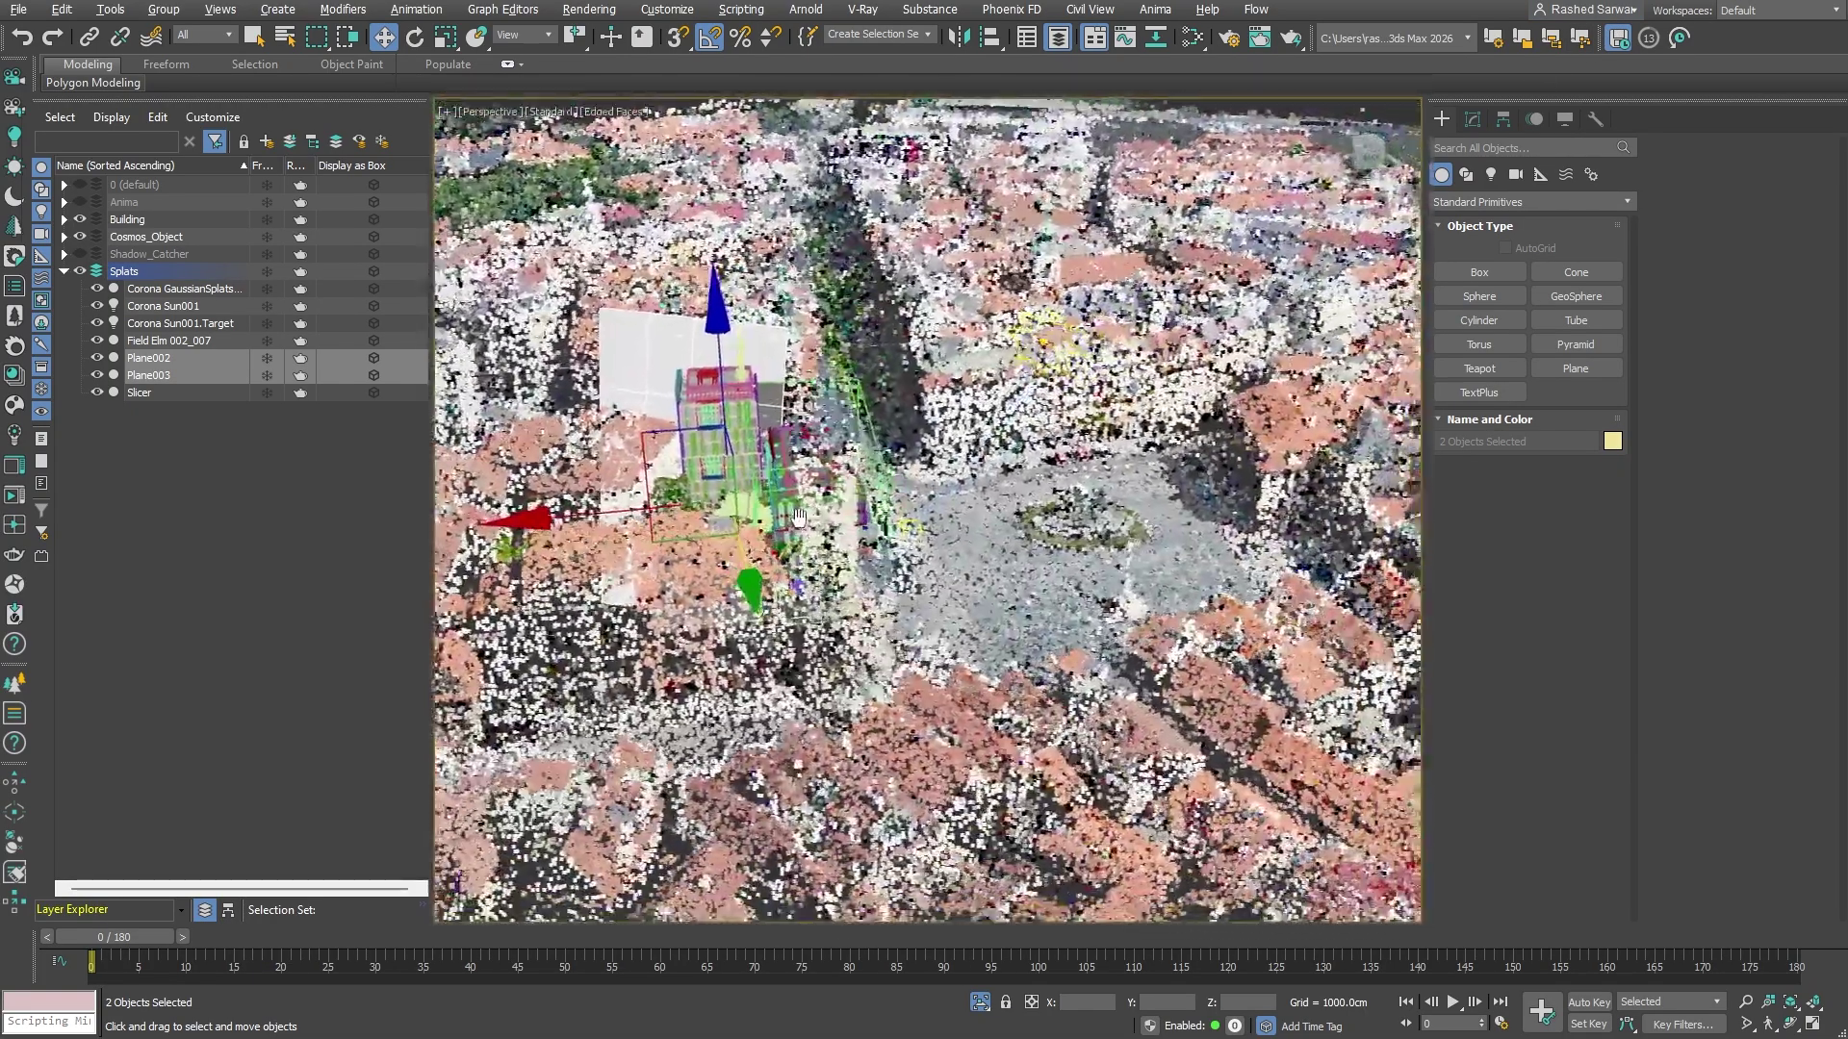
key("c")
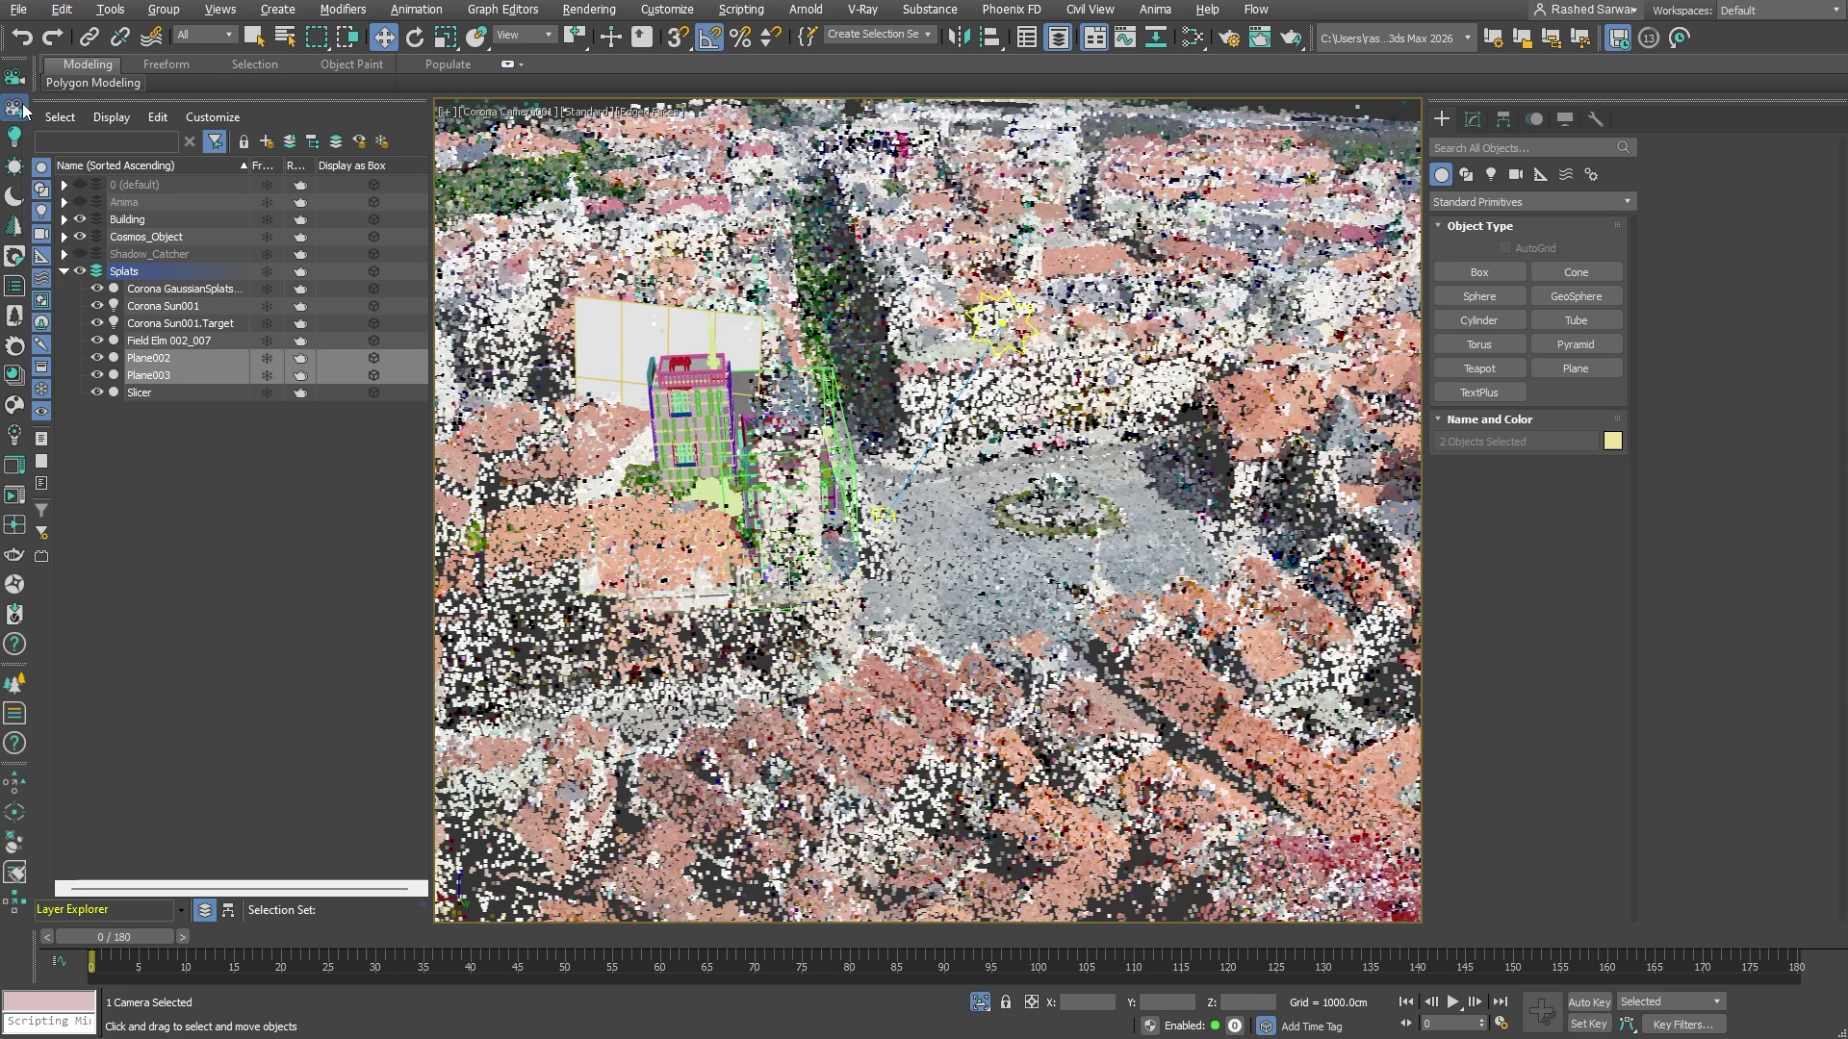
Step: Auto Key Camera001 at frame 180 orbited to an oblique view showing the horizon
left_click(1589, 1002)
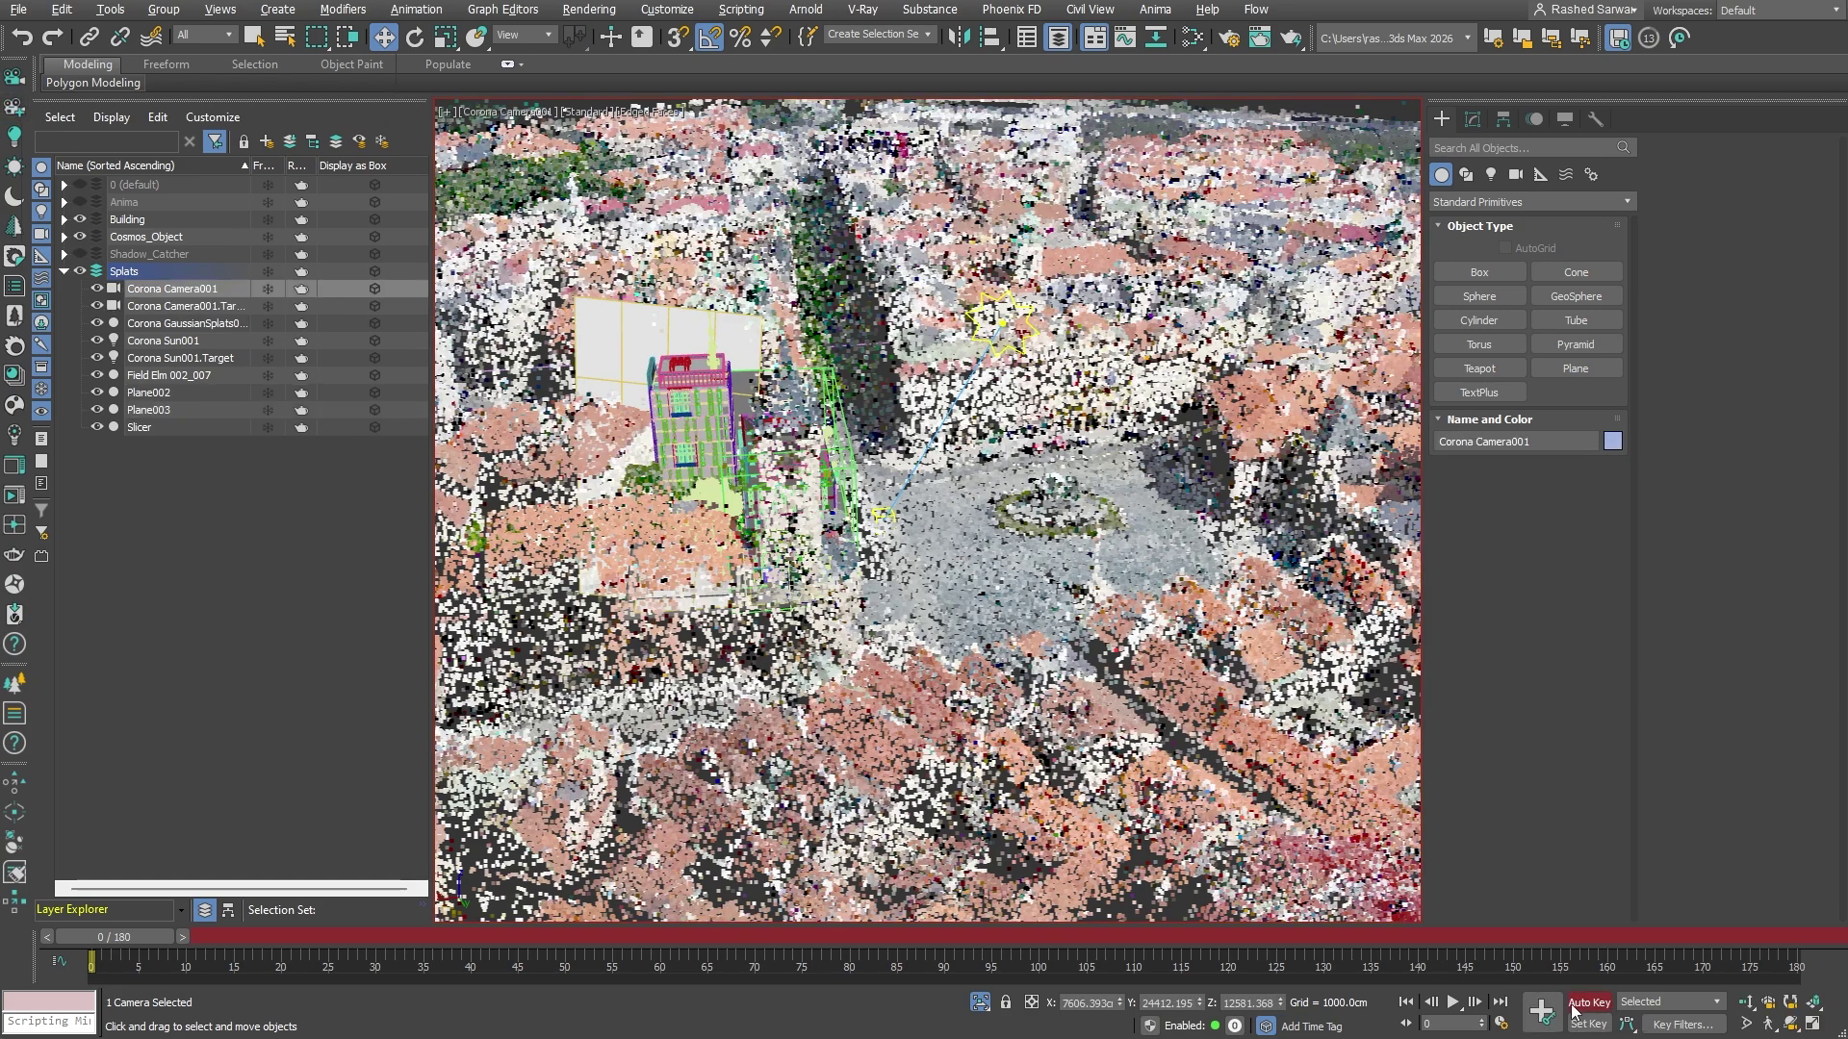
left_click_drag(143, 951, 1790, 975)
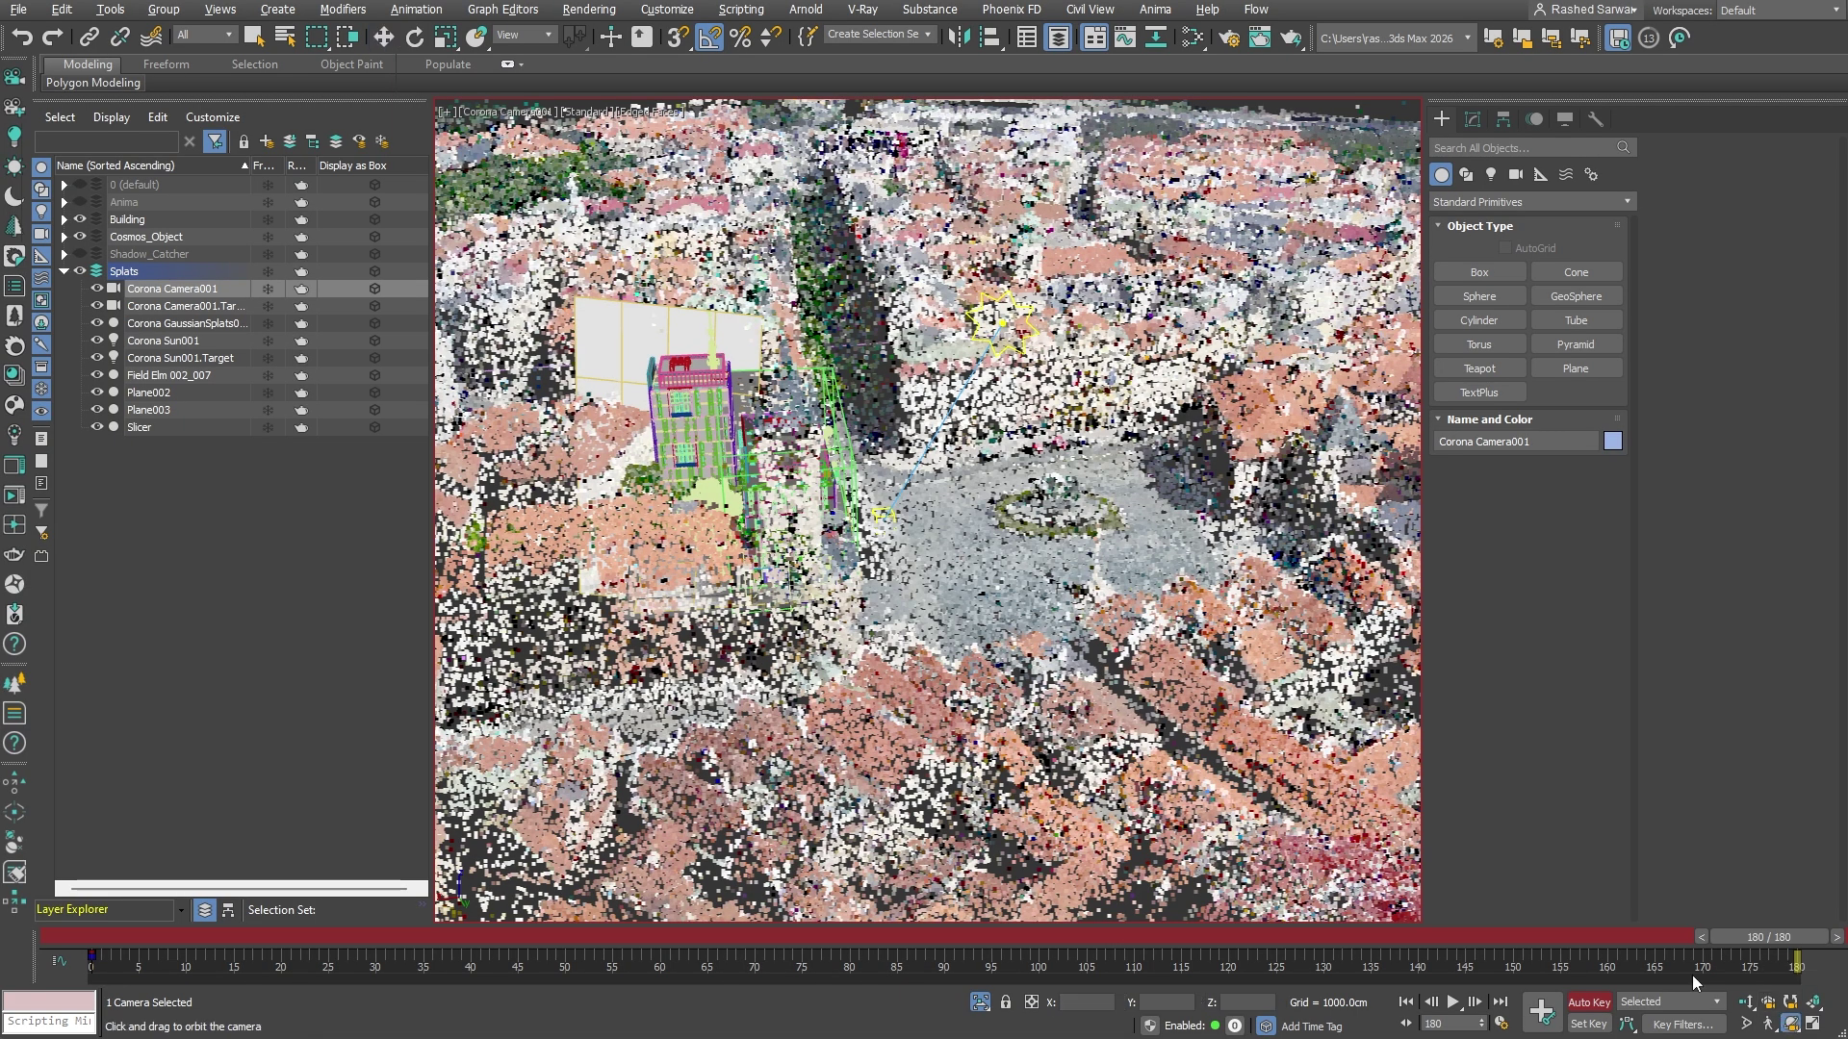
left_click_drag(837, 489, 1068, 553)
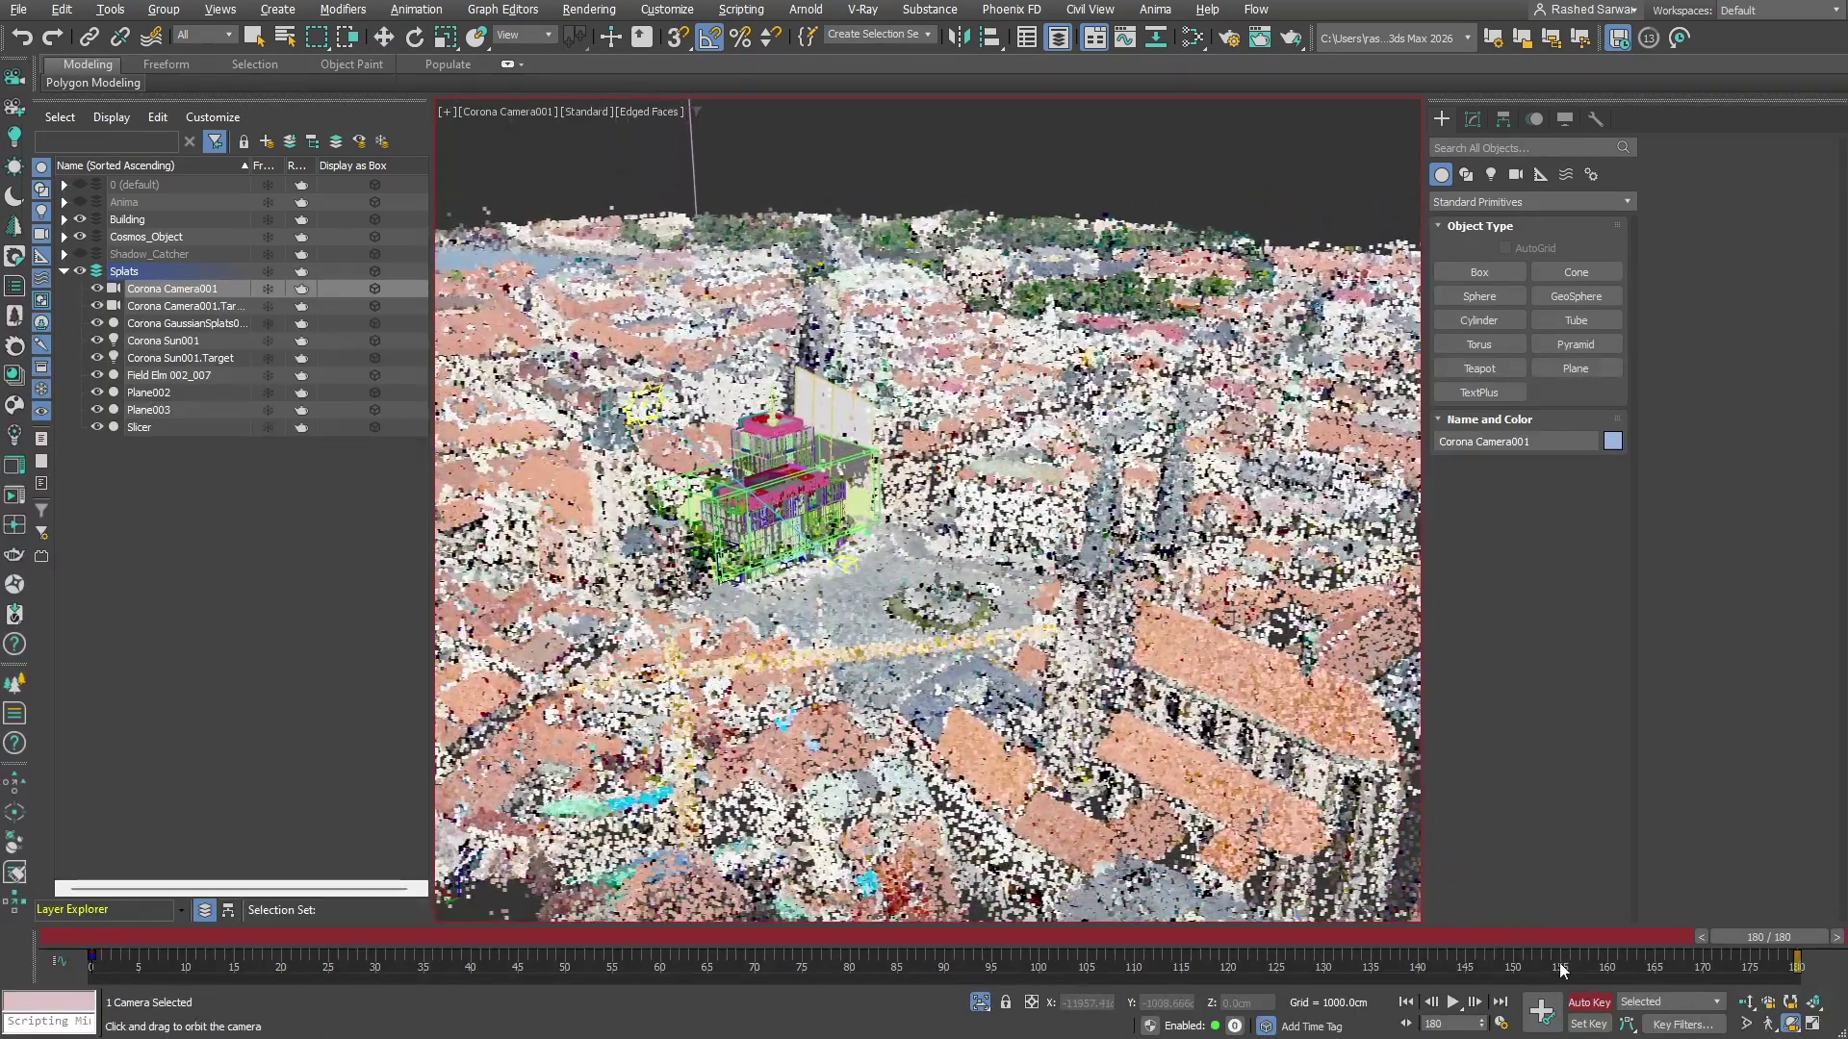
left_click(1588, 1002)
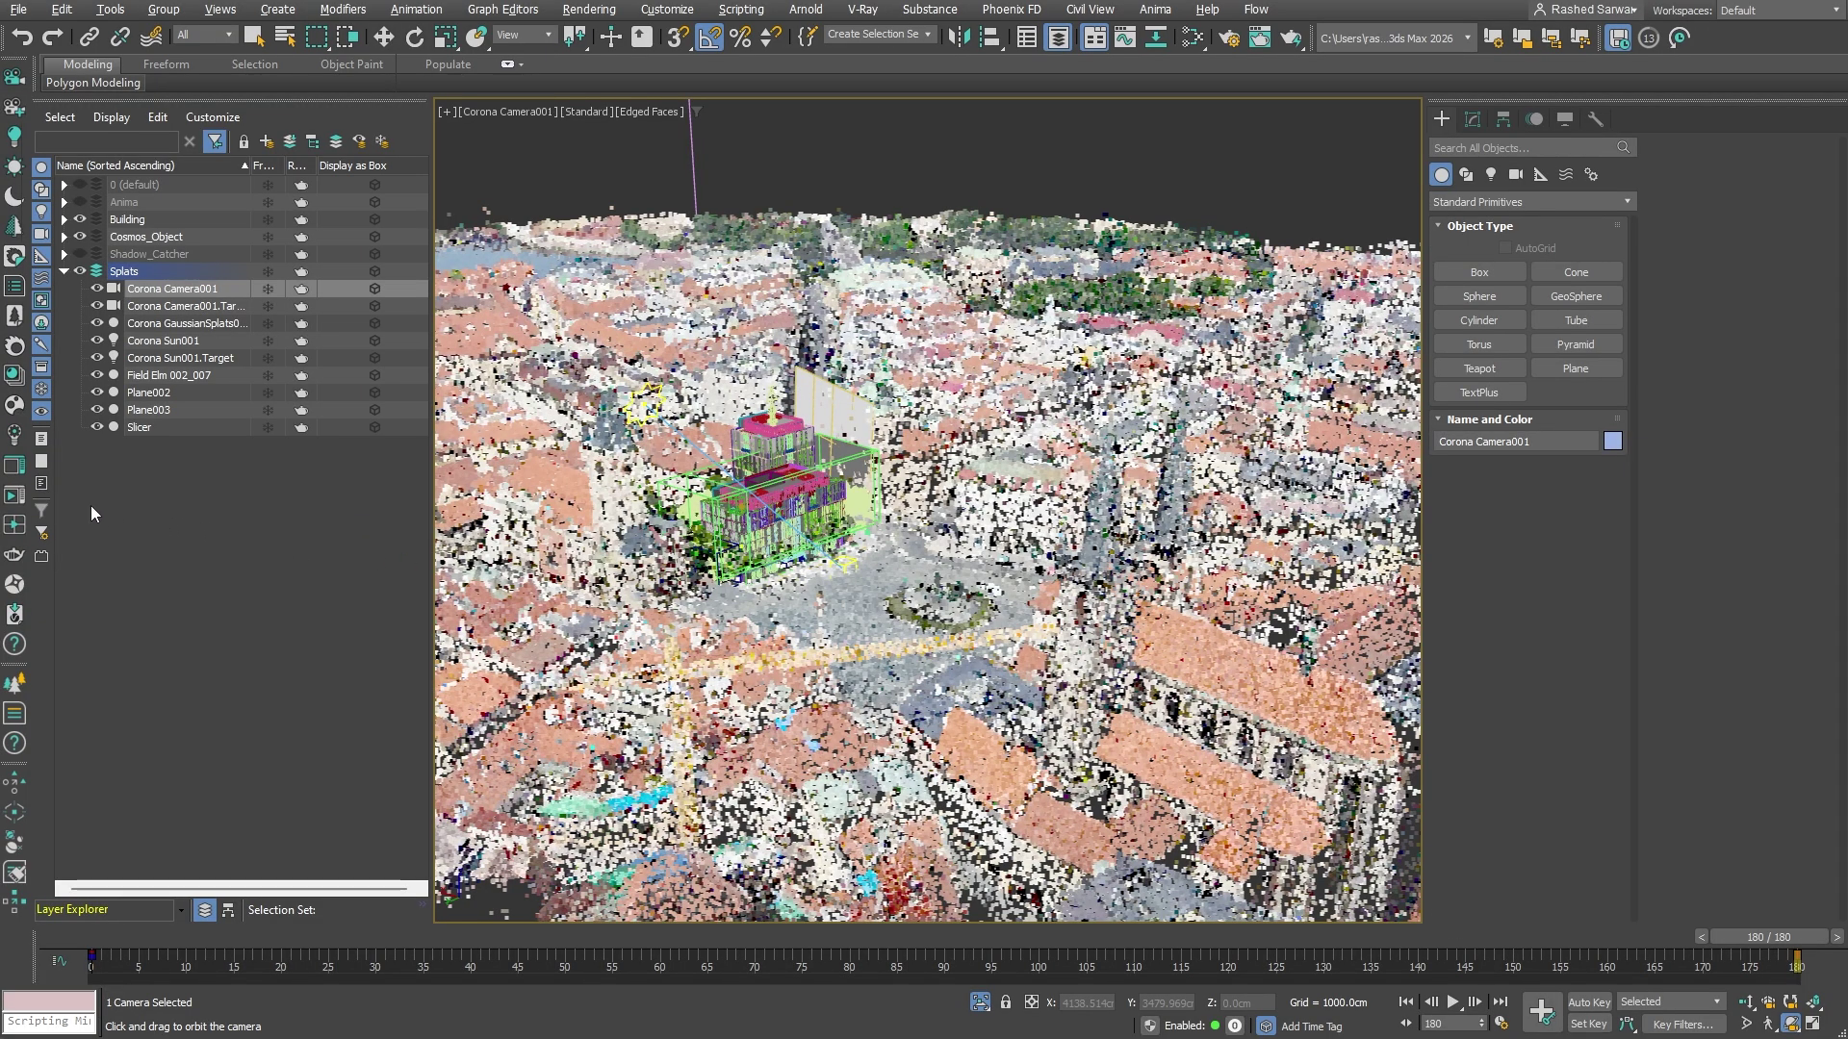